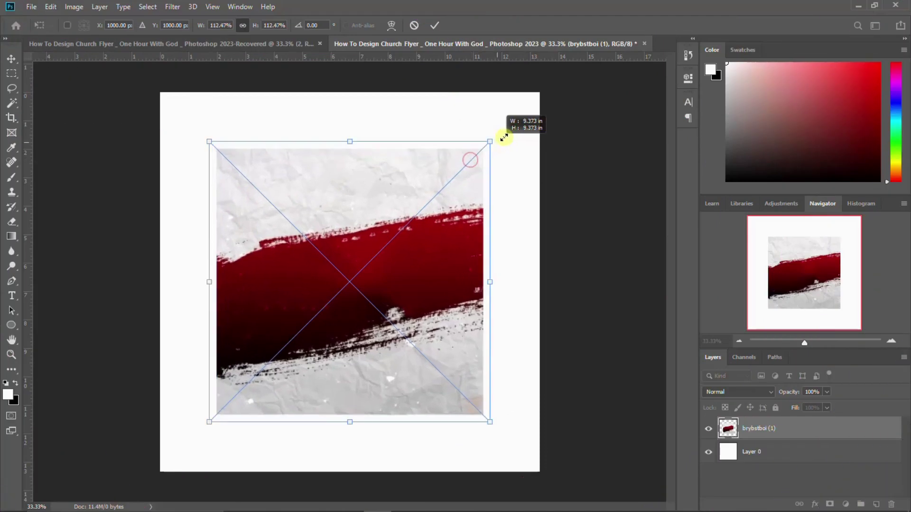
- Drag the red brush-stroke image's corner outward to enlarge it toward about 165%
drag(505, 138, 563, 98)
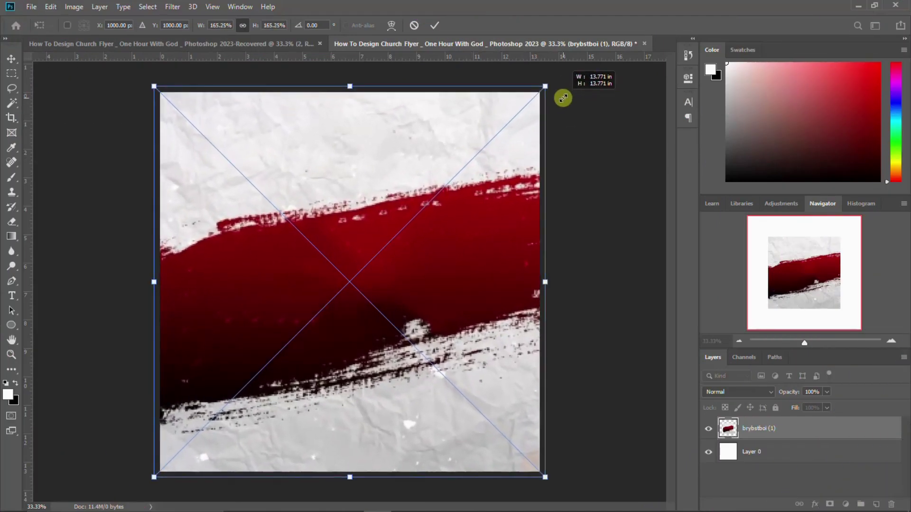
- Commit the enlarged brush stroke and place the download (26) fiery ring image on the canvas
key(Return)
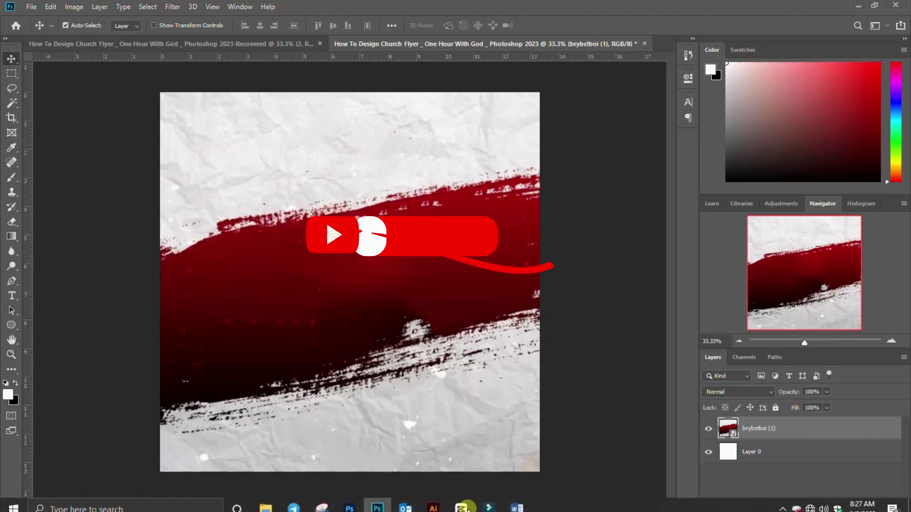
click(266, 501)
mouse_move(476, 170)
mouse_down()
mouse_move(112, 227)
mouse_move(134, 223)
mouse_up()
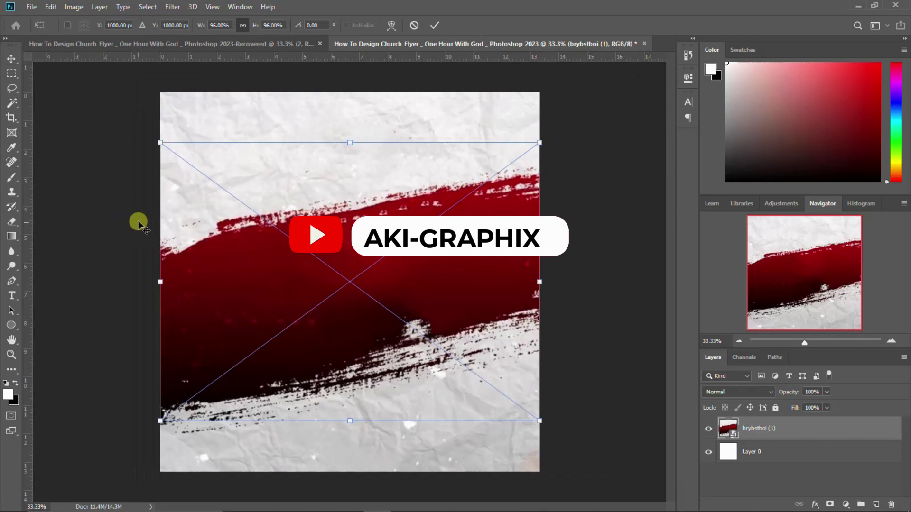
key(Return)
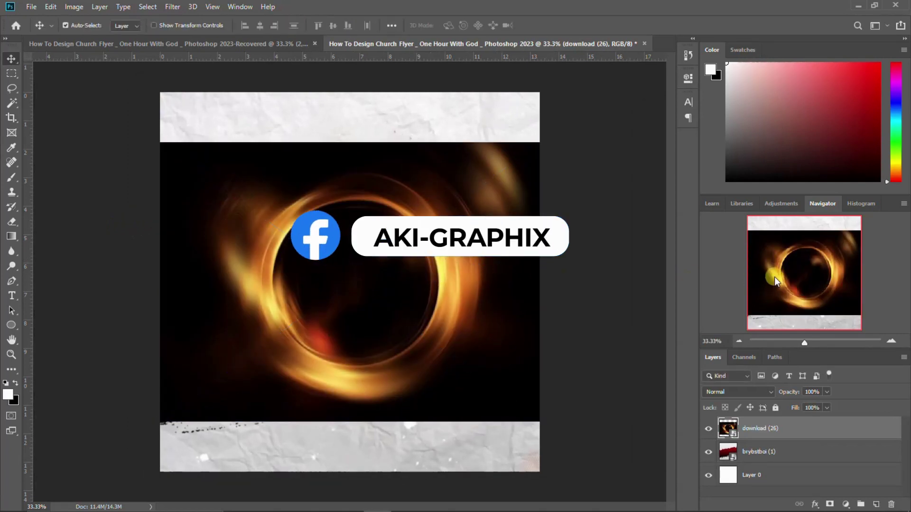
- Set the fiery ring layer's blend mode to Linear Dodge (Add)
click(749, 395)
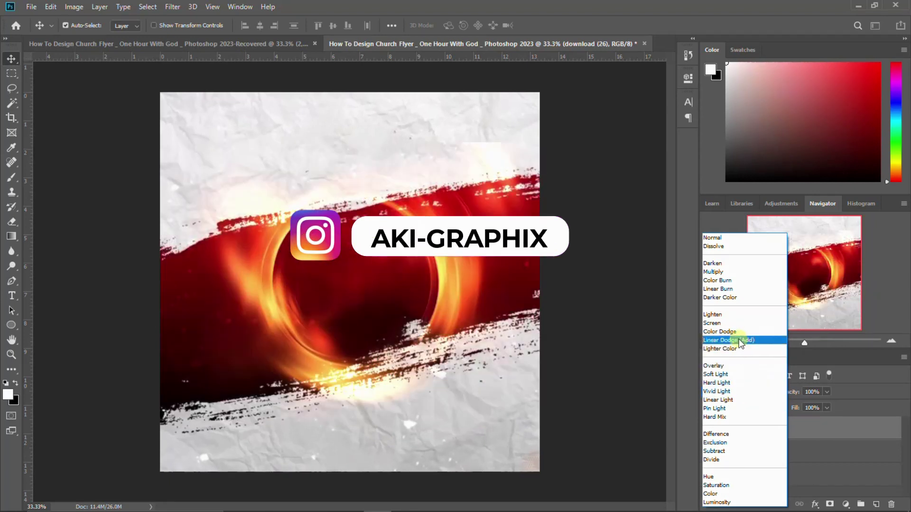
click(740, 341)
click(761, 455)
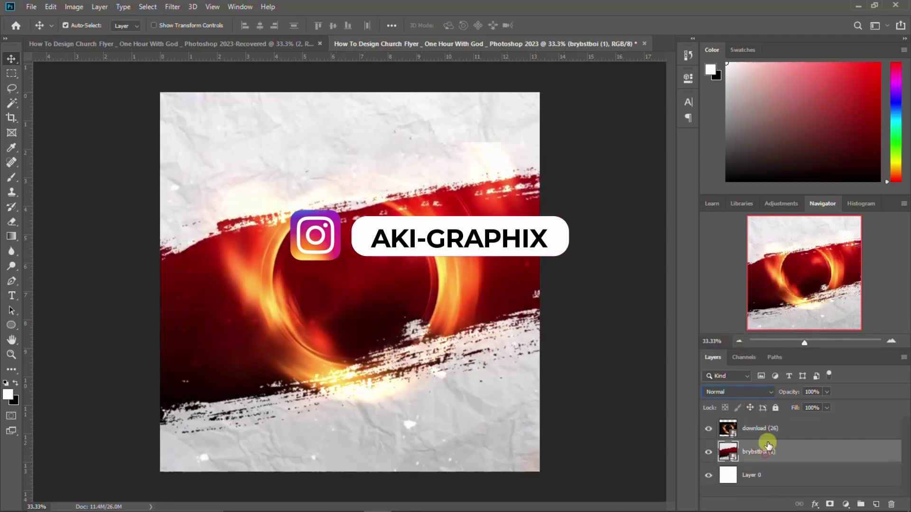
click(759, 428)
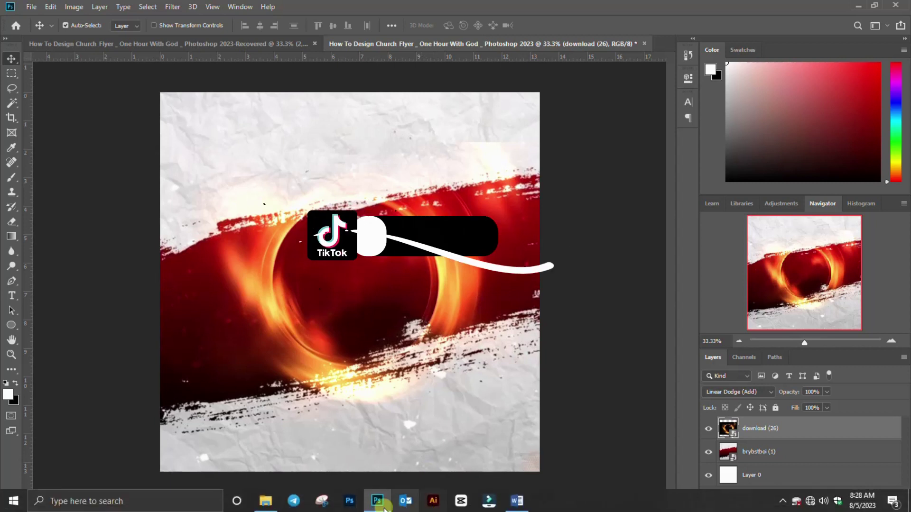
- Look up the flyer wording in the Word notes and select the O of ONE
click(517, 500)
scroll(253, 351, down, 2)
scroll(255, 352, up, 1)
scroll(256, 352, up, 2)
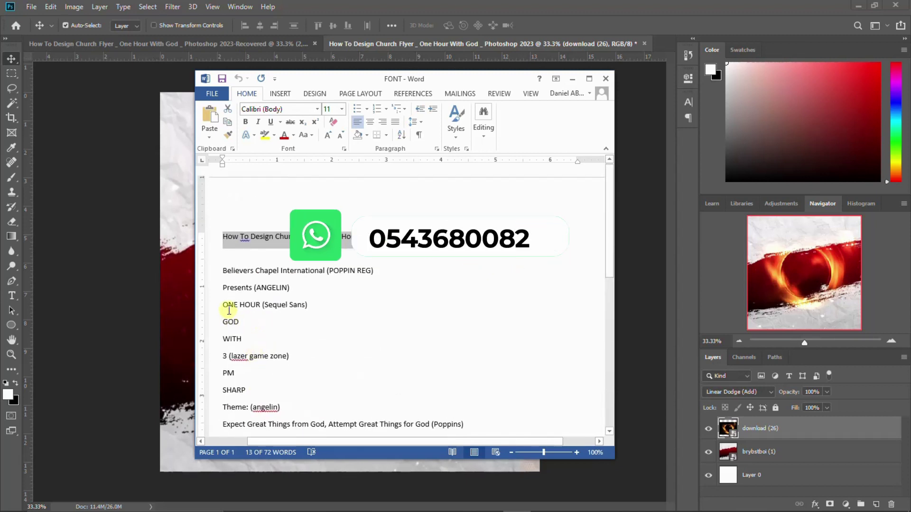
drag(228, 304, 222, 304)
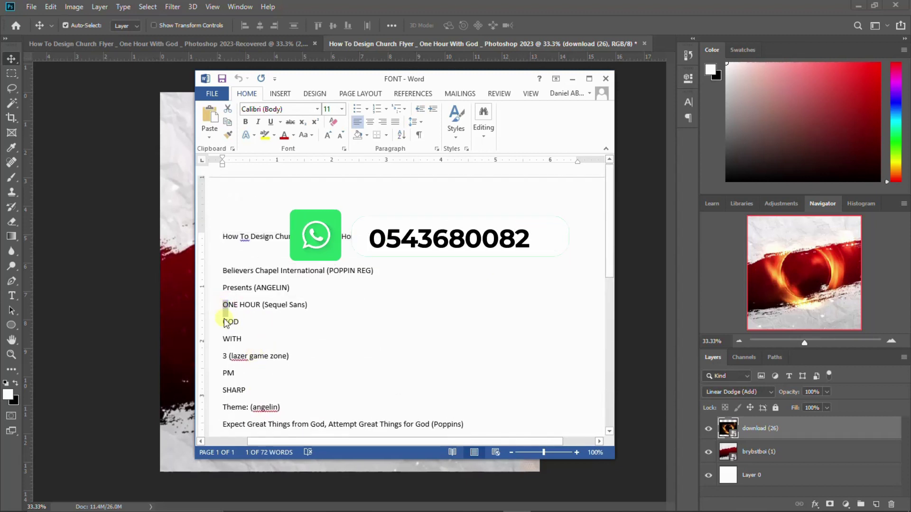
- Add an 'O' text layer on the brush stroke and check the Sequel font name in Word
click(377, 508)
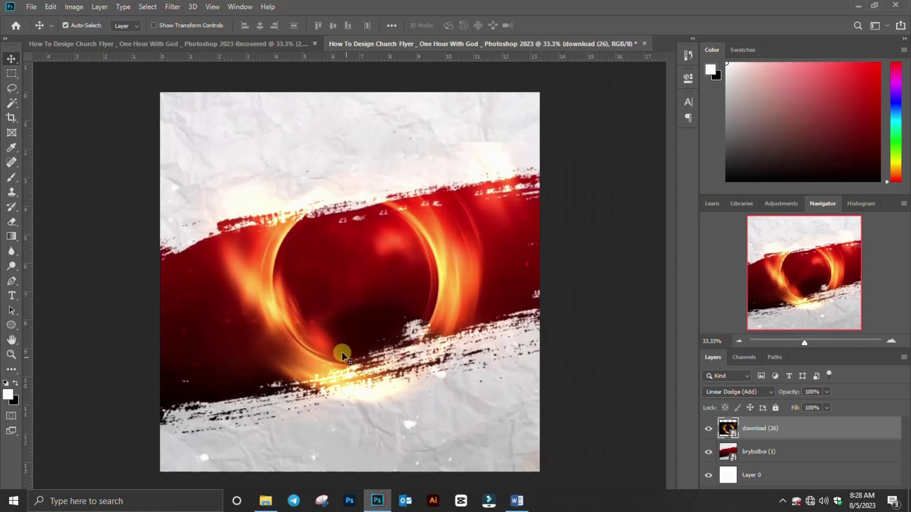
key(t)
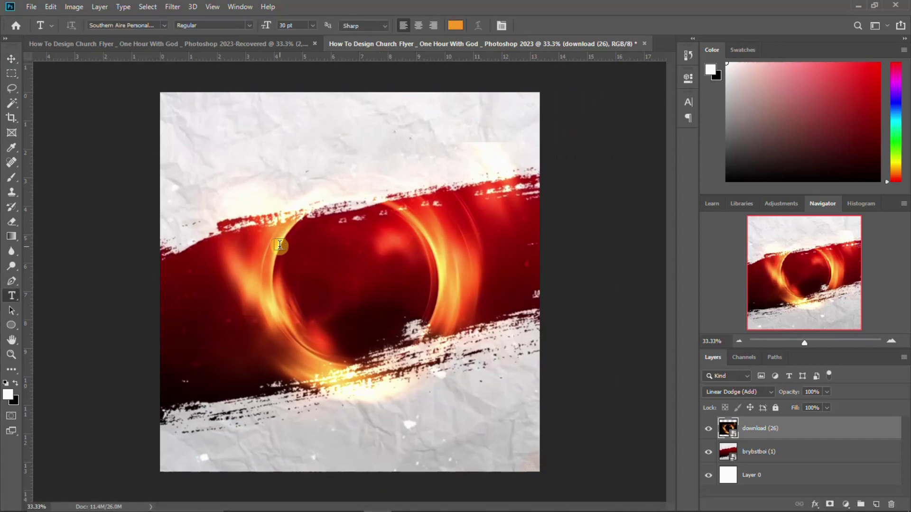
click(279, 245)
text(O)
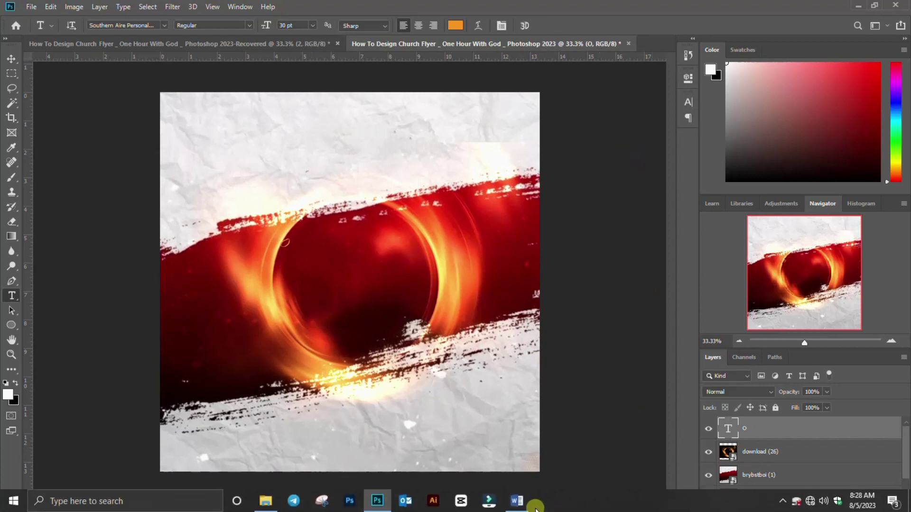
click(519, 501)
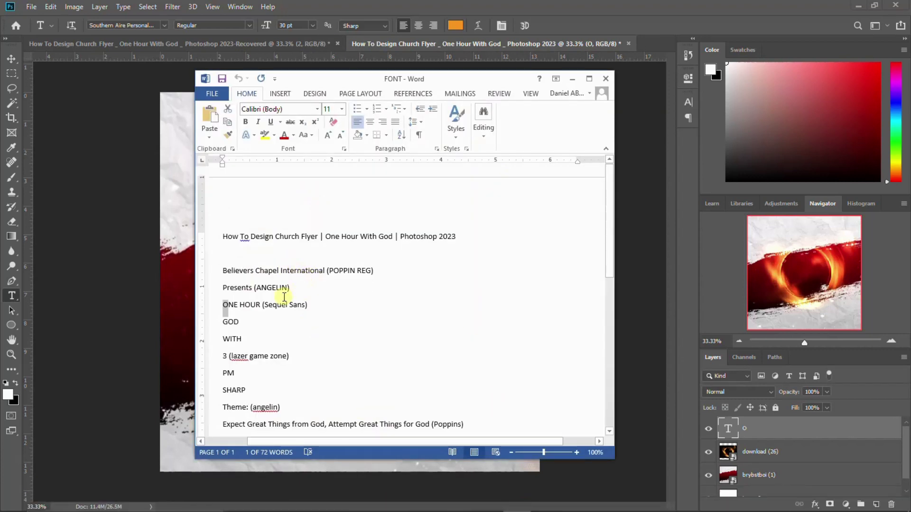
double_click(279, 304)
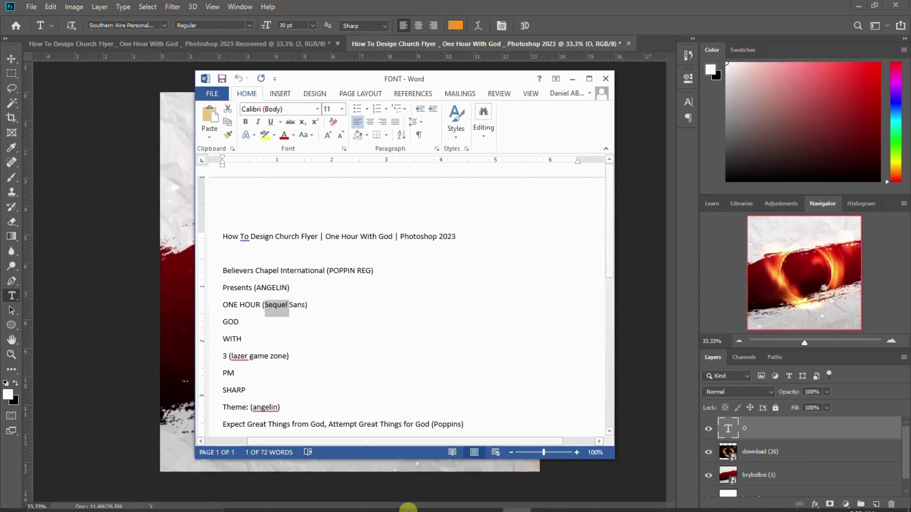
click(377, 501)
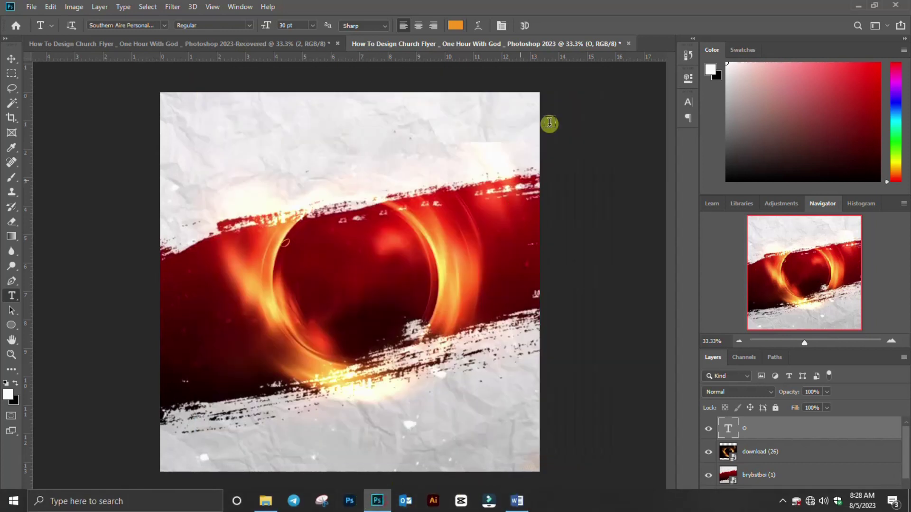
- Change the O's font to Sequel Sans Black Disp in the Character panel
click(689, 101)
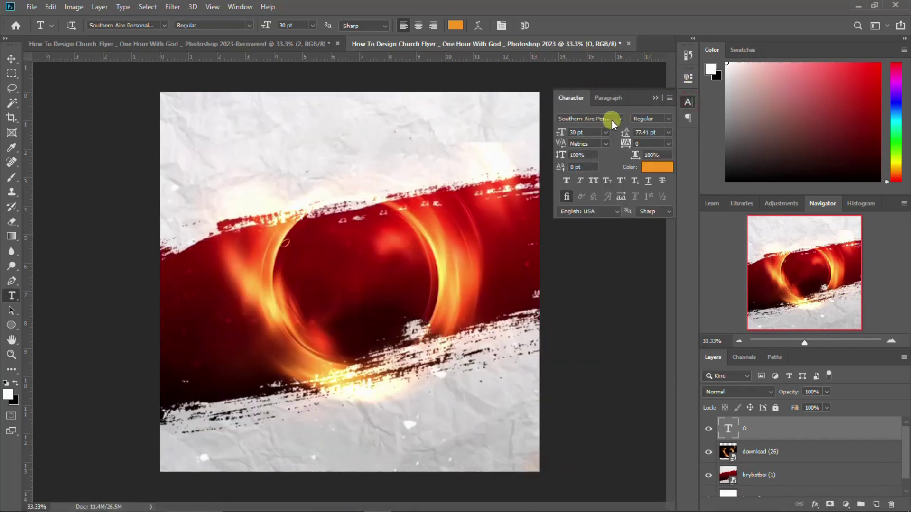
click(618, 118)
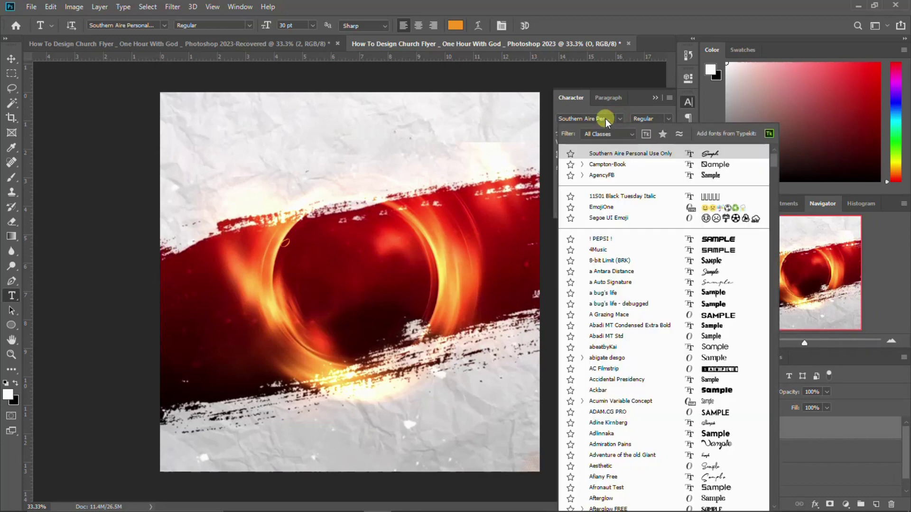
click(605, 118)
text(Sequel)
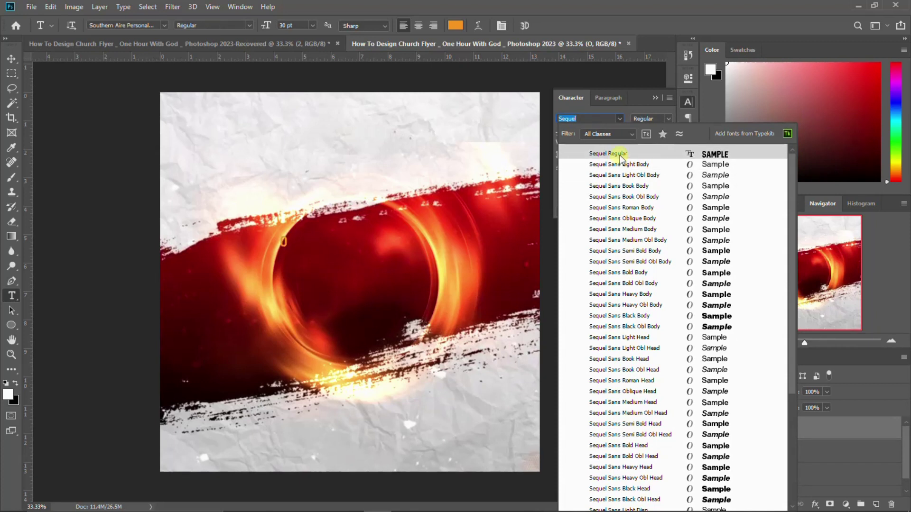
click(616, 154)
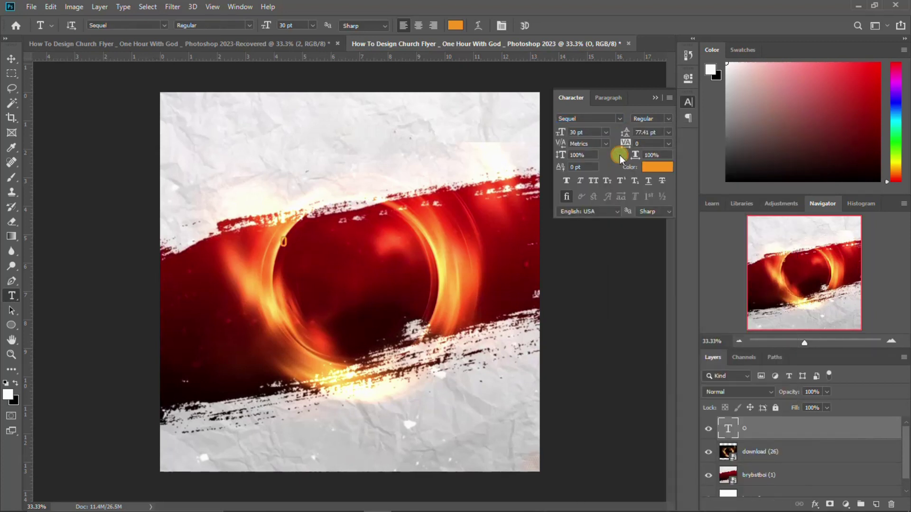
click(671, 117)
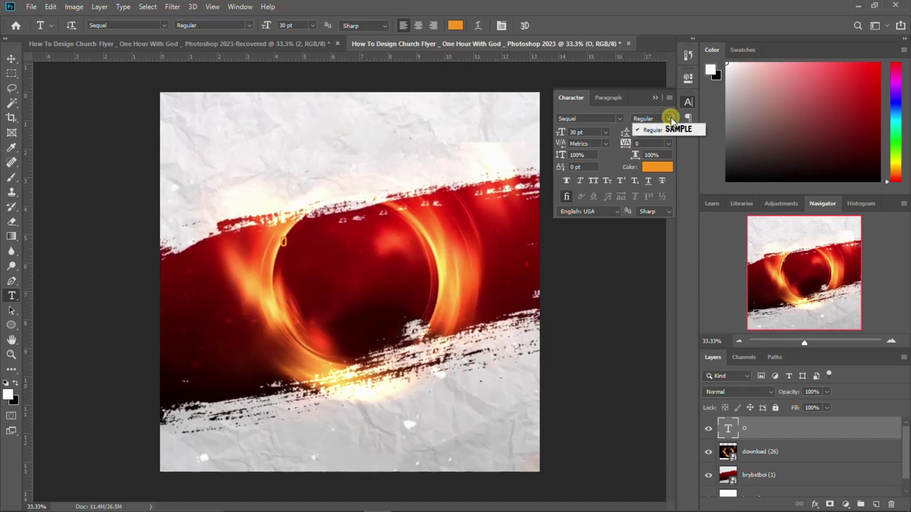
click(599, 118)
click(574, 119)
text(Sequel)
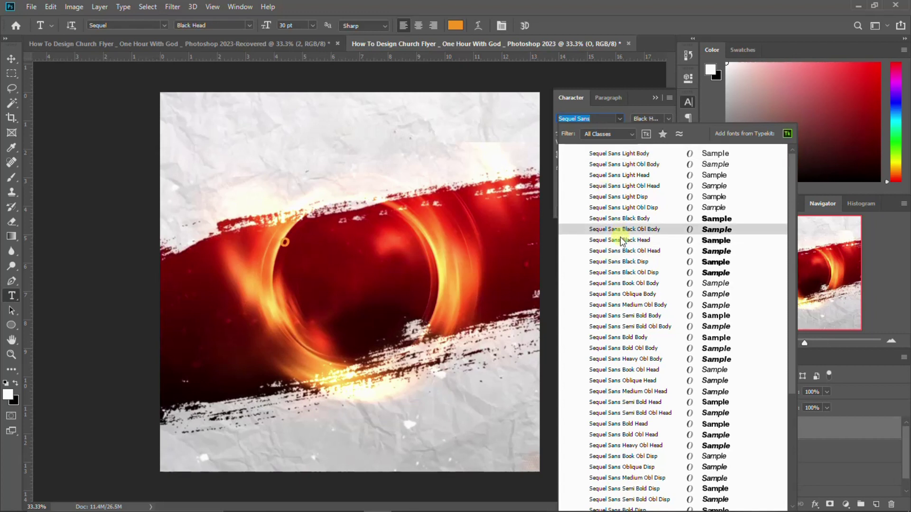
click(619, 261)
- Set the O's text colour to white
click(661, 166)
drag(366, 159, 306, 112)
click(575, 106)
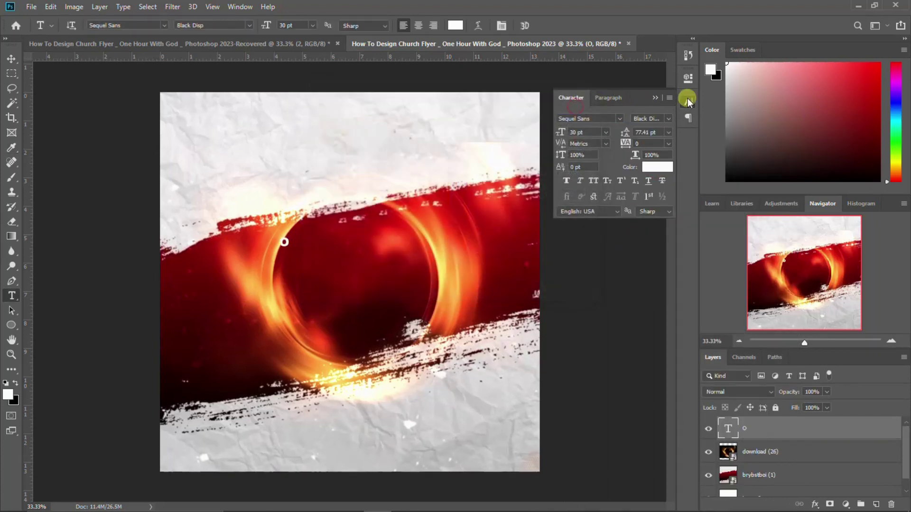
click(688, 102)
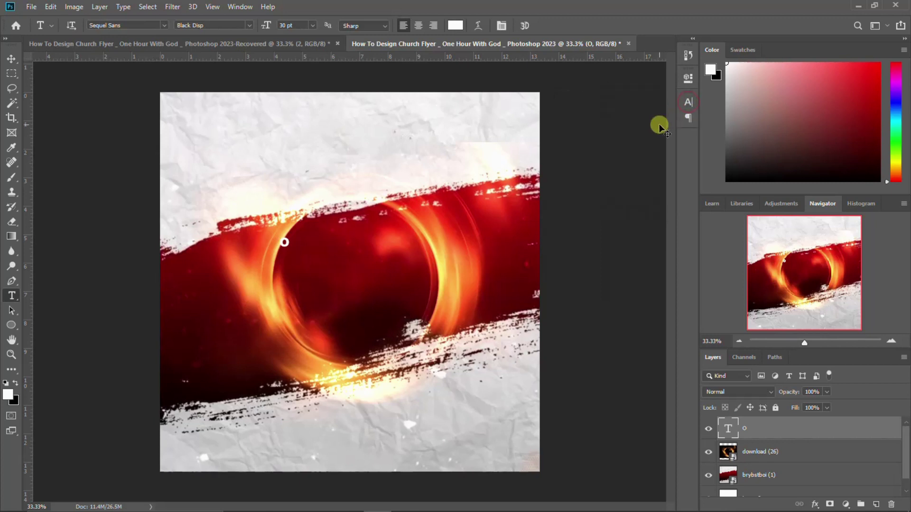
key(ctrl+t)
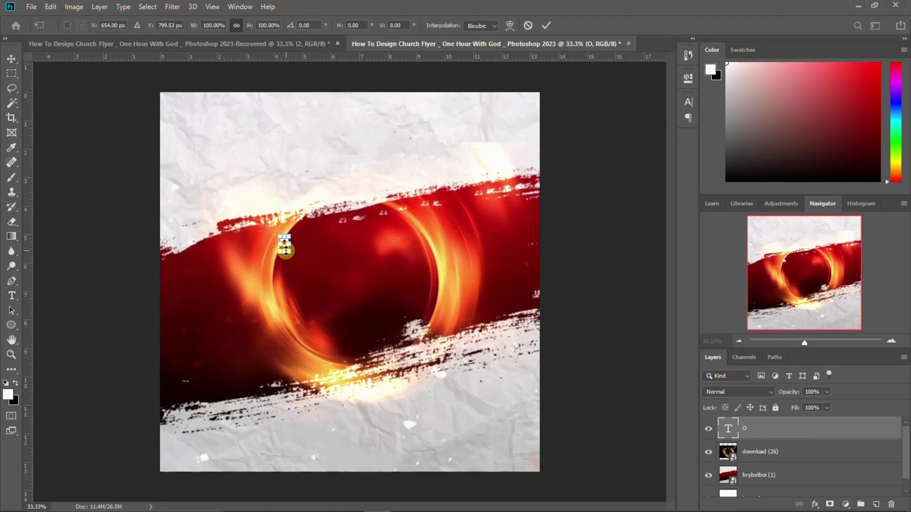
- Enlarge the O, set its font size to 180 pt and nudge it into position
mouse_move(289, 250)
mouse_down()
mouse_move(323, 252)
mouse_move(332, 242)
mouse_up()
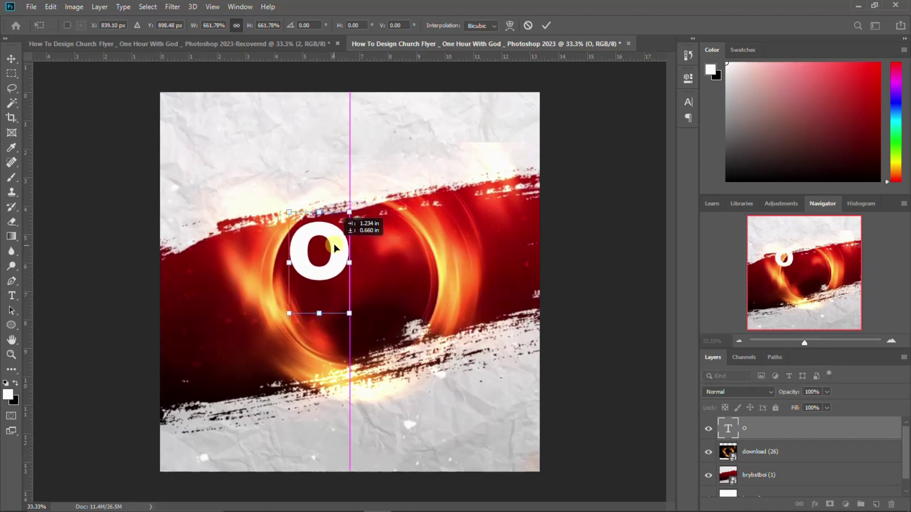
key(Return)
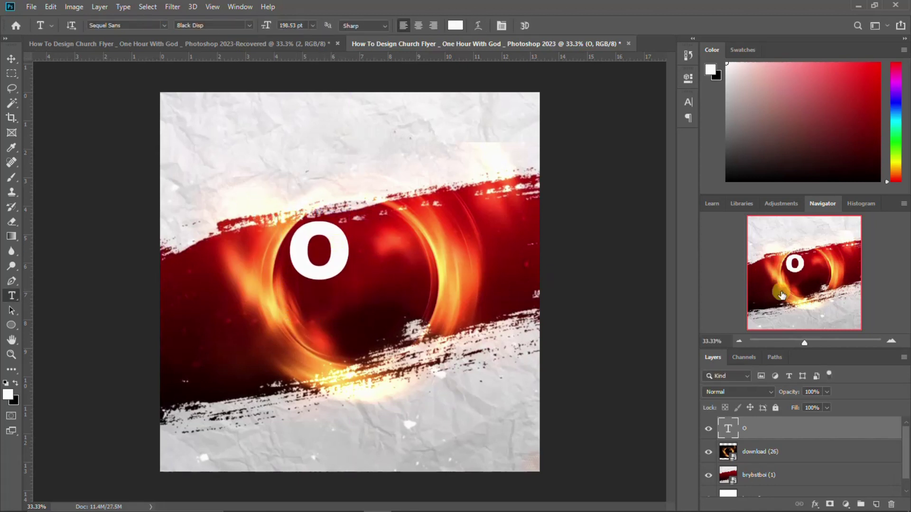
click(688, 101)
click(576, 132)
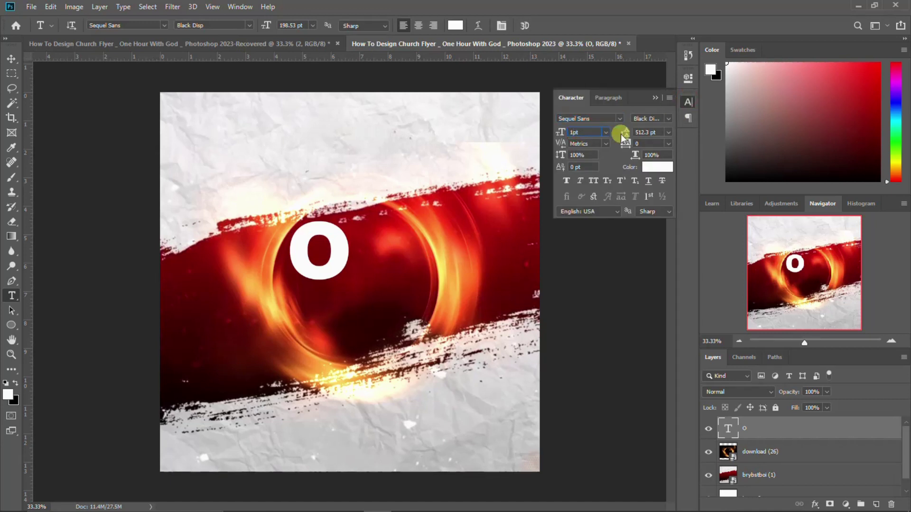
text(180)
key(Return)
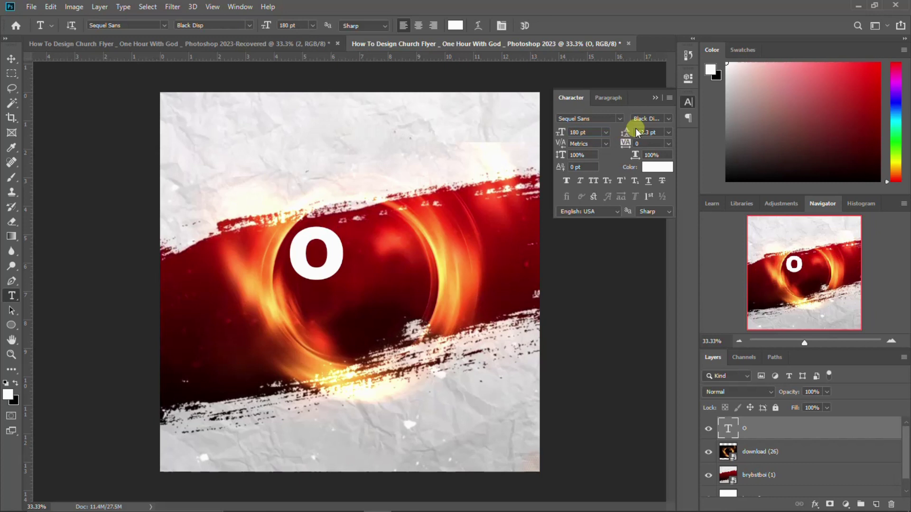
click(689, 101)
key(v)
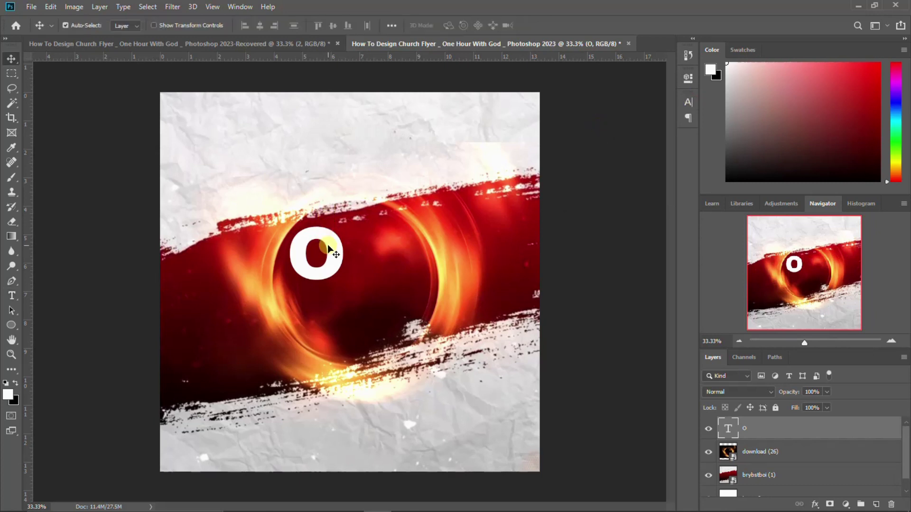
drag(327, 242, 329, 243)
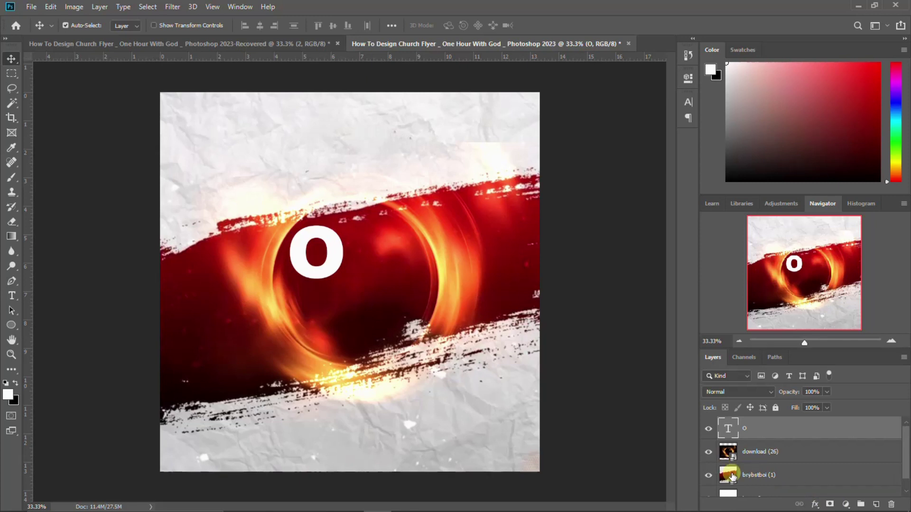
- Add a layer mask to the O and fade it with a gradient across the letter
click(830, 506)
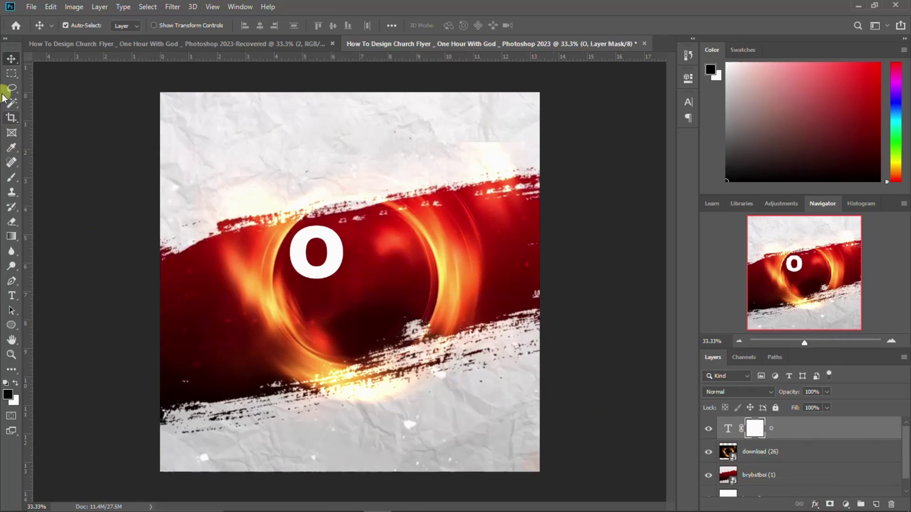
click(11, 236)
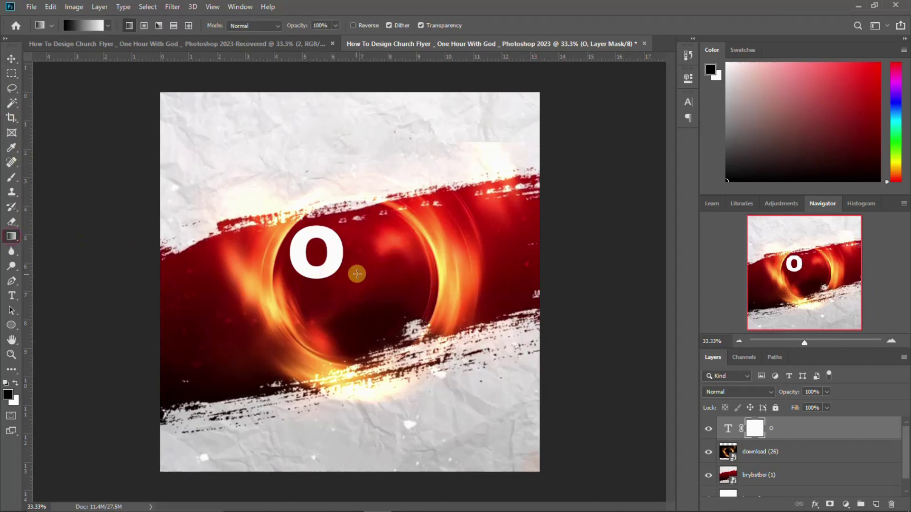
drag(377, 250, 301, 249)
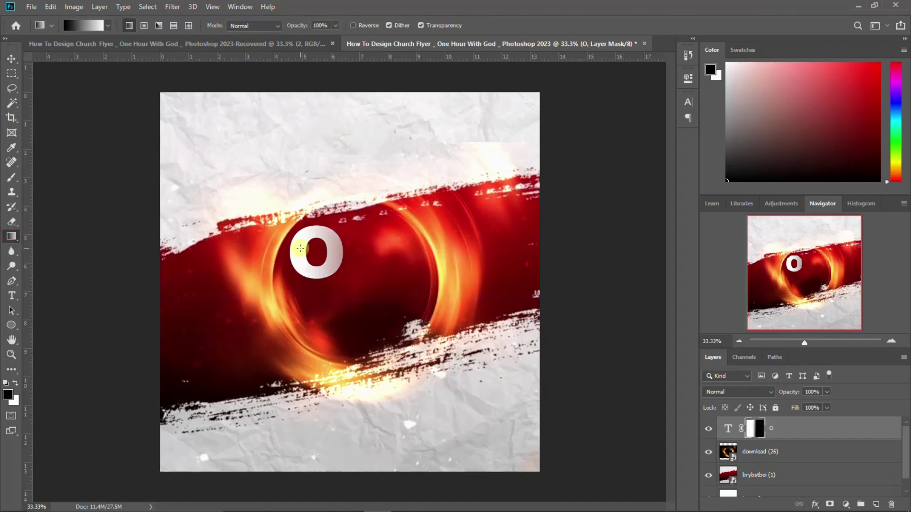
mouse_move(362, 252)
mouse_down()
mouse_move(318, 251)
mouse_move(351, 251)
mouse_up()
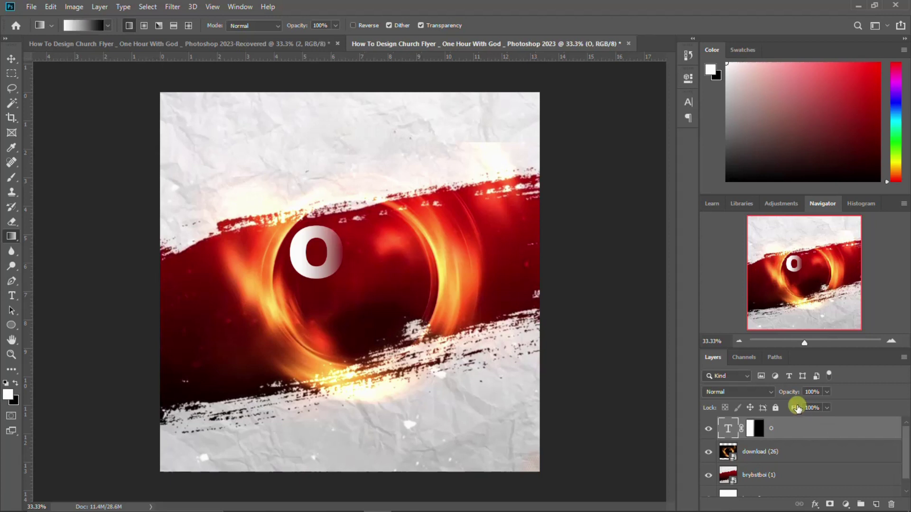
- Duplicate the O into a new all-caps letter and nudge it to the O's right
key(ctrl+j)
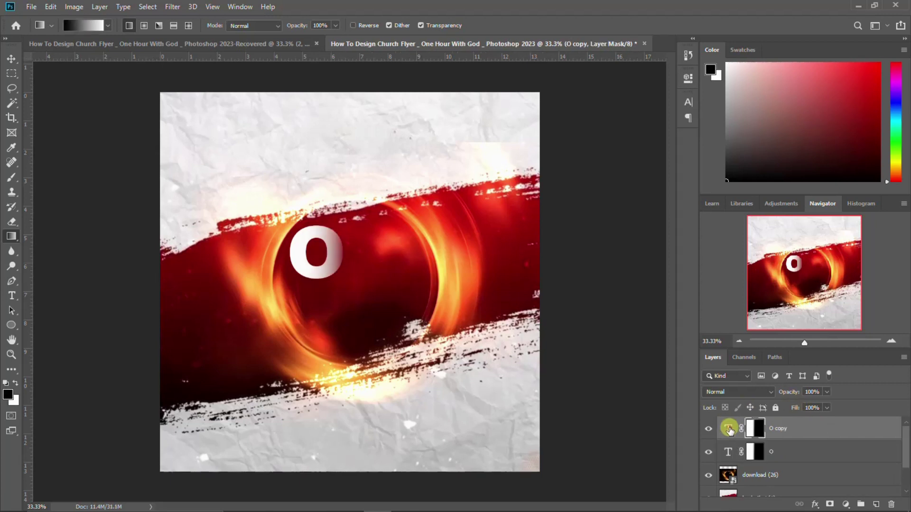
double_click(730, 430)
text(O)
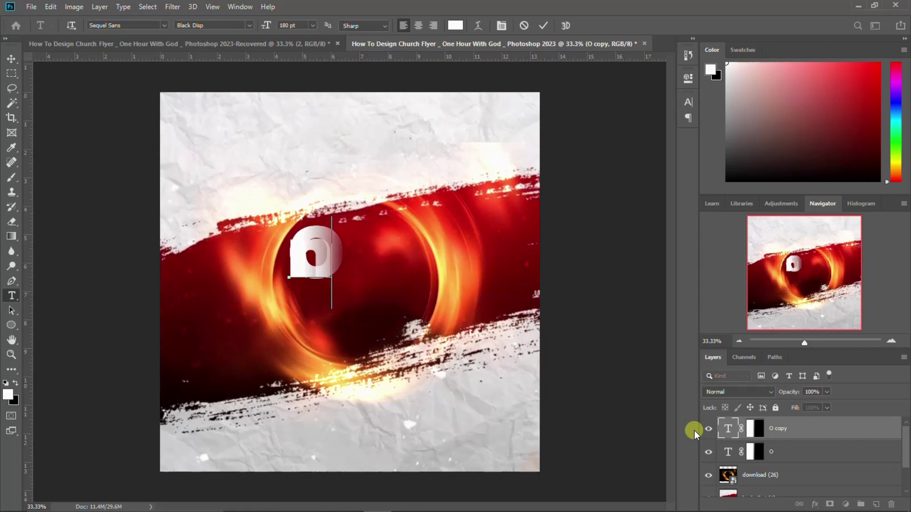
key(ctrl+Return)
key(g)
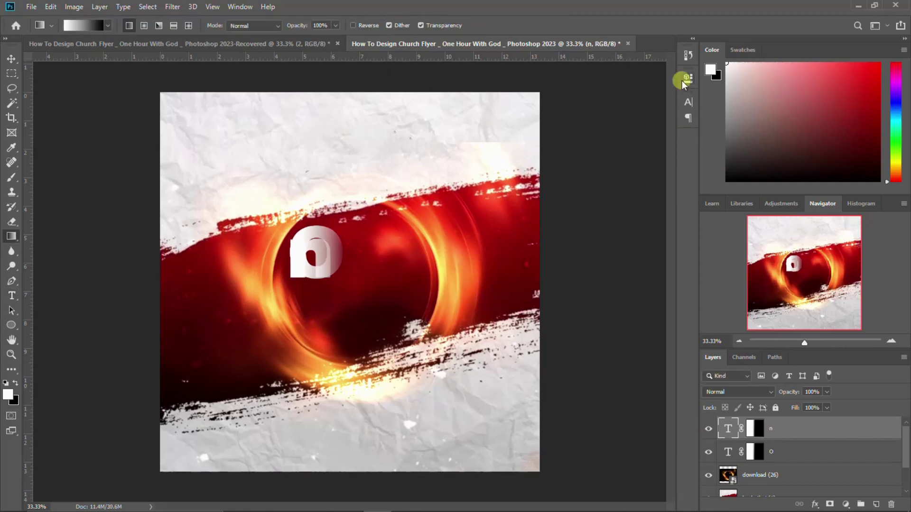
click(683, 104)
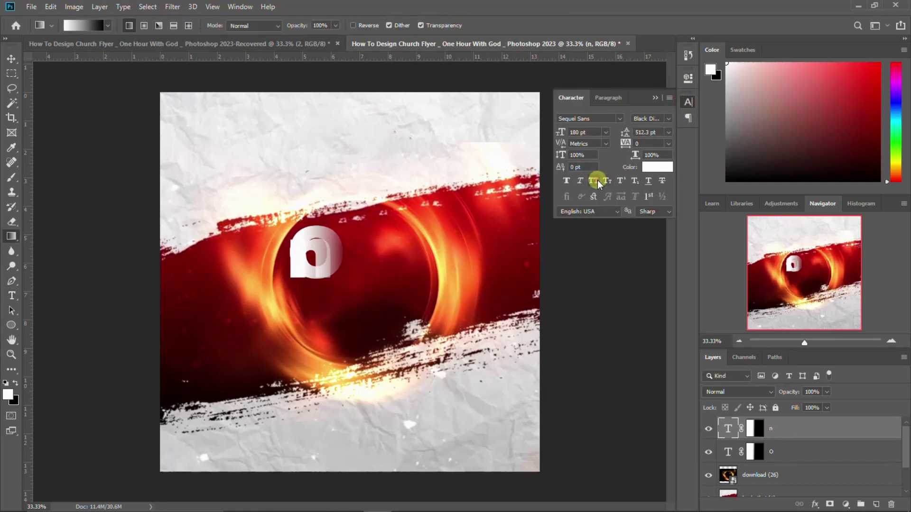
click(597, 180)
click(687, 100)
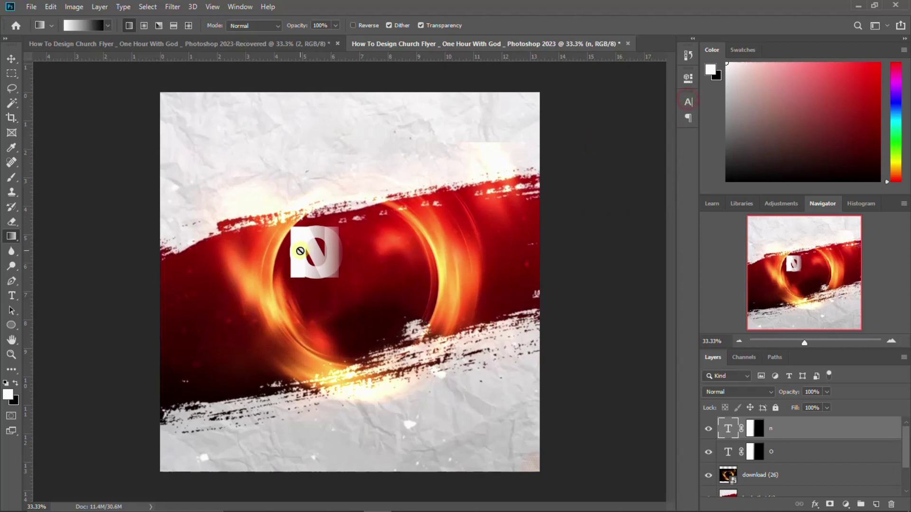
key(v)
key(shift+Right)
key(shift+Right)
key(shift+Right)
key(shift+Right)
key(shift+Right)
key(shift+Right)
key(shift+Right)
key(shift+Right)
key(shift+Right)
key(shift+Right)
key(shift+Right)
key(shift+Right)
key(shift+Right)
key(shift+Right)
key(shift+Right)
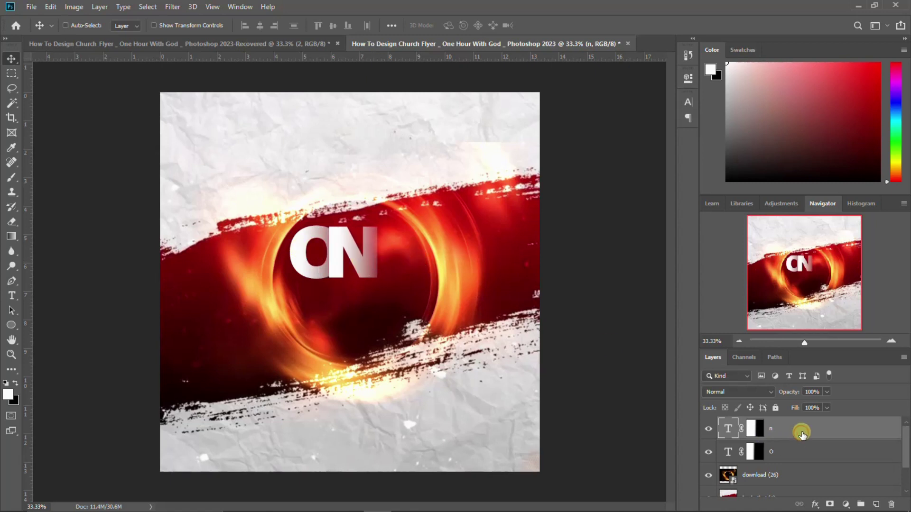
- Group the letters as ONE HOUR and duplicate the group
key(ctrl+j)
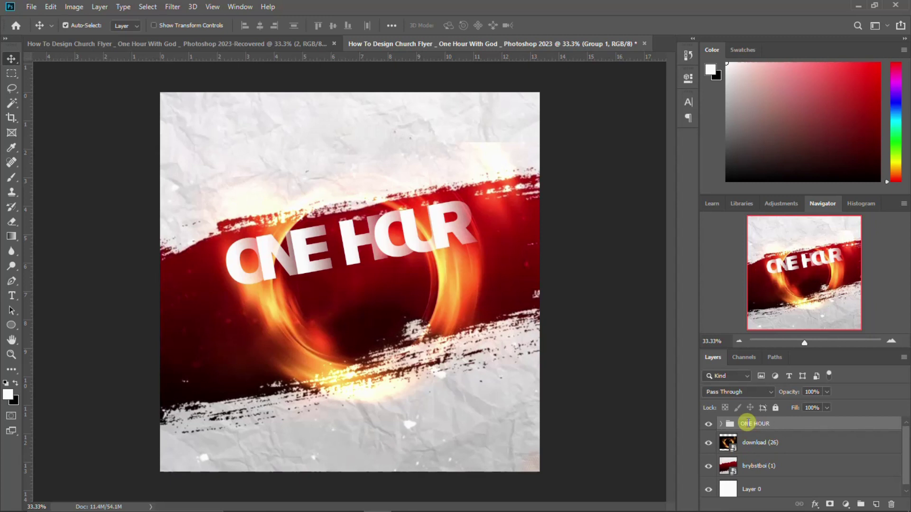
key(Return)
key(ctrl+j)
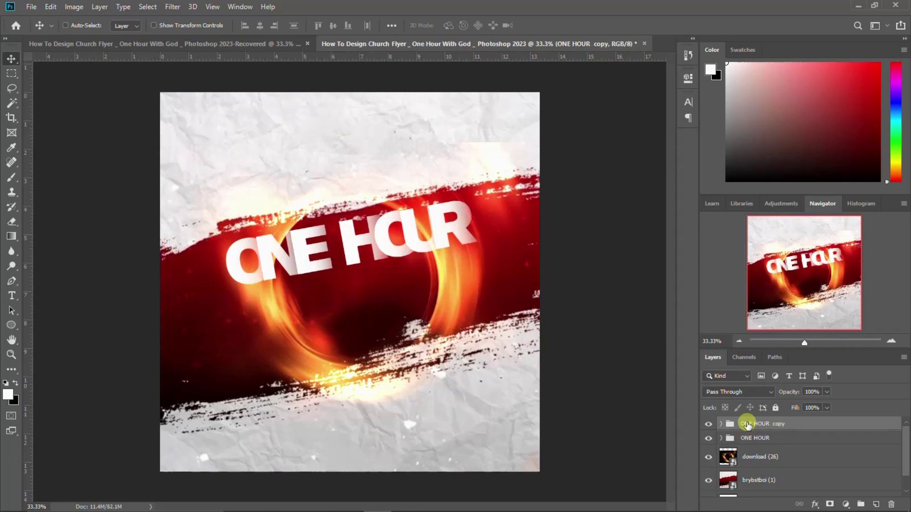
key(ctrl+t)
- Move the headline copy below ONE HOUR and change its first letter to G
drag(344, 247, 352, 295)
key(Return)
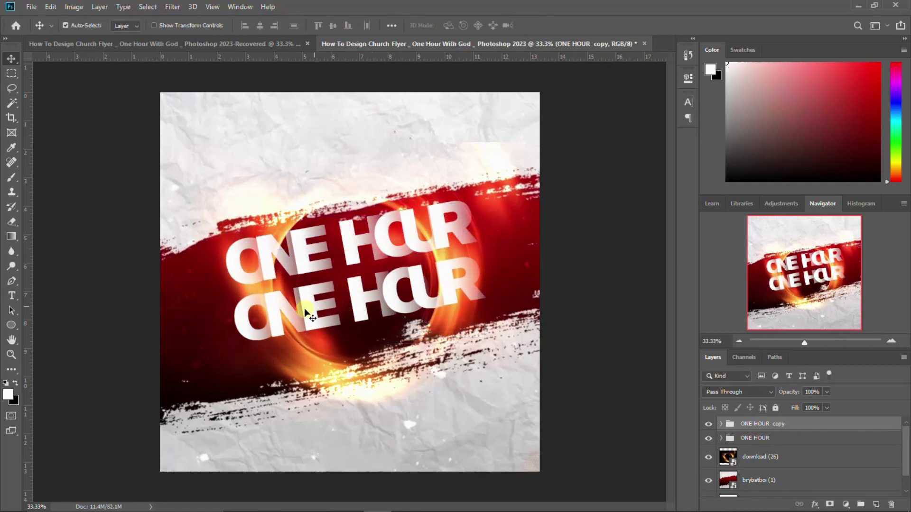
double_click(248, 327)
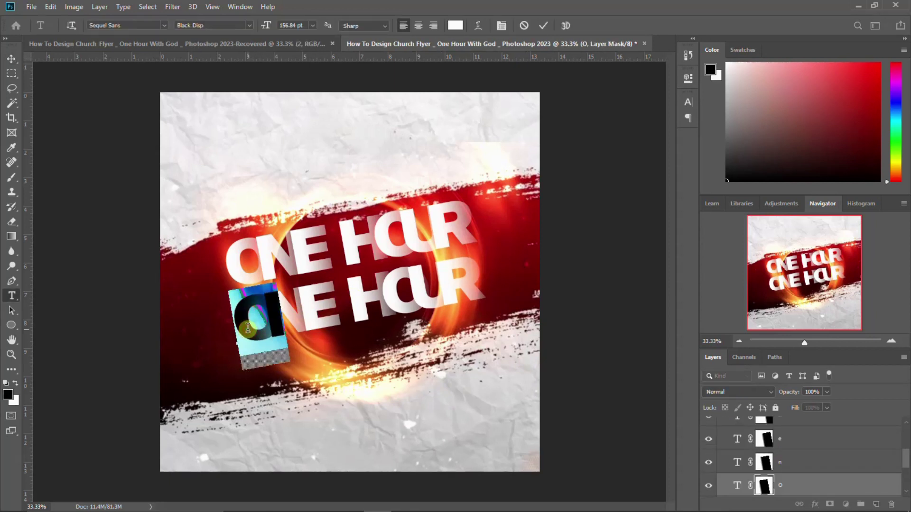
text(G)
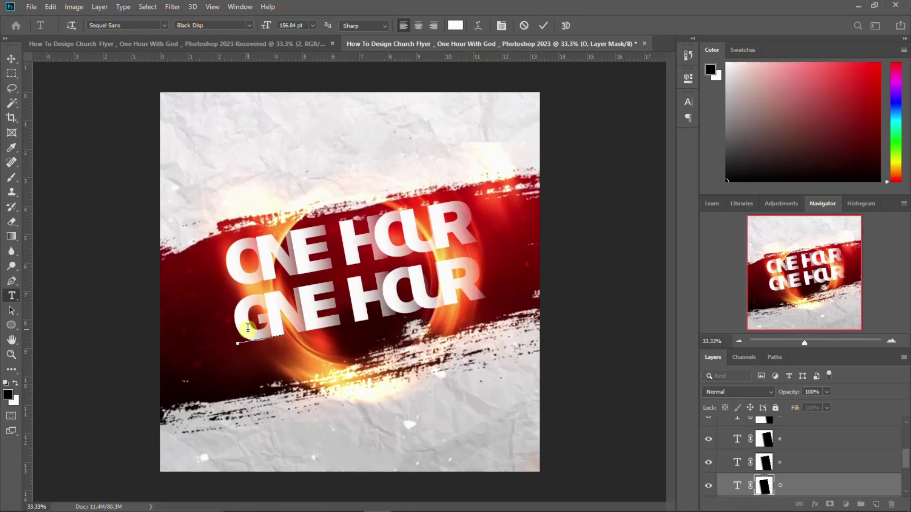
key(ctrl+Return)
key(v)
- Change the copy's next two letters to O and D
double_click(286, 311)
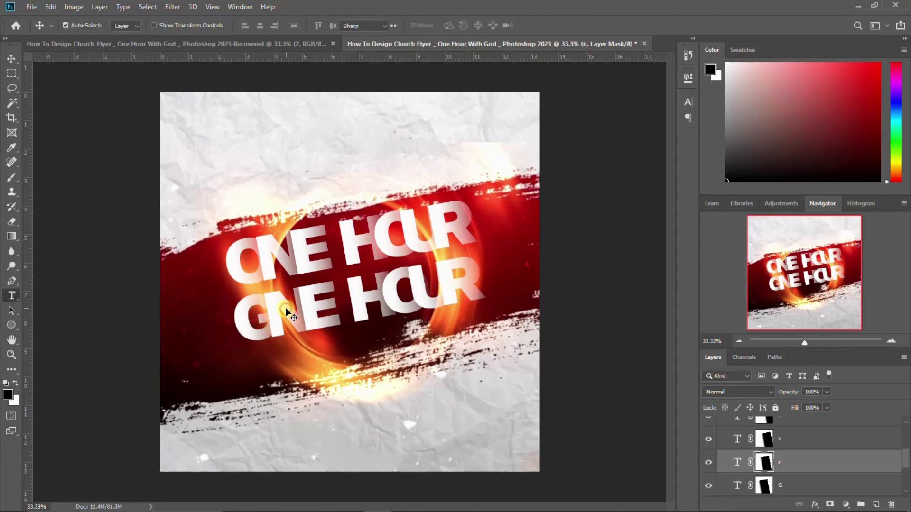
text(O)
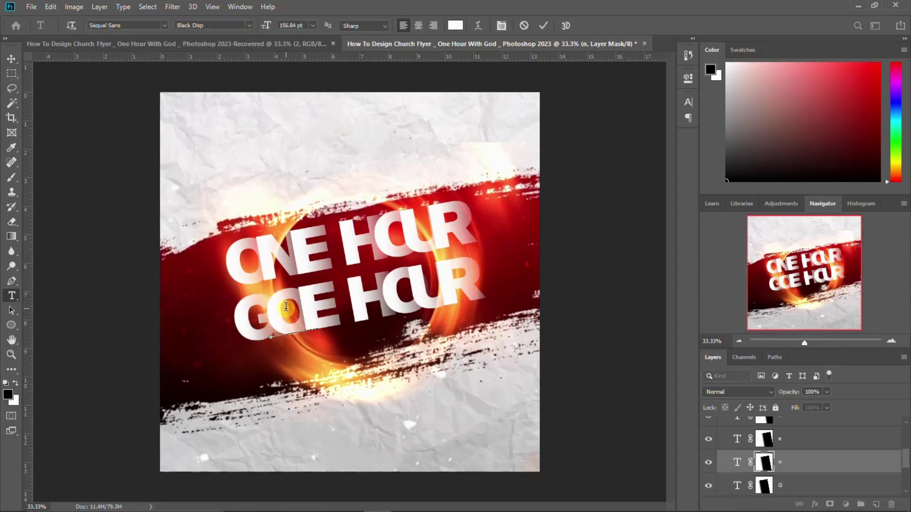
key(ctrl+Return)
key(v)
double_click(312, 308)
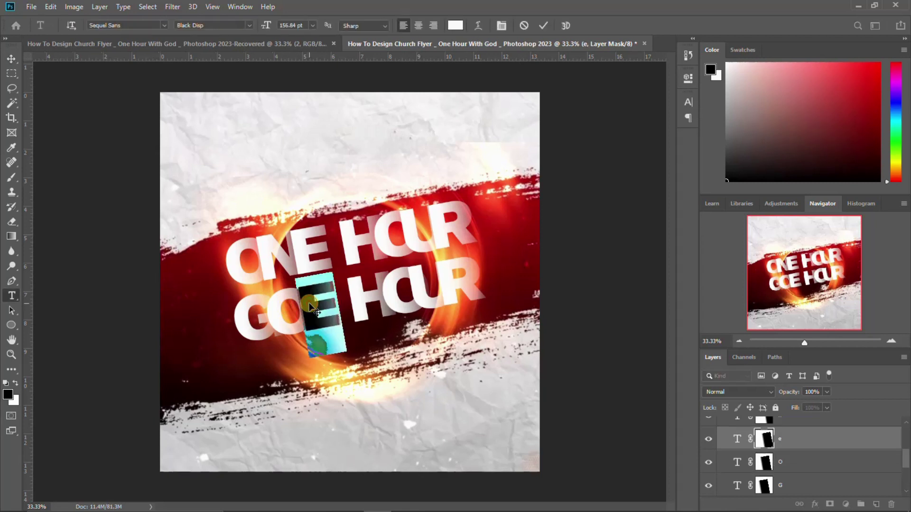
text(D)
key(ctrl+Return)
key(v)
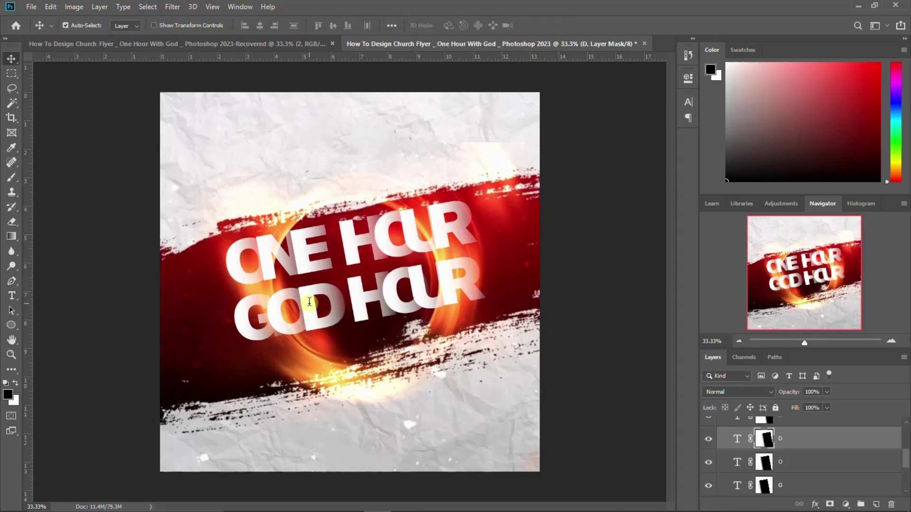
- Delete the leftover H, O, U and R letters from the second line
click(362, 299)
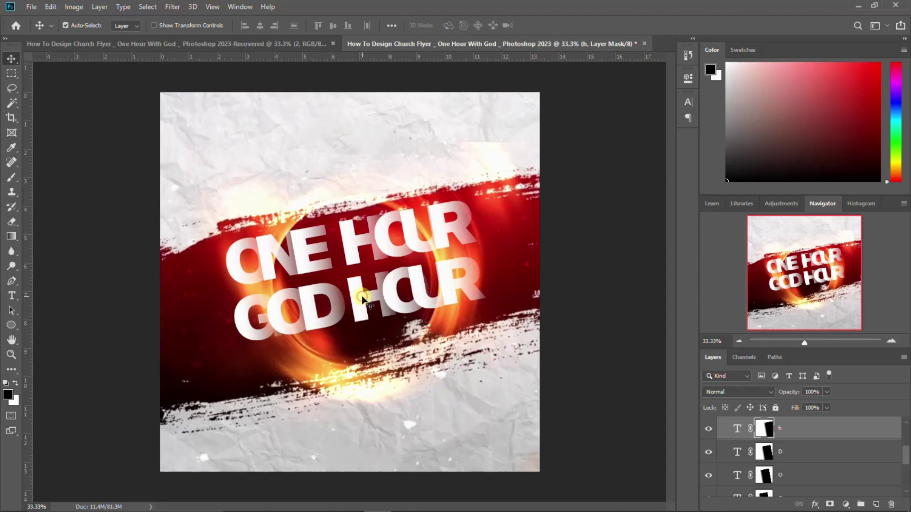
key(Delete)
click(387, 298)
key(Delete)
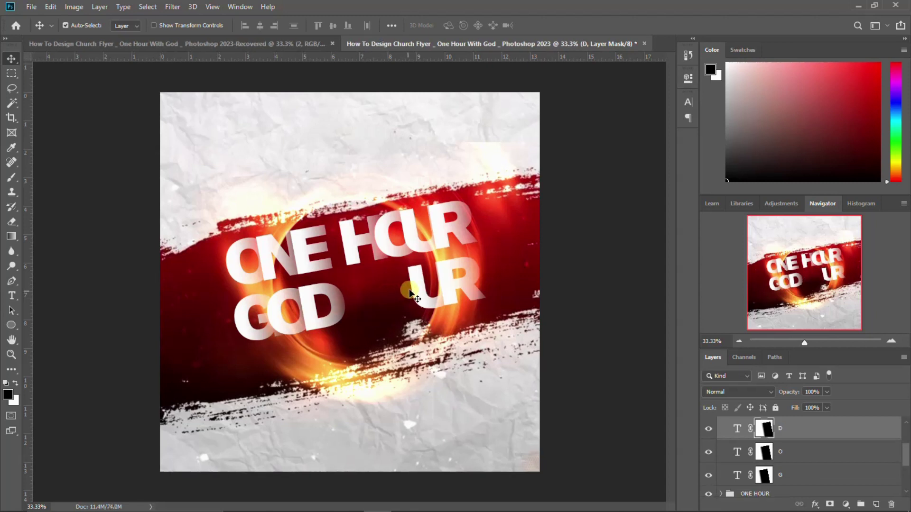
click(418, 286)
key(Delete)
click(444, 287)
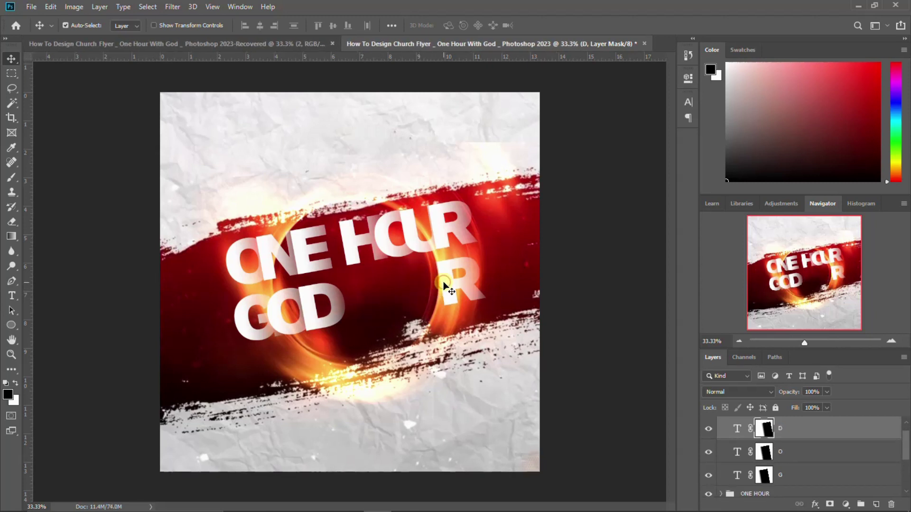
key(Delete)
scroll(729, 429, up, 1)
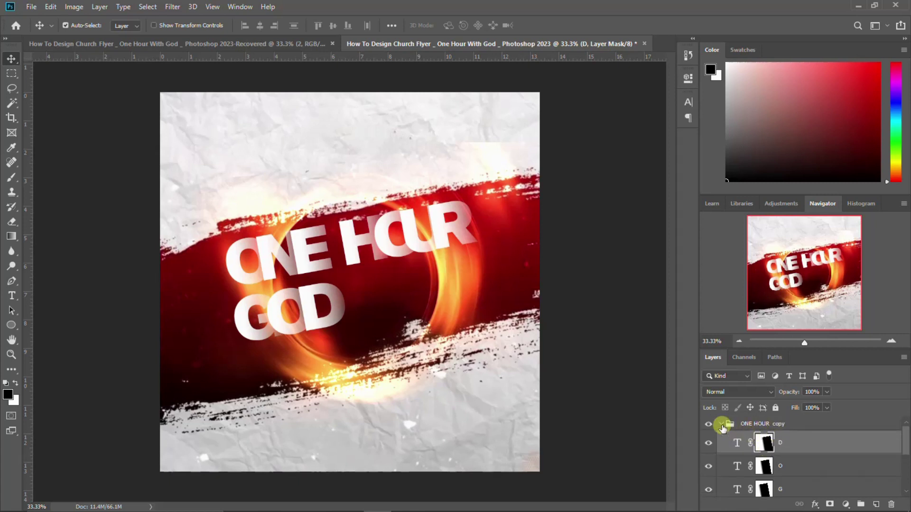
click(721, 423)
click(747, 424)
- Scale the GOD line to 172.5% and shift it right beneath ONE HOUR
key(ctrl+t)
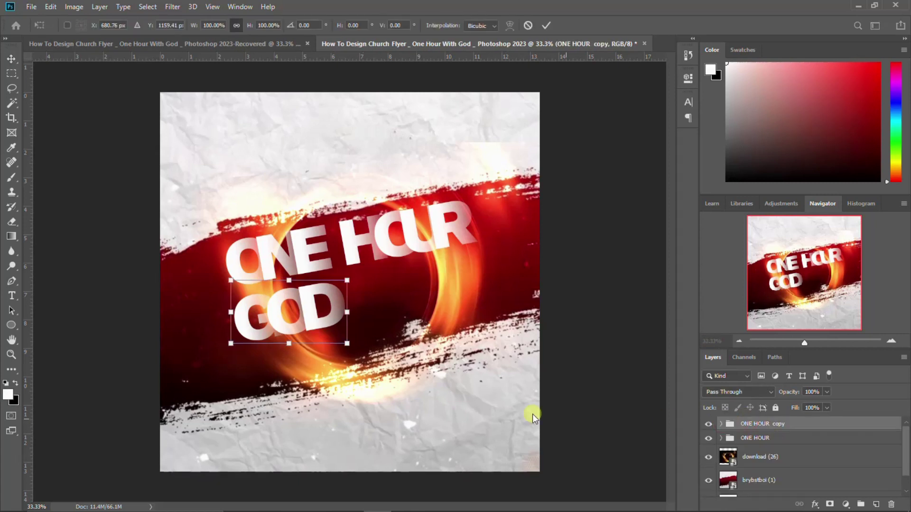
drag(346, 344, 404, 367)
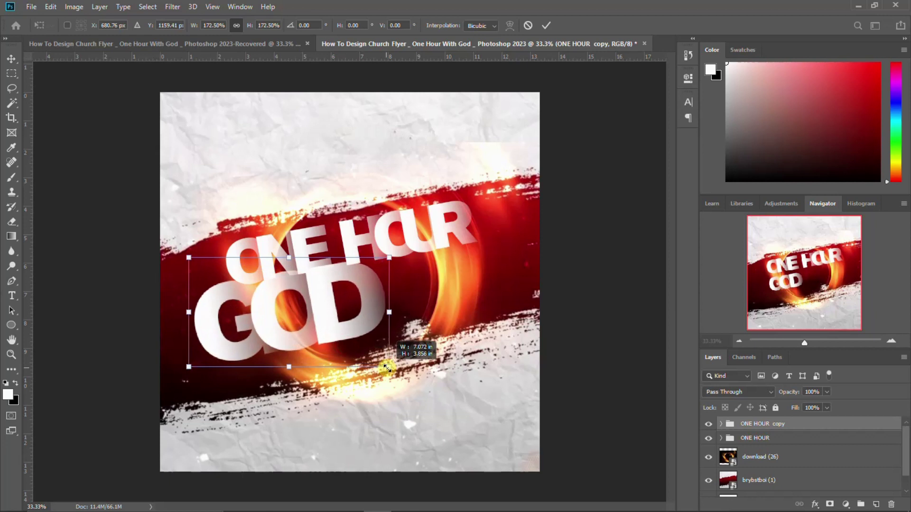
drag(356, 335, 409, 338)
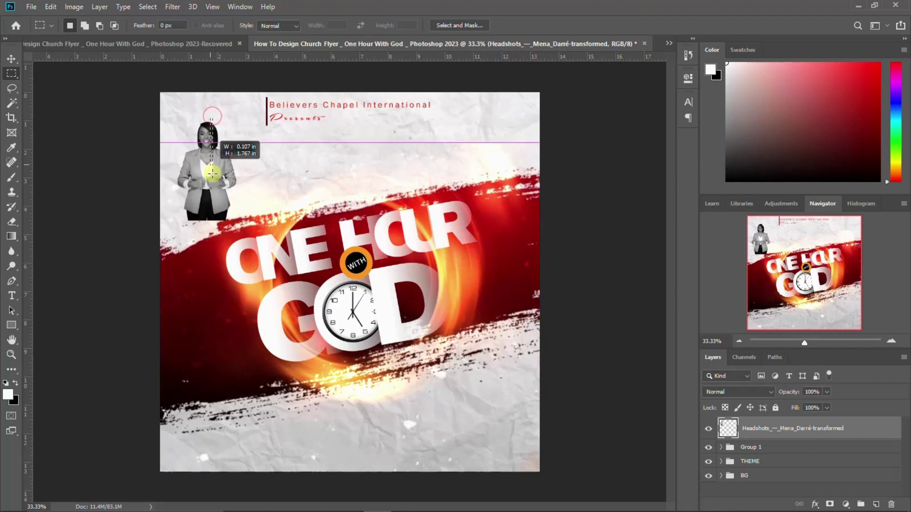
drag(212, 174, 238, 259)
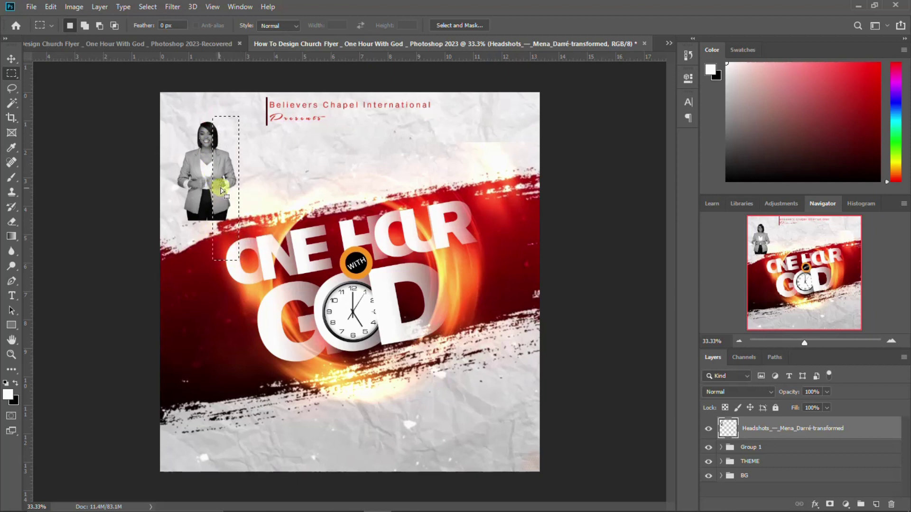
- Select the right-hand strip of the woman's headshot, delete it and deselect
mouse_move(212, 111)
mouse_down()
mouse_move(231, 257)
mouse_move(246, 263)
mouse_up()
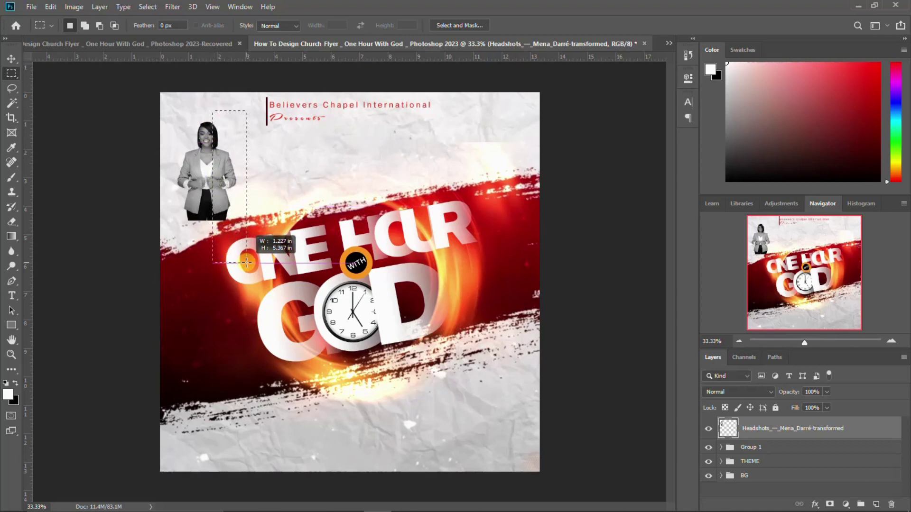
drag(235, 214, 233, 215)
key(Delete)
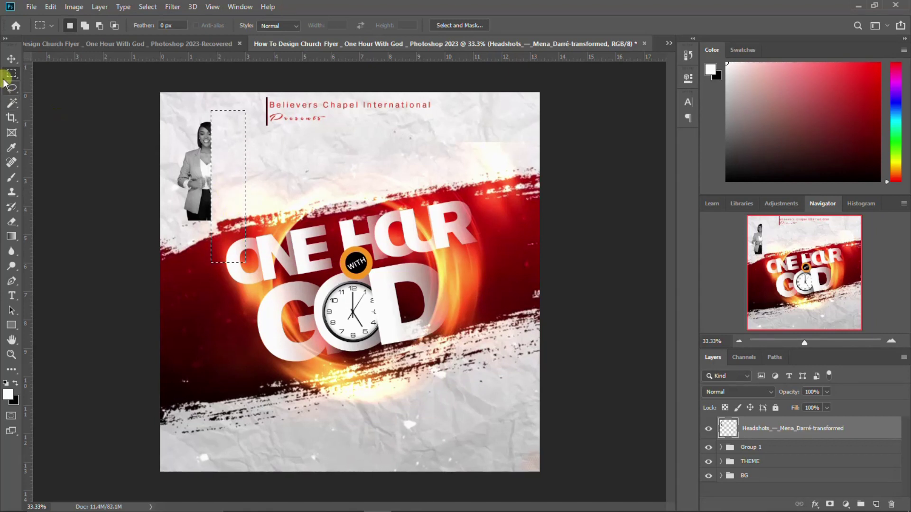
click(51, 101)
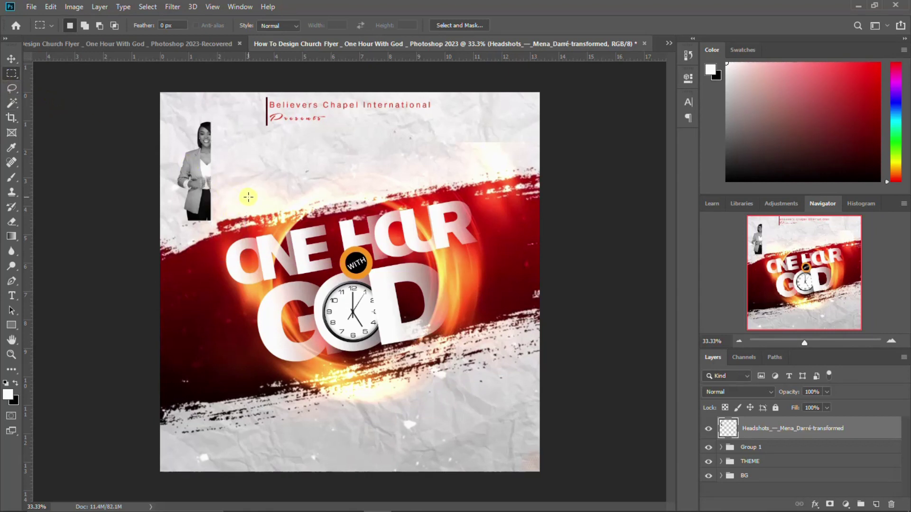
- Place the first pngegg image, rotated 90° clockwise and shrunk to about 30%, beside the headshot
key(v)
click(266, 501)
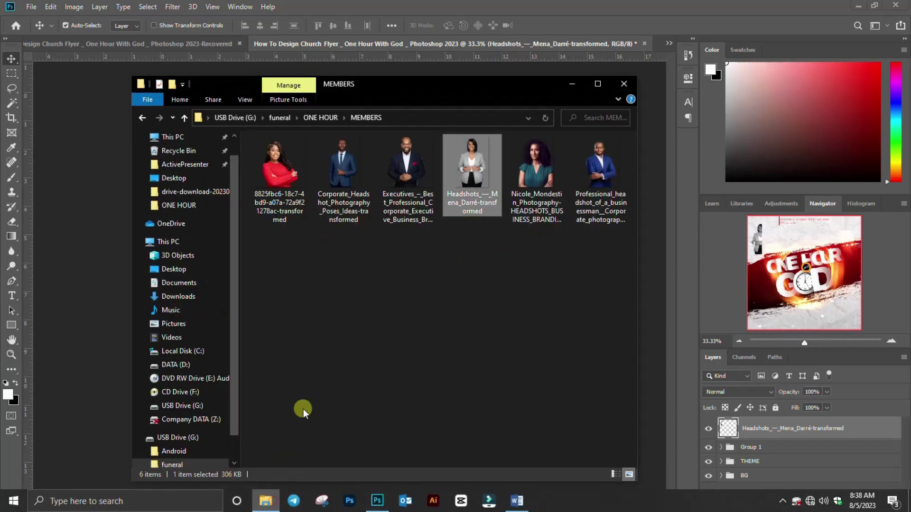
click(146, 119)
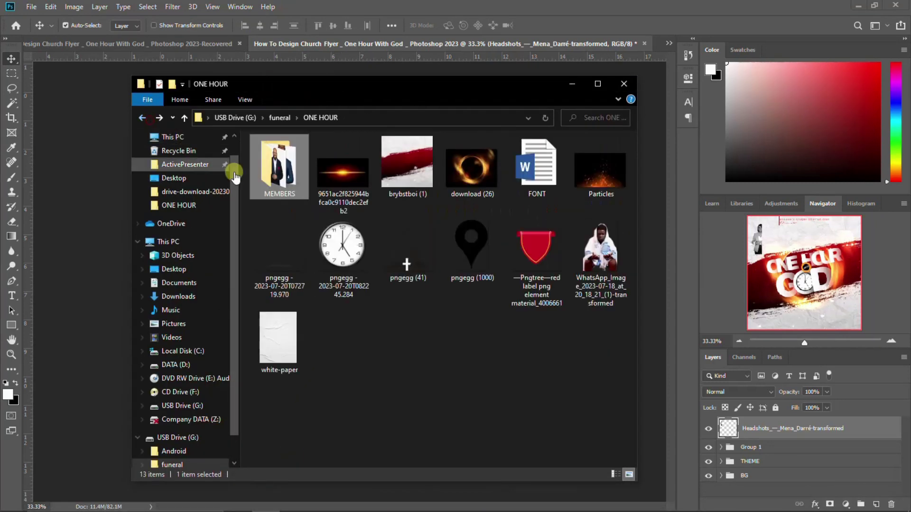
click(286, 249)
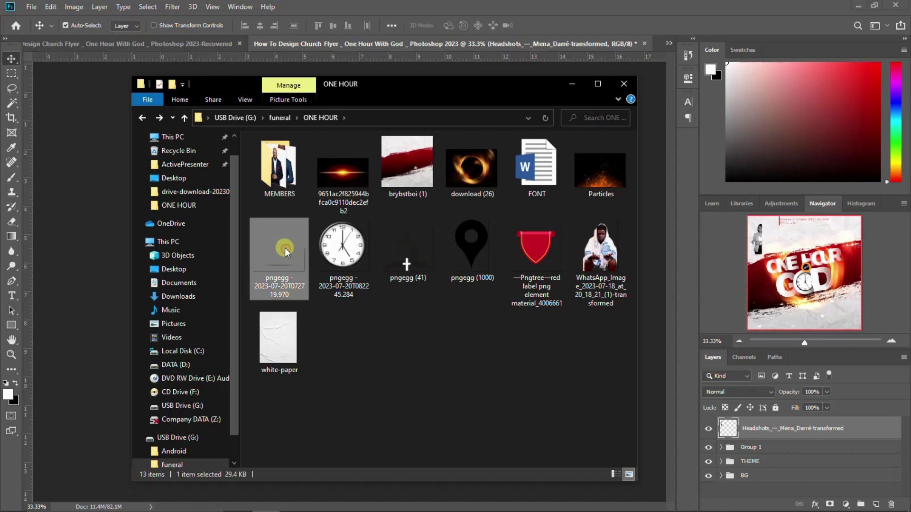
drag(285, 248, 146, 199)
right_click(359, 298)
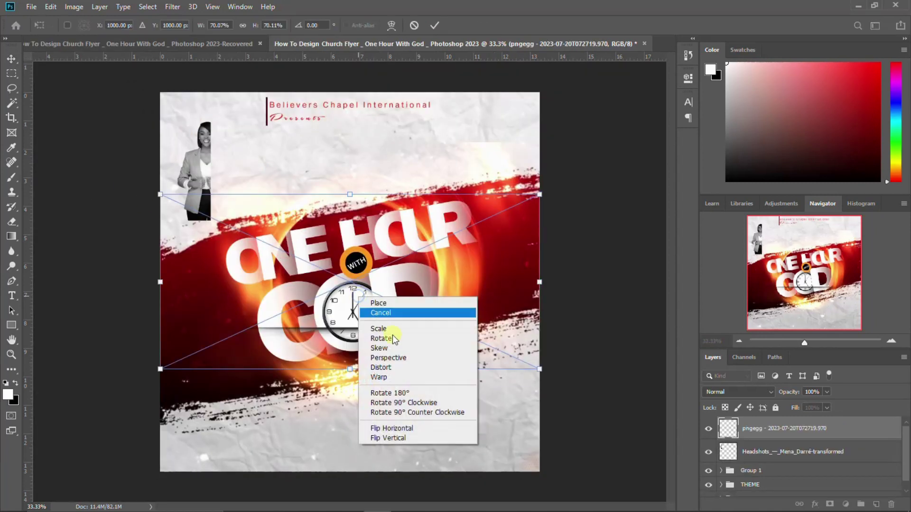
click(404, 403)
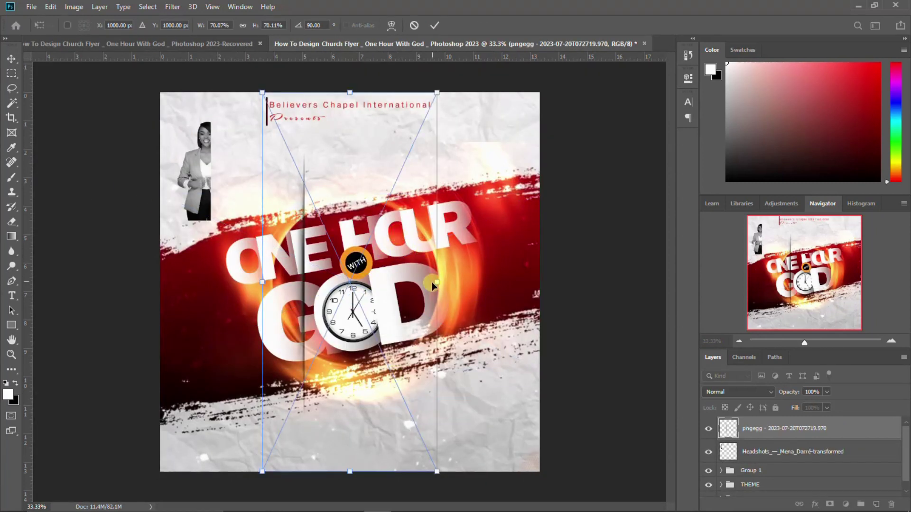
mouse_move(438, 285)
mouse_down()
mouse_move(387, 295)
mouse_move(238, 203)
mouse_up()
key(Return)
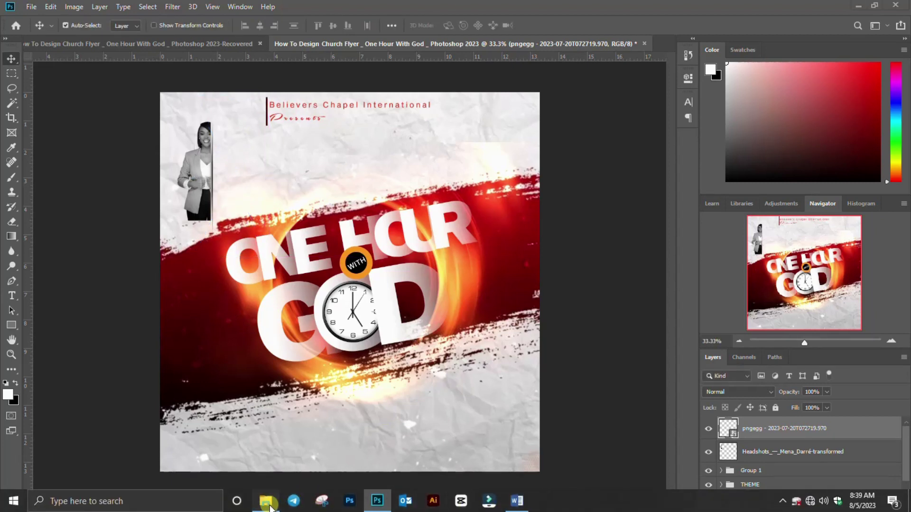
- Place the orange flare image, rotate it 90° clockwise, and scale it over the headshot's edge
click(265, 501)
click(337, 176)
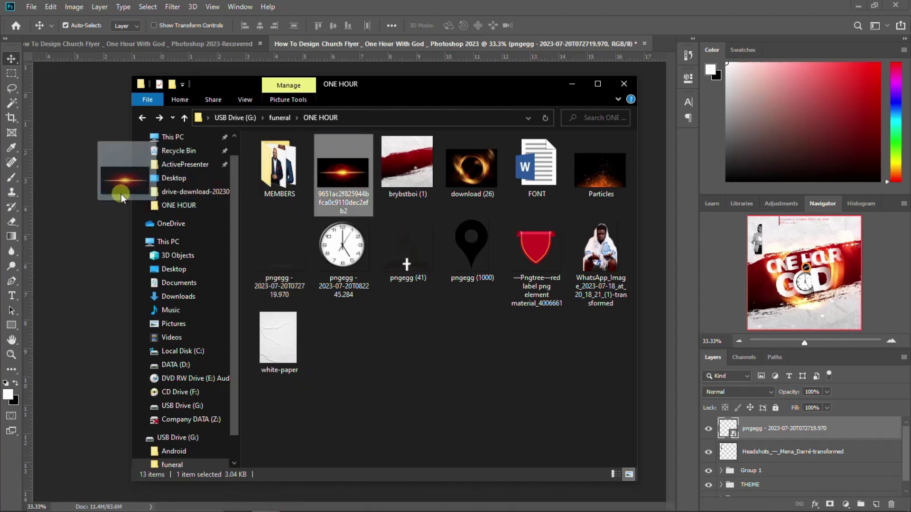
drag(340, 172, 74, 192)
right_click(373, 288)
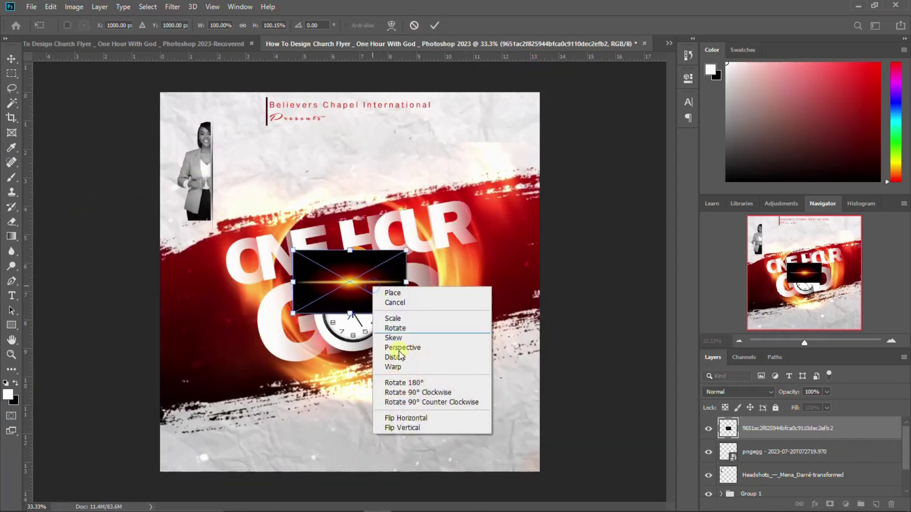
click(407, 391)
mouse_move(379, 281)
mouse_down()
mouse_move(362, 285)
mouse_move(224, 175)
mouse_up()
key(Return)
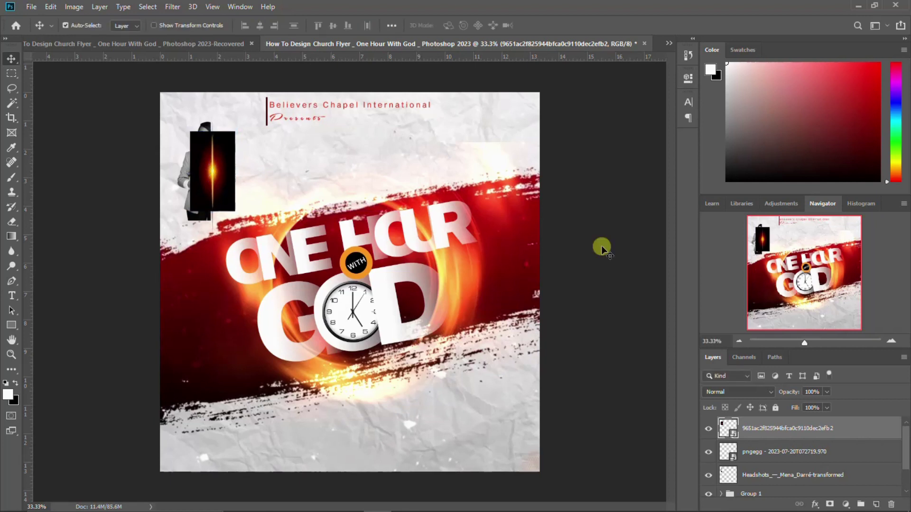
- Set the flare layer's blend mode to Screen after previewing other modes
click(751, 394)
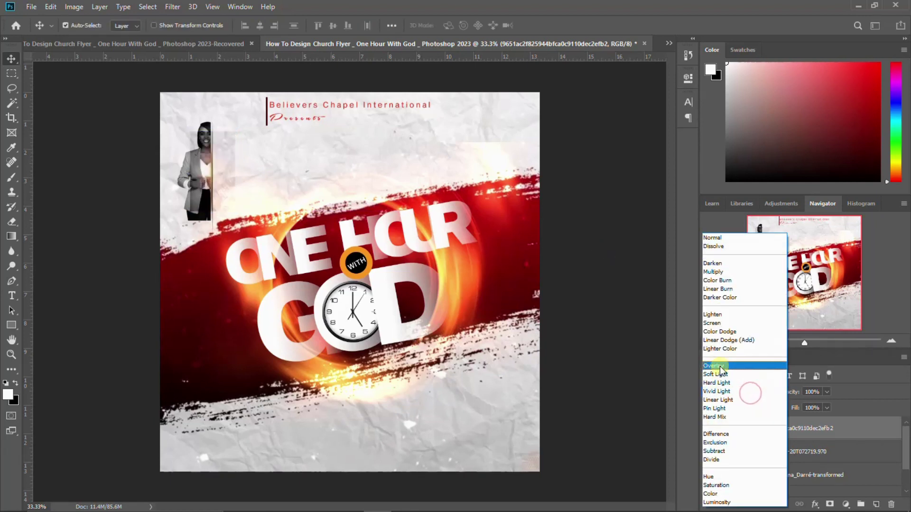
click(720, 323)
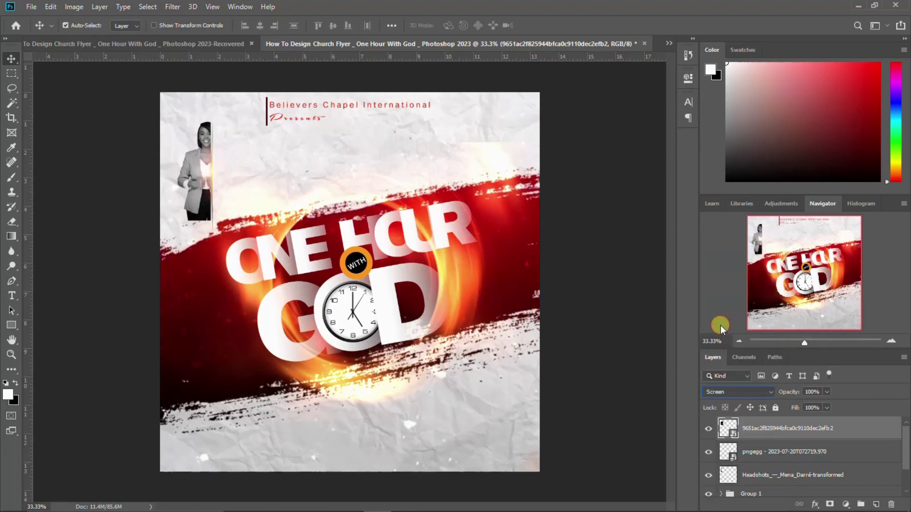
key(Down)
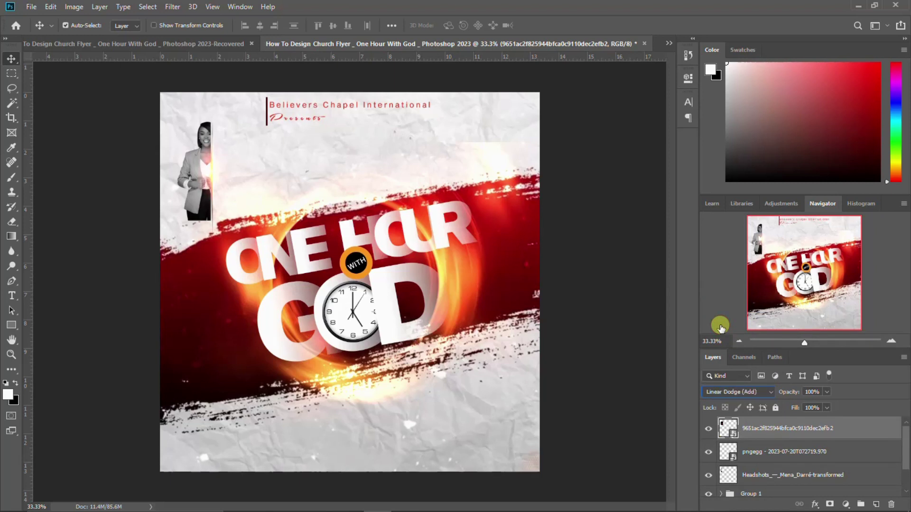
key(Down)
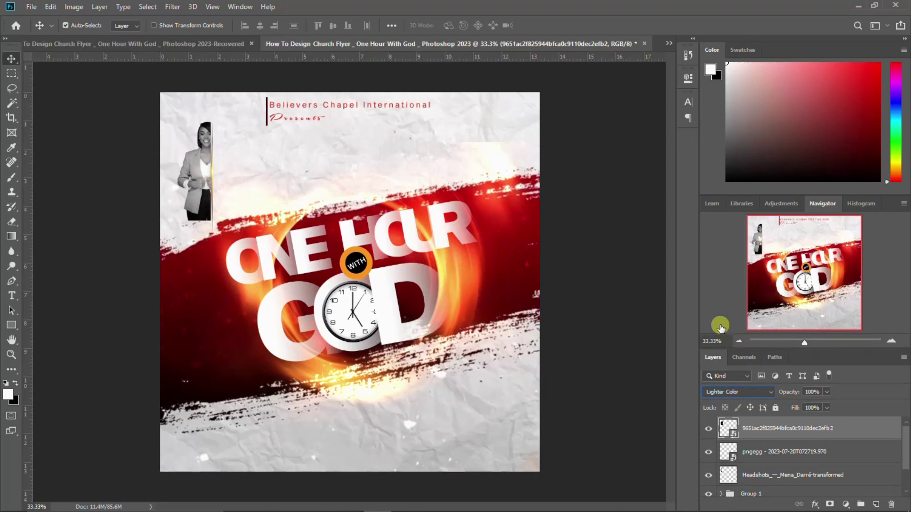
click(744, 391)
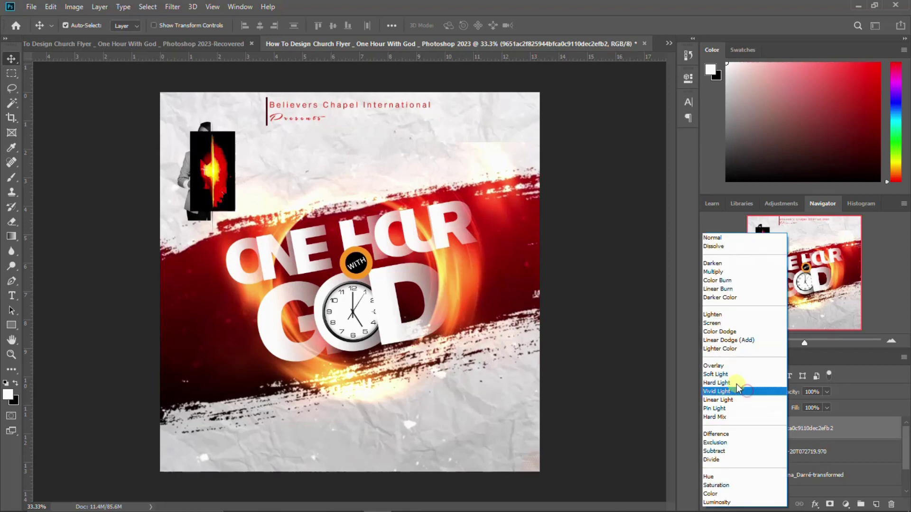
click(719, 323)
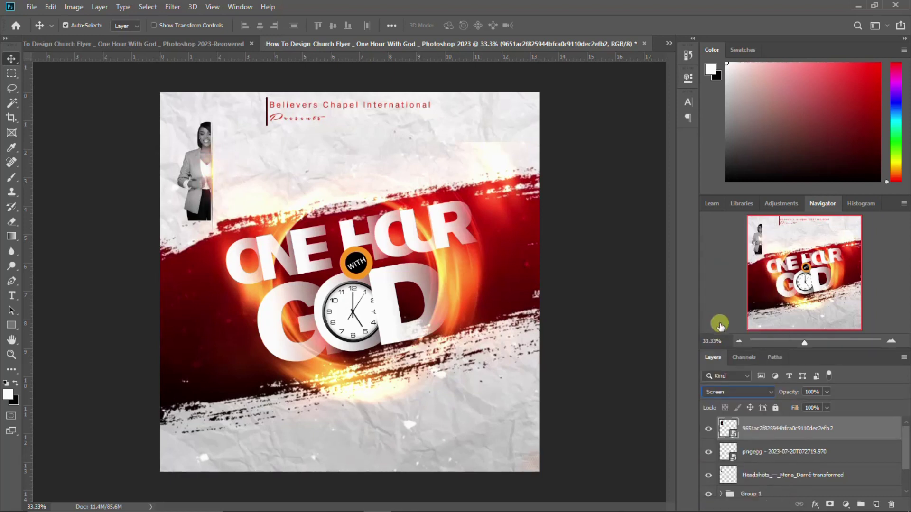
- Group the flare, light streak and headshot layers into Group 2 and expand it
click(753, 451)
click(764, 427)
shift+click(766, 476)
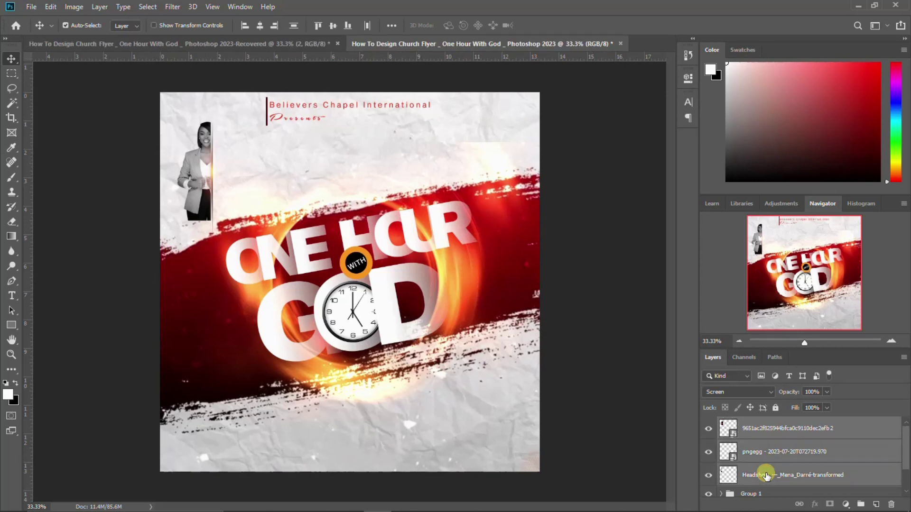
key(ctrl+g)
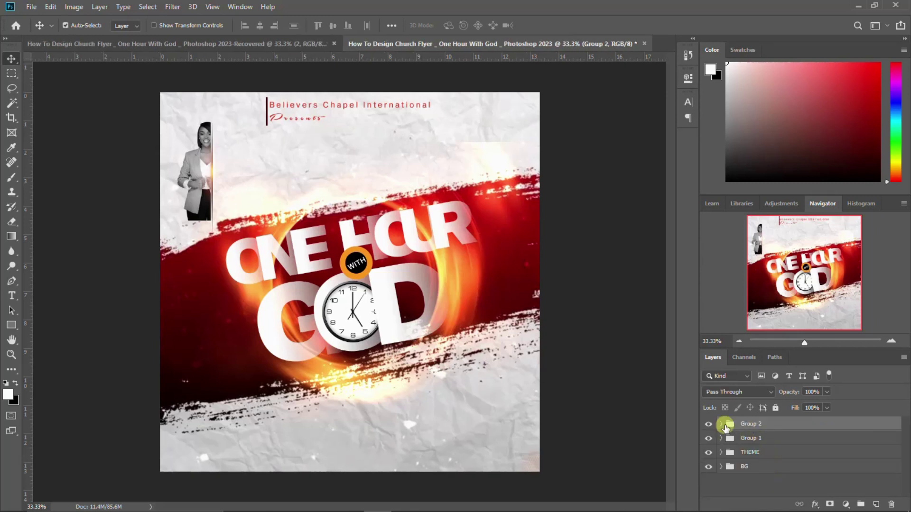
click(721, 425)
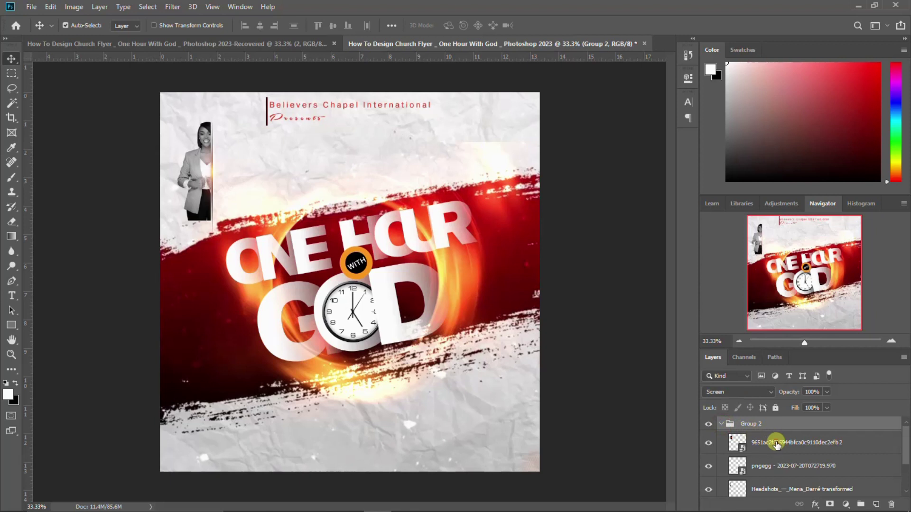
click(774, 442)
- In the Word NAMES list, capitalise the first member's surname with 'A' and select the full name
click(529, 503)
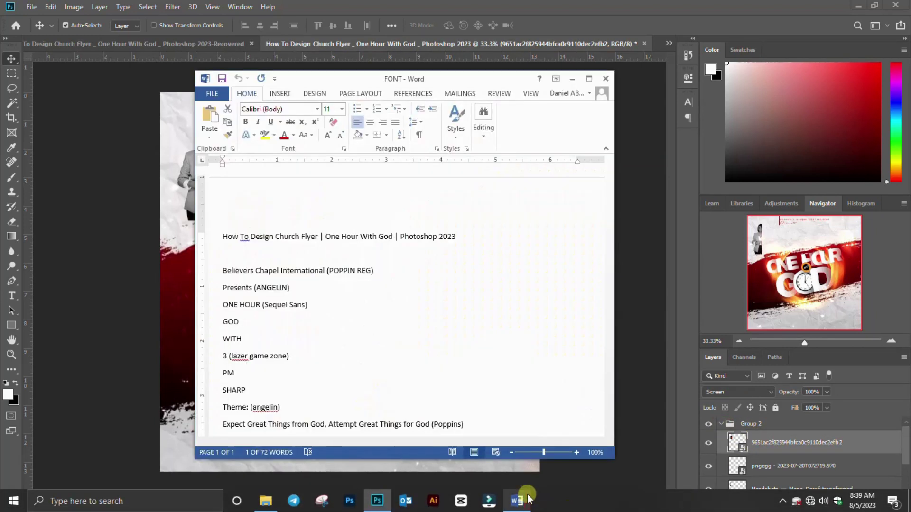
scroll(290, 379, down, 3)
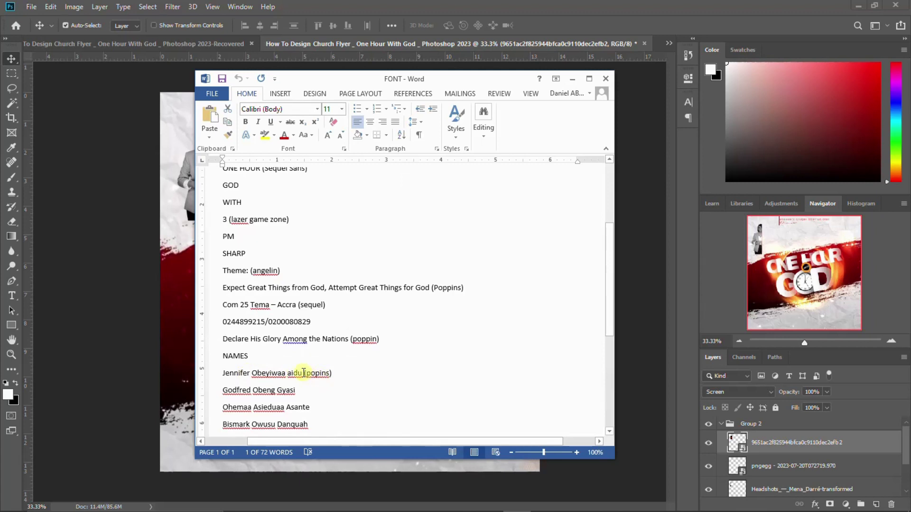
drag(304, 373, 254, 373)
click(289, 373)
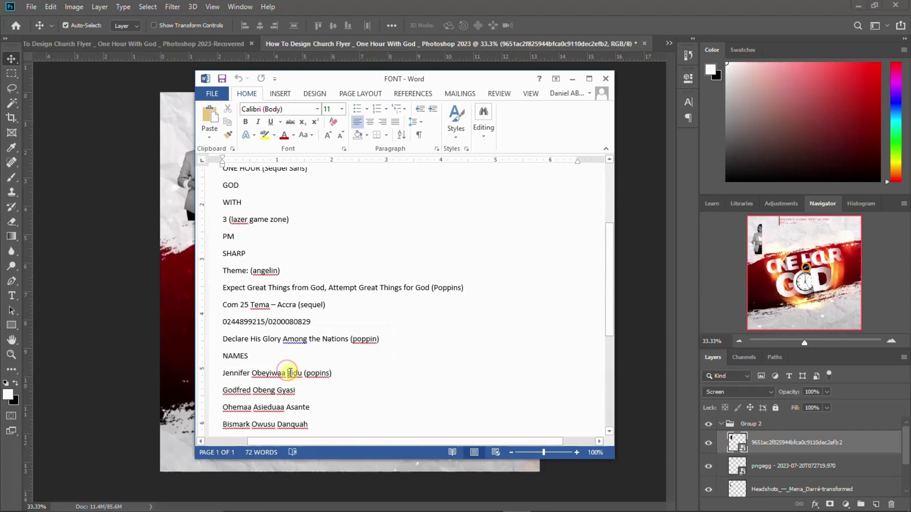
click(292, 373)
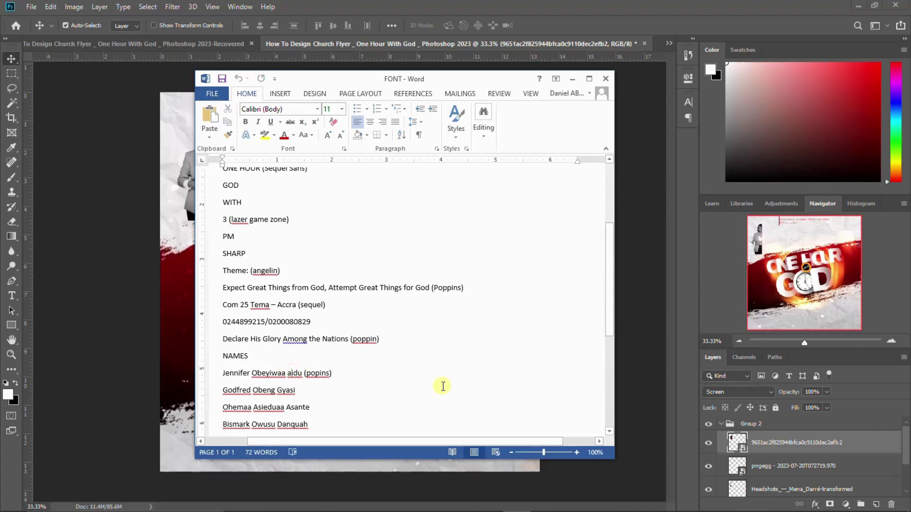
key(BackSpace)
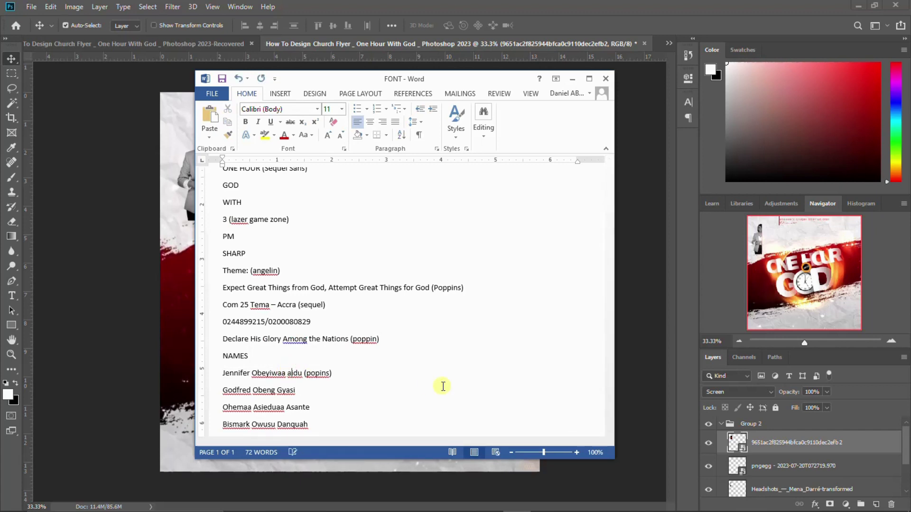
text(A)
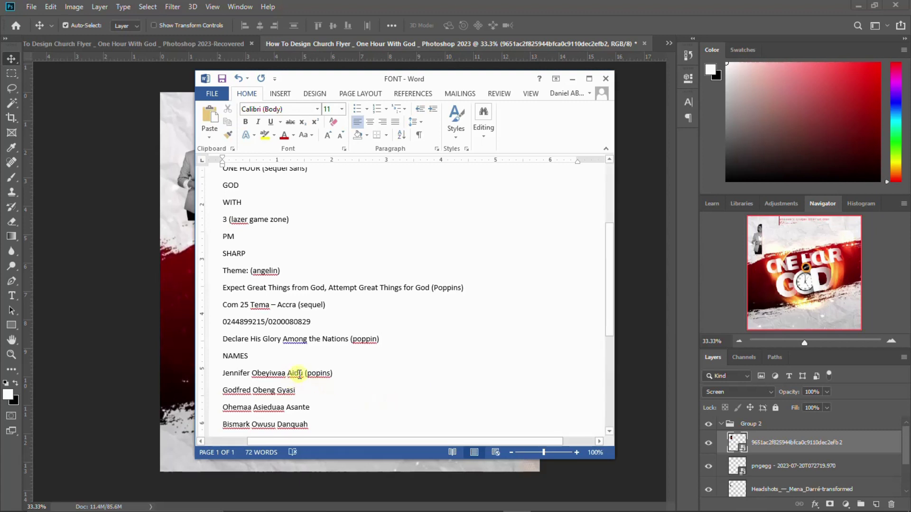
drag(303, 373, 209, 373)
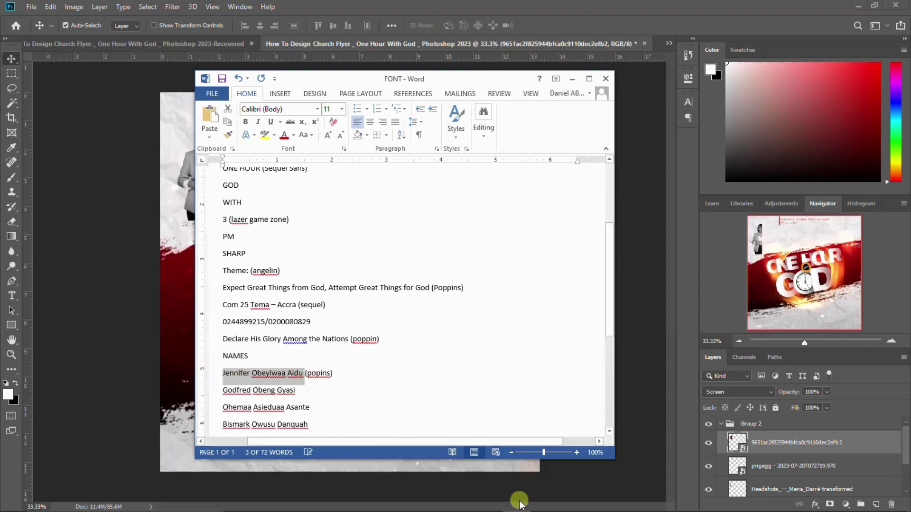
click(377, 501)
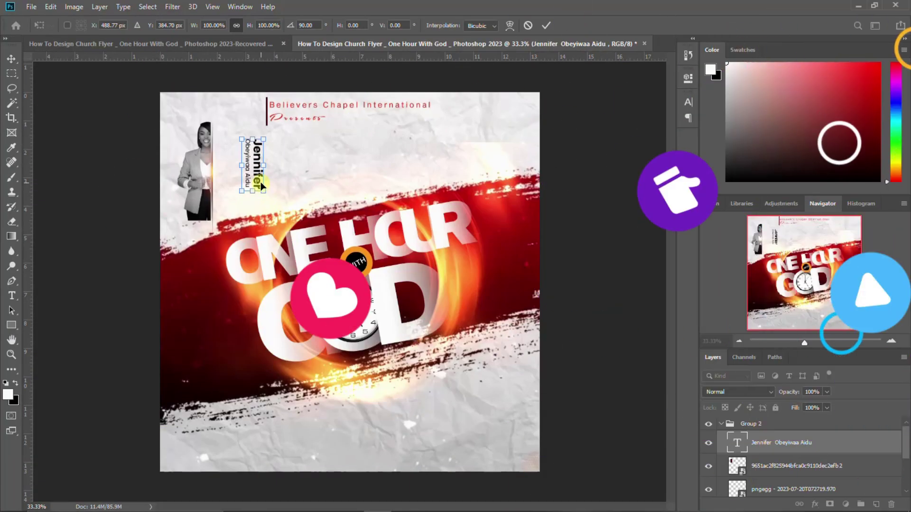
- Rotate the name text to -90° and move it against the woman's headshot
mouse_move(262, 185)
mouse_down()
mouse_move(272, 179)
mouse_move(249, 125)
mouse_up()
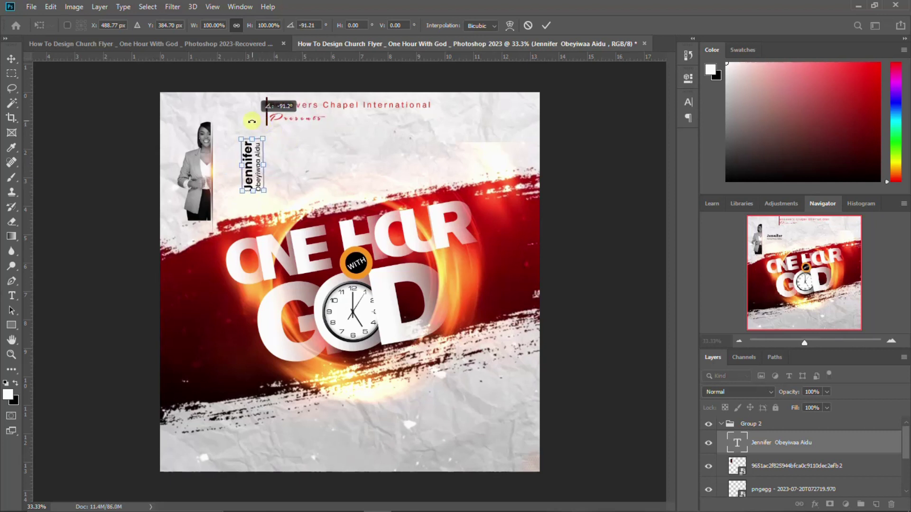
text(-90)
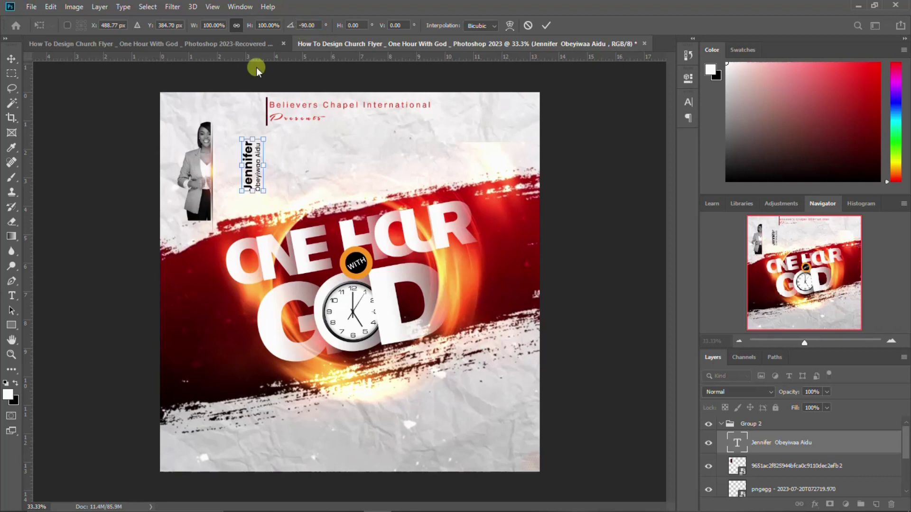
drag(253, 164, 226, 169)
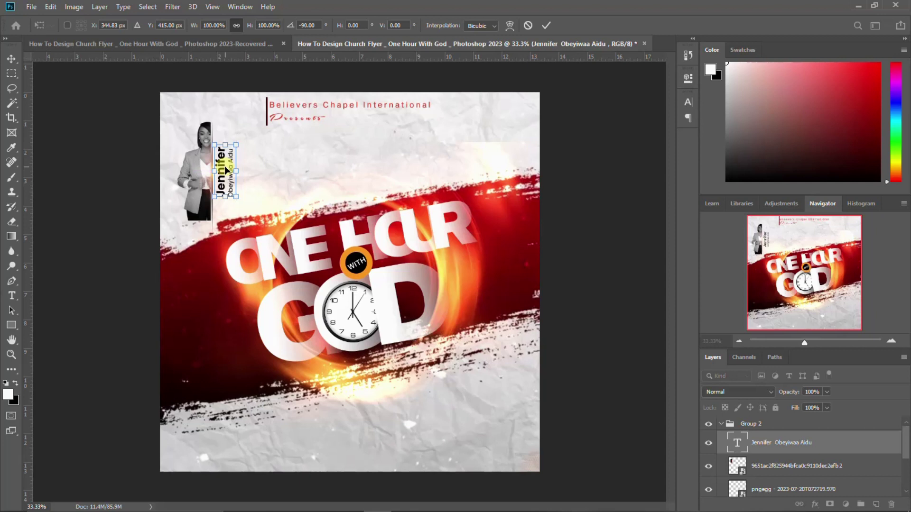
key(Return)
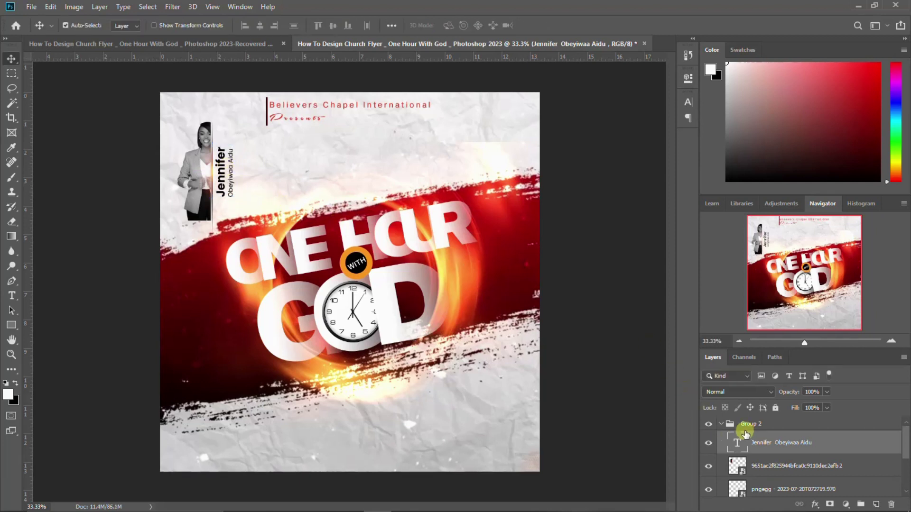
- Rename the member card group to '1'
click(721, 425)
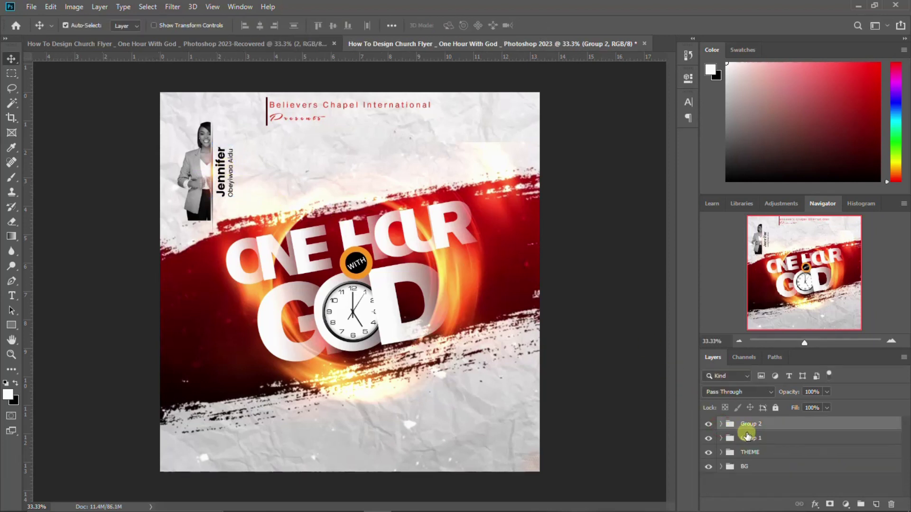
click(709, 438)
click(709, 438)
text(1)
key(Return)
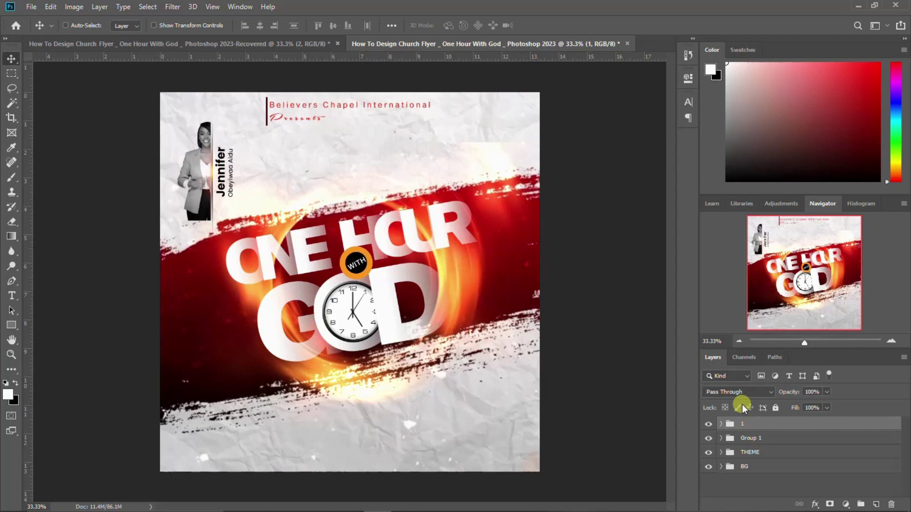
- Duplicate the card, nudge the copy right, rename it '2', and select its name text
key(ctrl+j)
key(shift+Right)
key(shift+Right)
key(shift+Right)
key(shift+Right)
key(shift+Right)
key(shift+Right)
key(shift+Right)
key(shift+Right)
key(shift+Right)
key(shift+Right)
key(shift+Right)
key(shift+Right)
key(shift+Right)
key(shift+Right)
key(shift+Right)
key(shift+Right)
key(shift+Right)
key(shift+Right)
key(shift+Right)
key(shift+Right)
key(shift+Right)
key(shift+Right)
key(shift+Right)
key(shift+Right)
key(shift+Right)
key(shift+Right)
key(shift+Right)
key(shift+Right)
key(shift+Right)
key(shift+Right)
key(shift+Right)
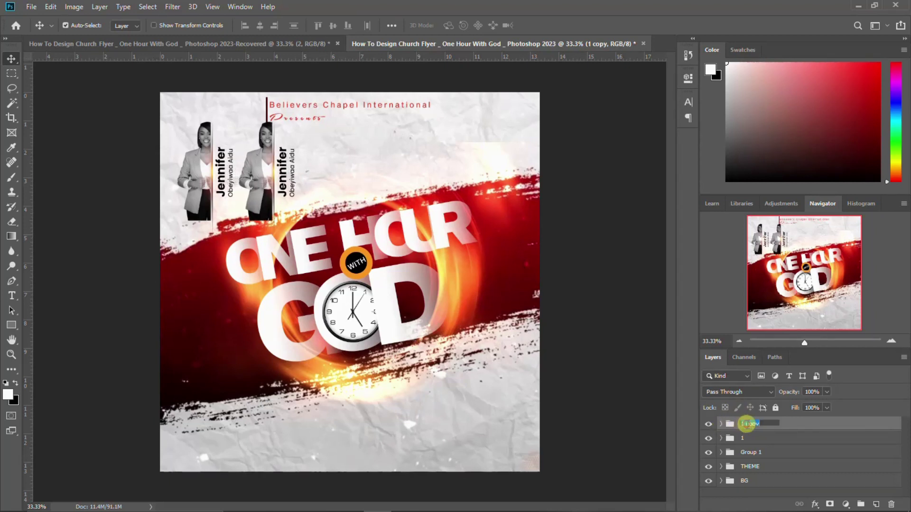
text(2)
key(Return)
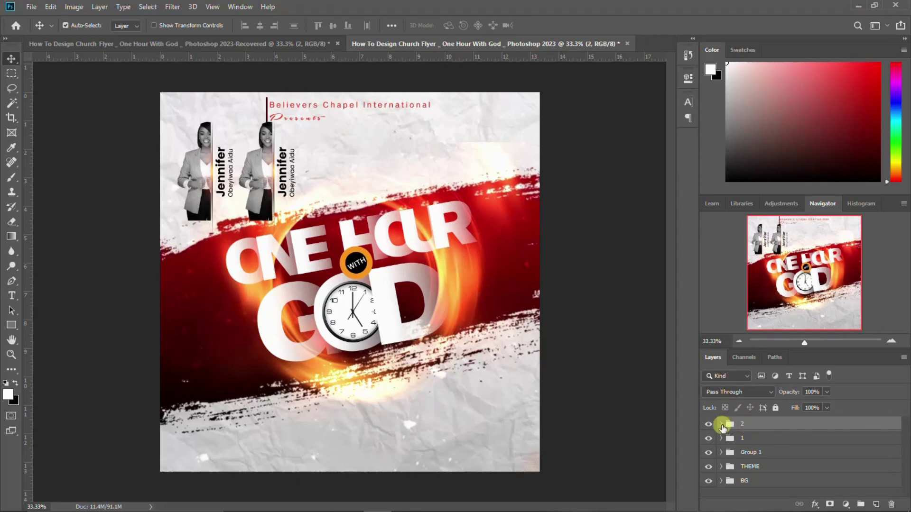
click(721, 423)
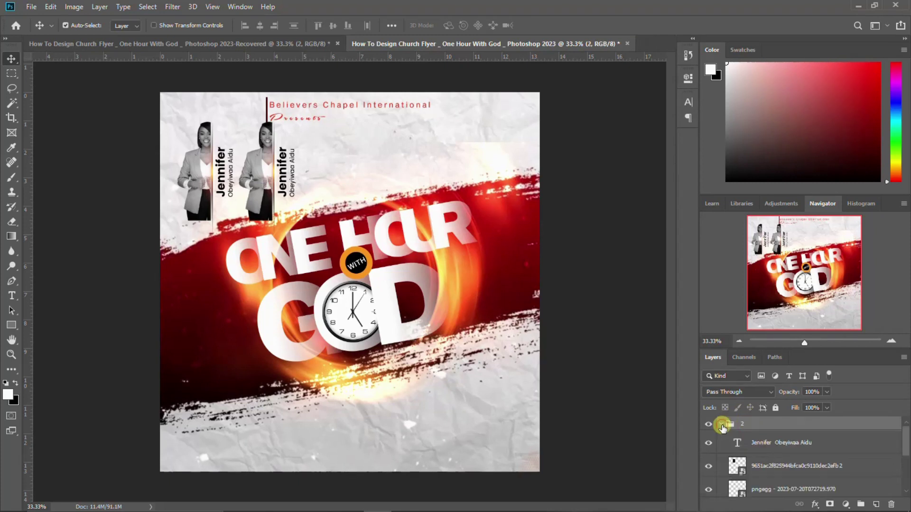
click(762, 447)
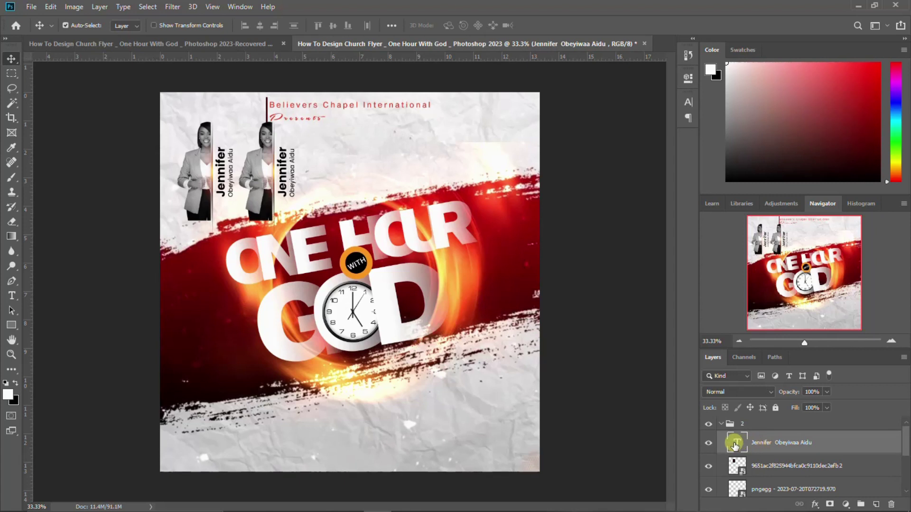
click(517, 502)
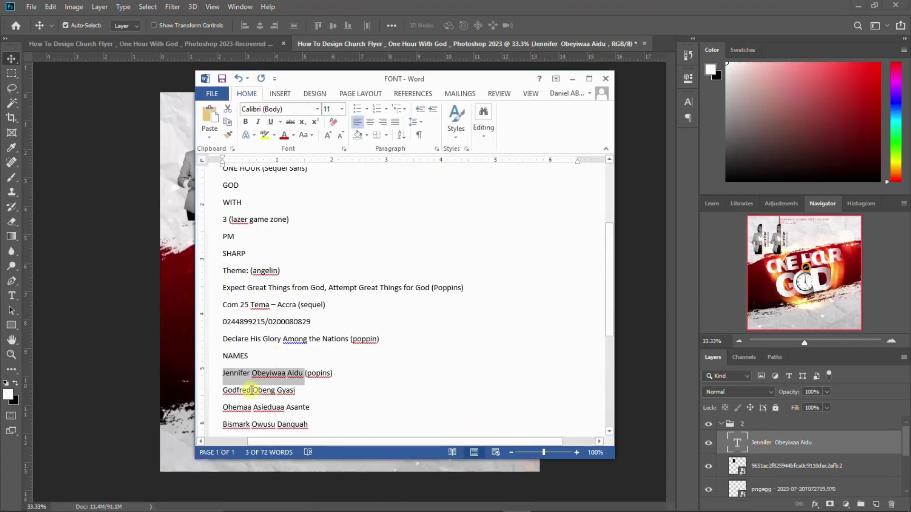
- Replace the second card's first name with the second member's first name from Word
double_click(251, 390)
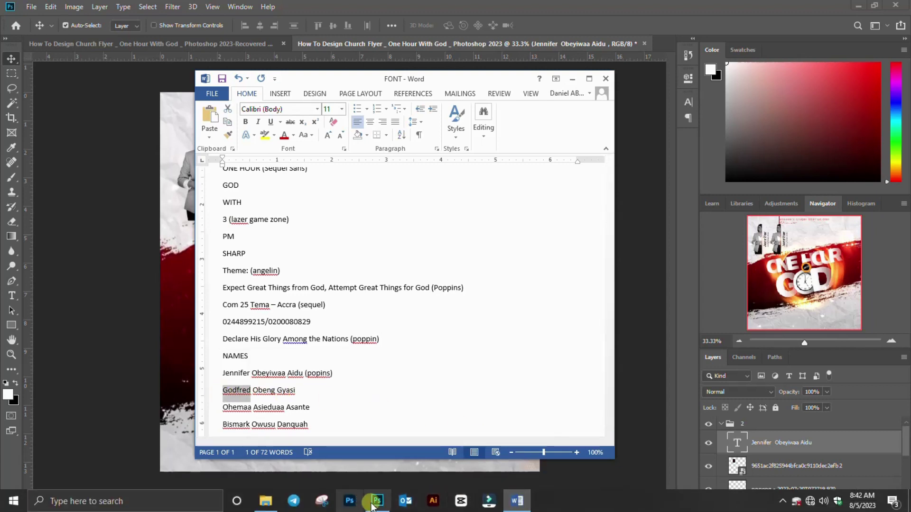
click(371, 507)
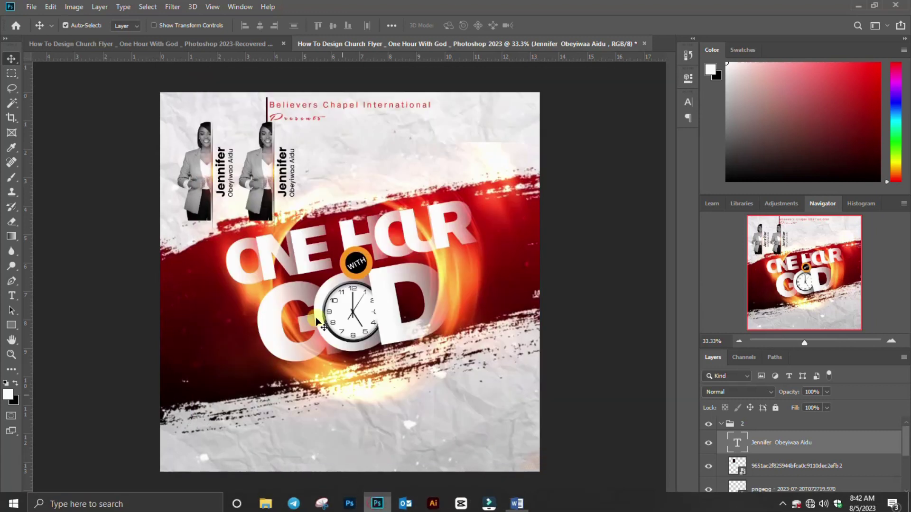
double_click(283, 192)
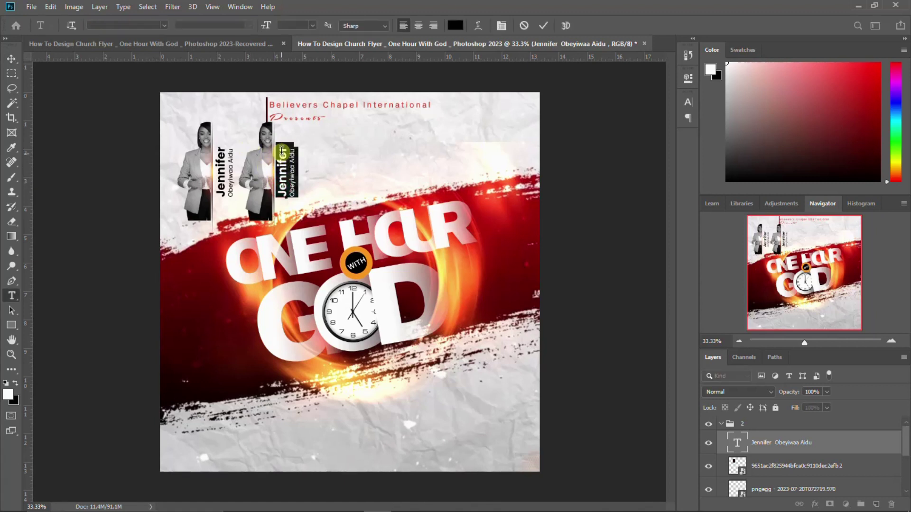
double_click(279, 151)
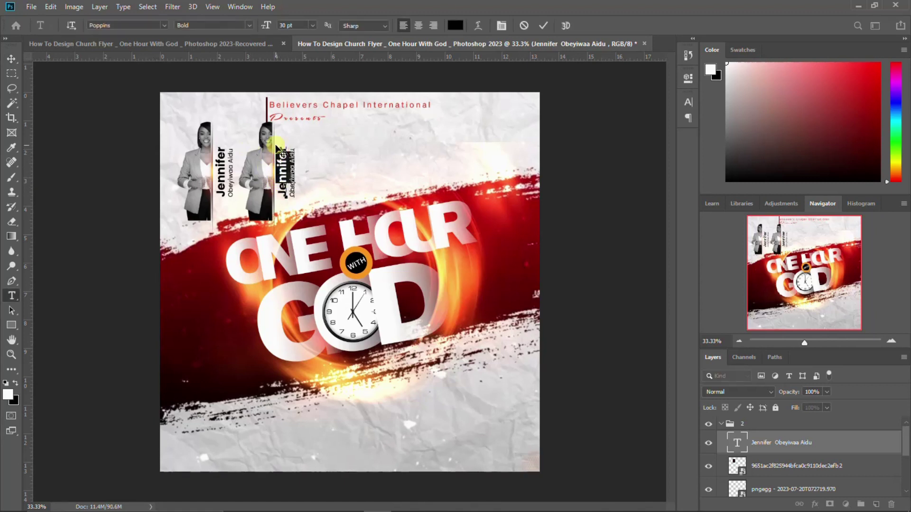
drag(279, 146, 283, 195)
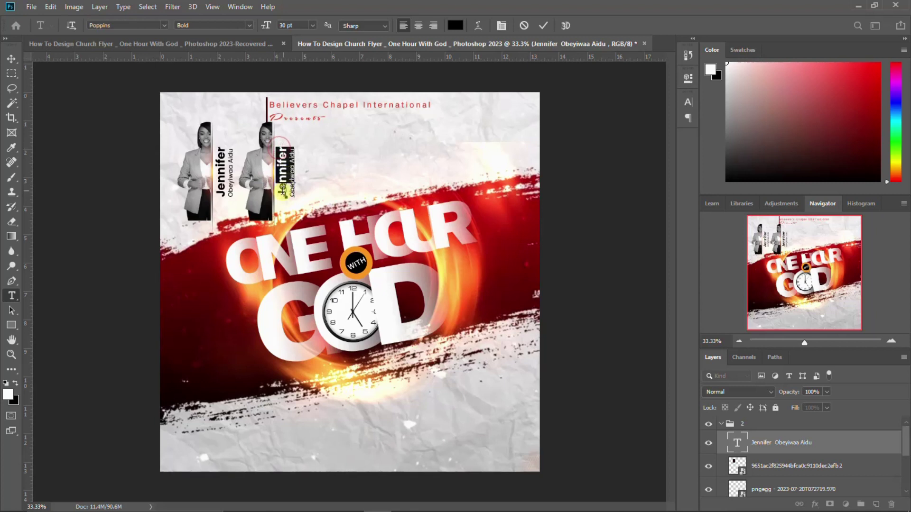
text(Godfred)
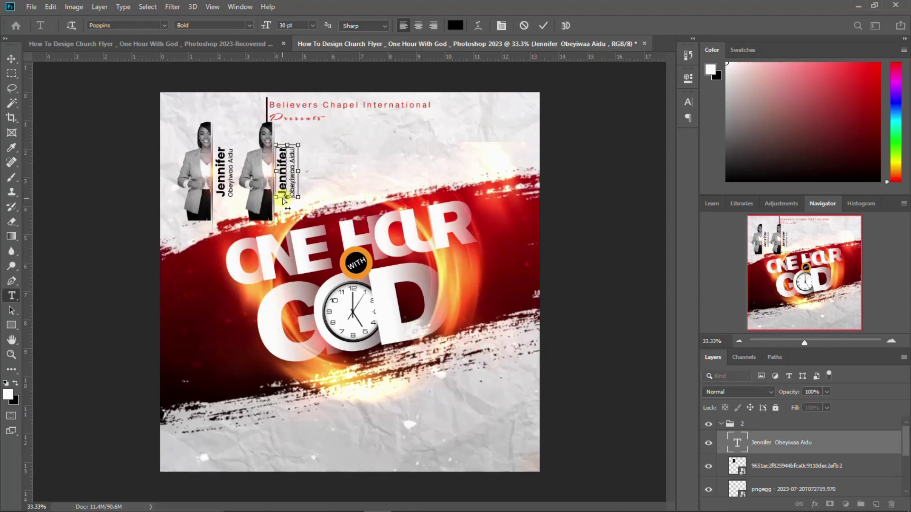
click(12, 58)
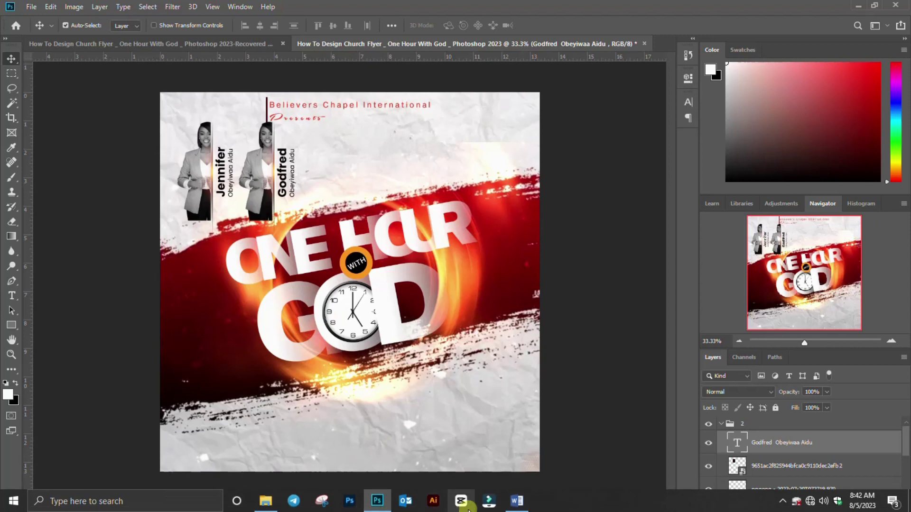
- Replace the second card's surname line with the member's two surnames from Word
click(517, 501)
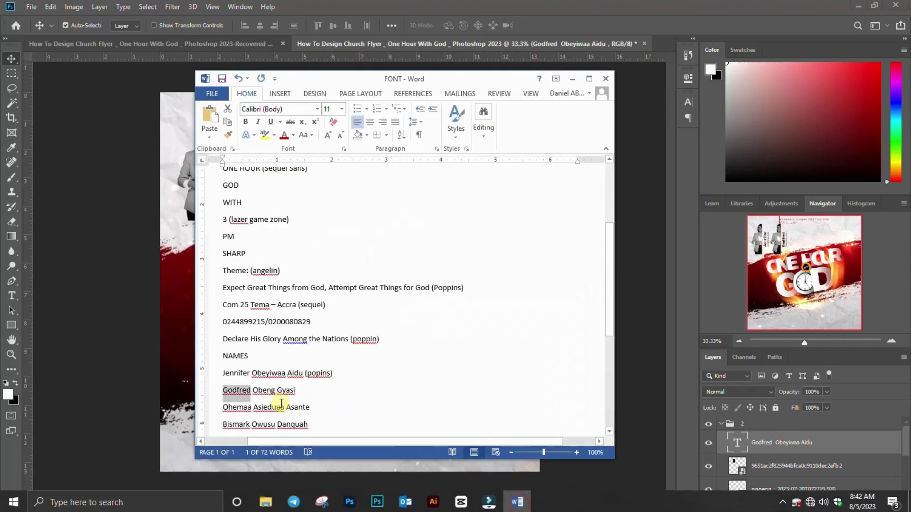
drag(253, 390, 293, 390)
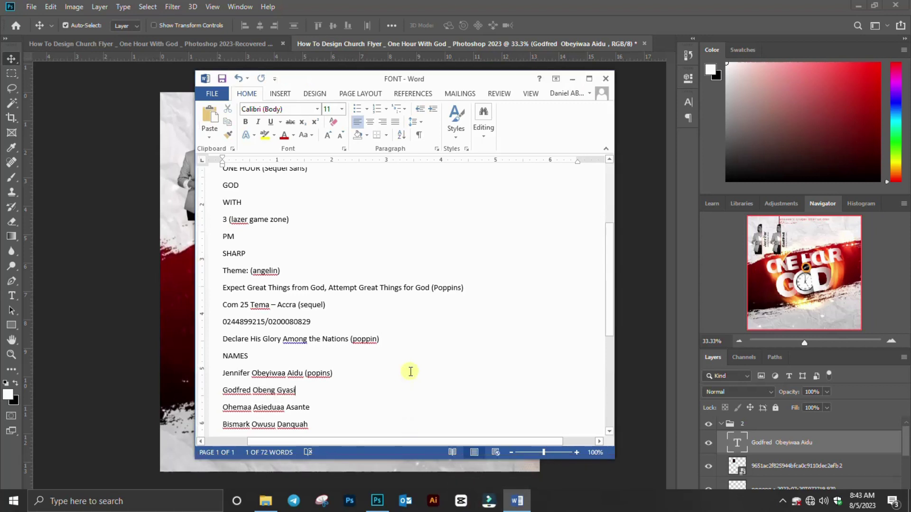
click(304, 387)
shift+click(295, 389)
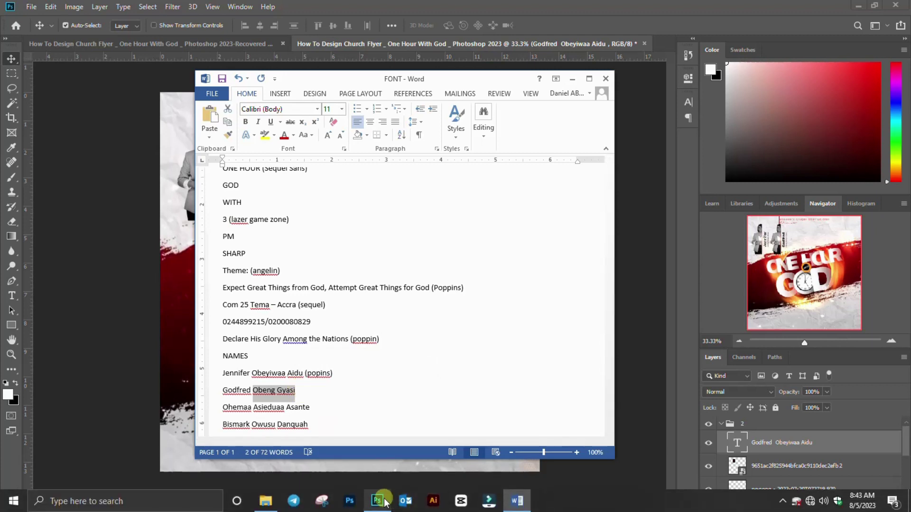
click(379, 500)
double_click(293, 182)
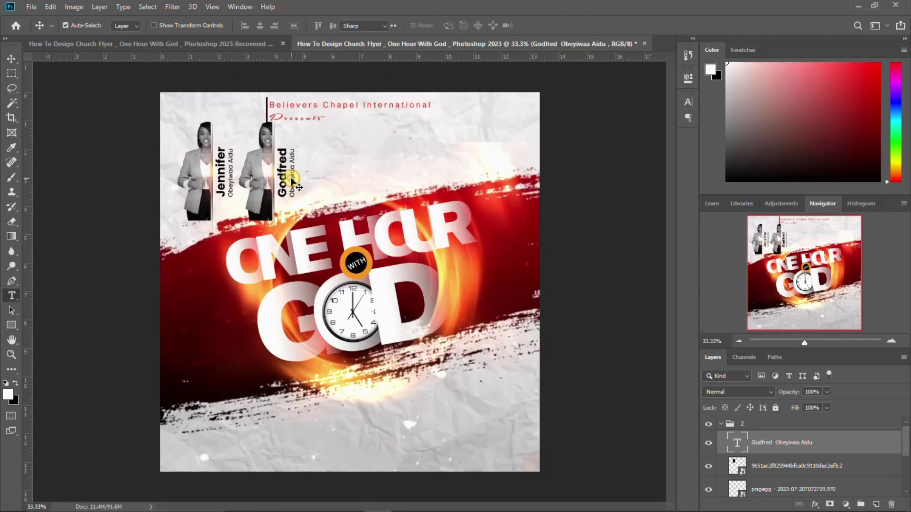
drag(291, 153, 297, 193)
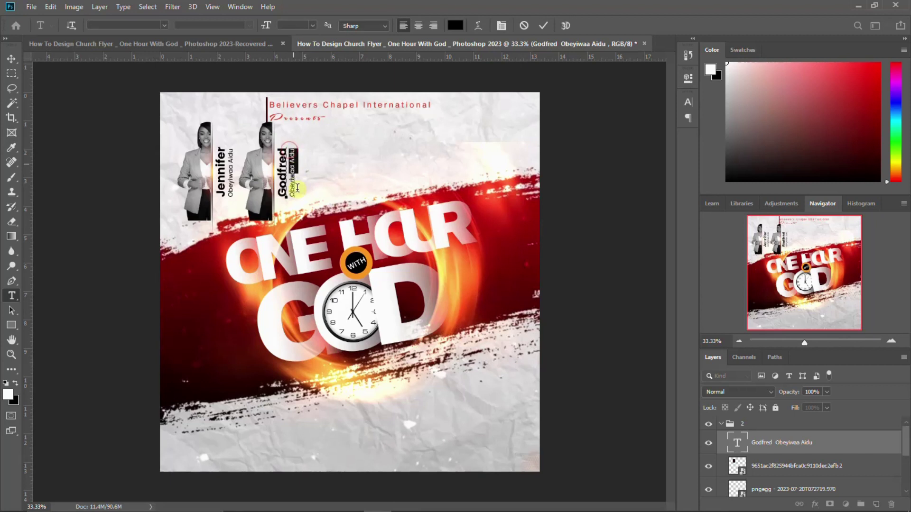
text(Obeng Gyasi)
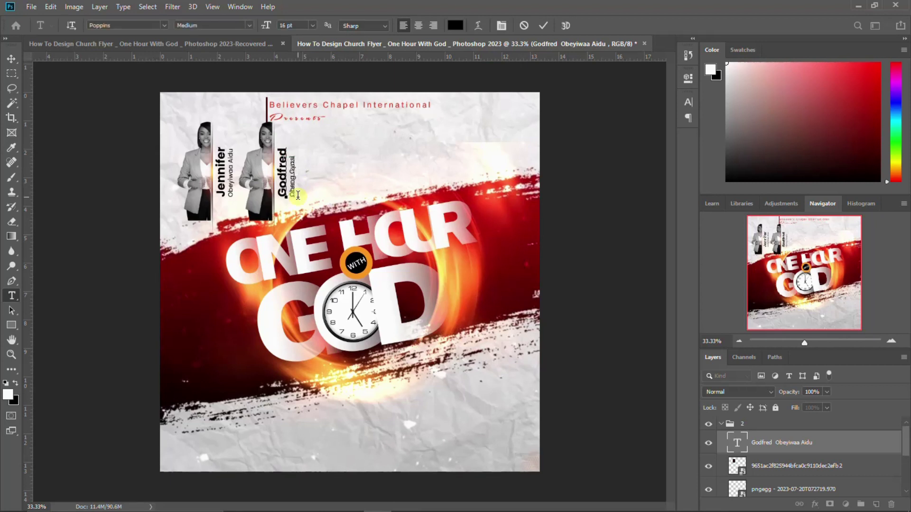
key(ctrl+Return)
key(v)
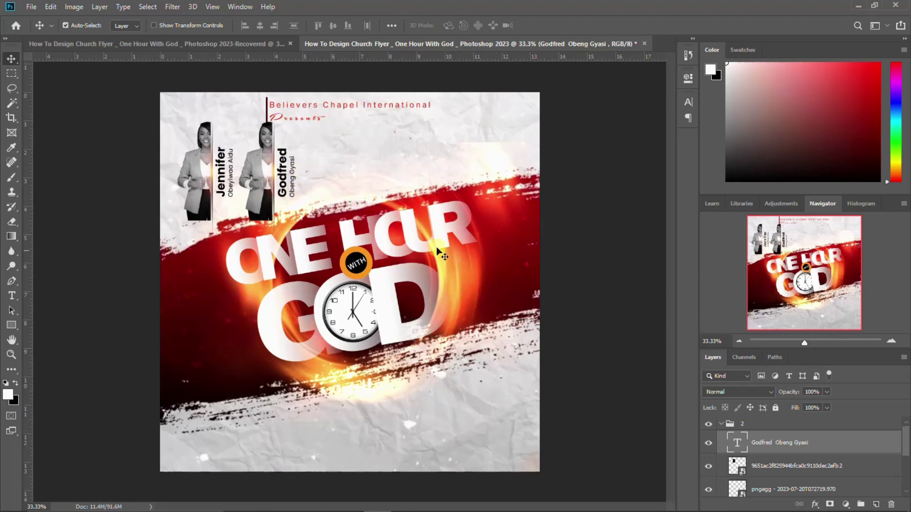
click(258, 208)
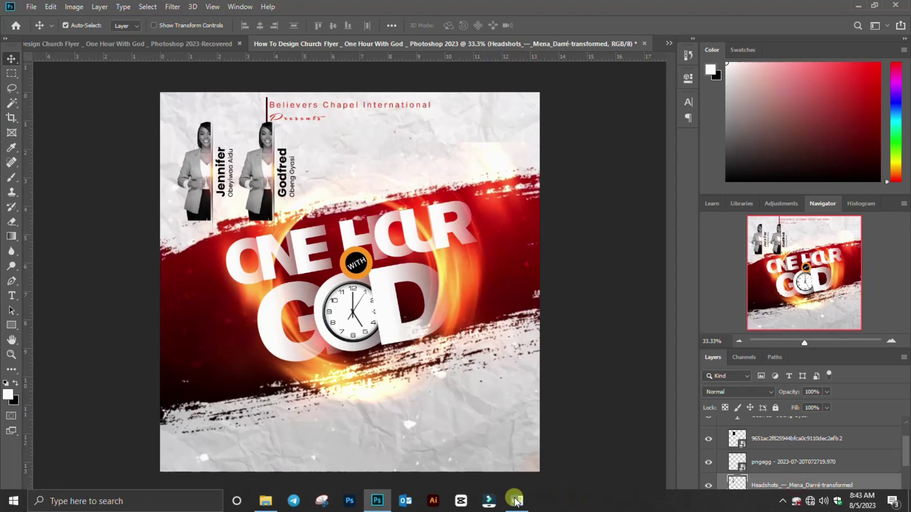
- Drag the Corporate_Headshot image from the MEMBERS folder onto the flyer canvas
click(268, 502)
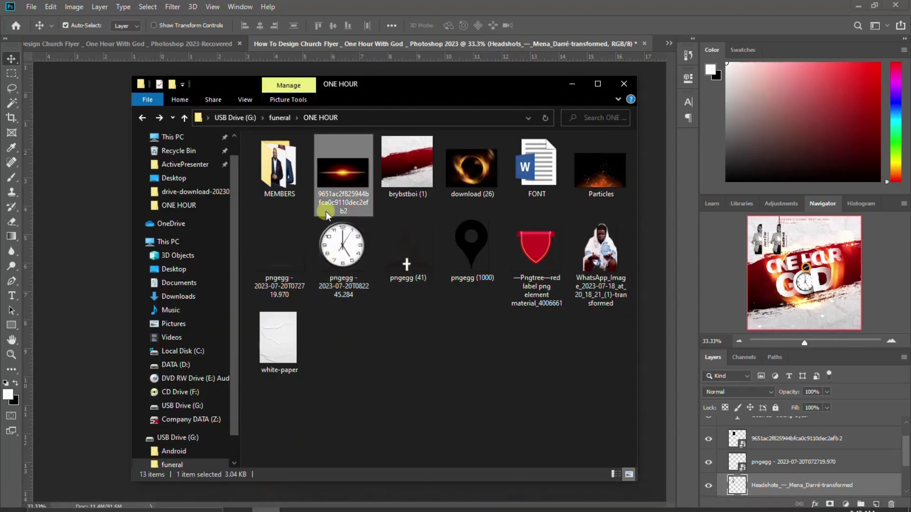
double_click(268, 165)
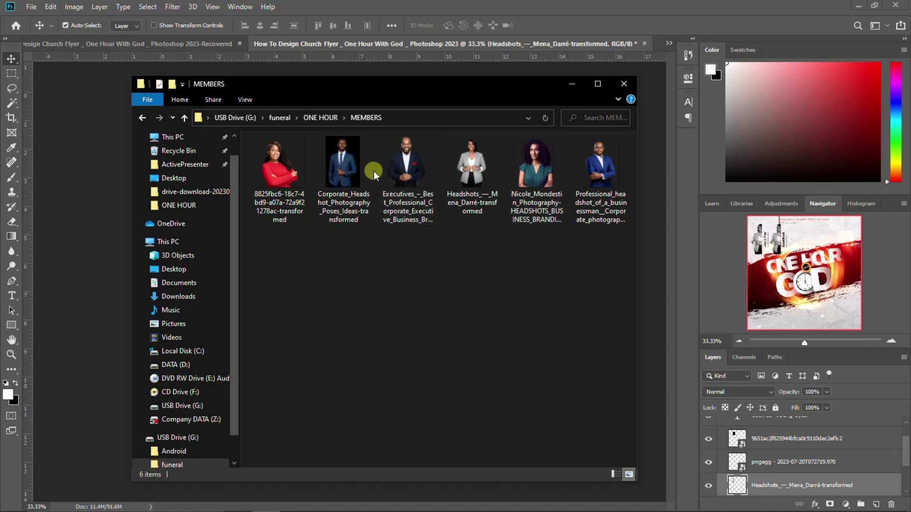
click(344, 170)
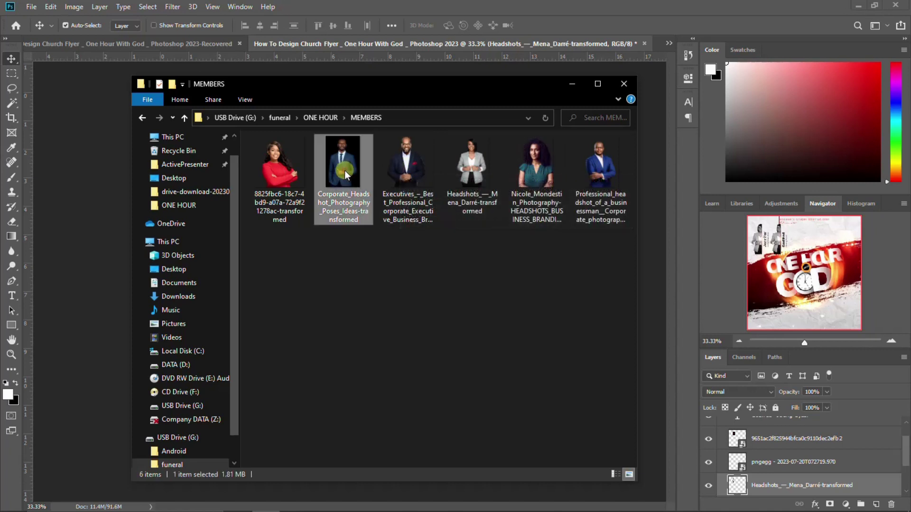
drag(344, 168, 105, 232)
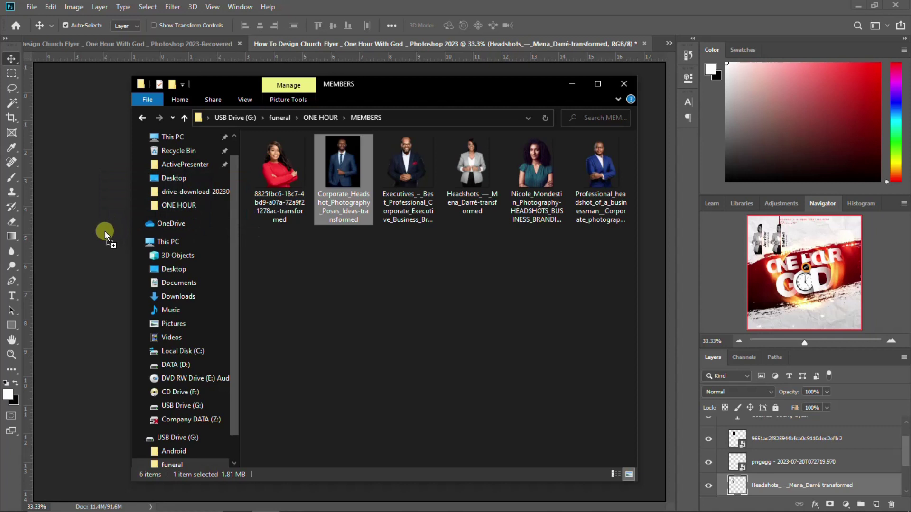
- Shrink the suited man's headshot to about a fifth and position it beside the first photo
drag(475, 92, 388, 224)
drag(334, 254, 270, 188)
drag(272, 166, 281, 165)
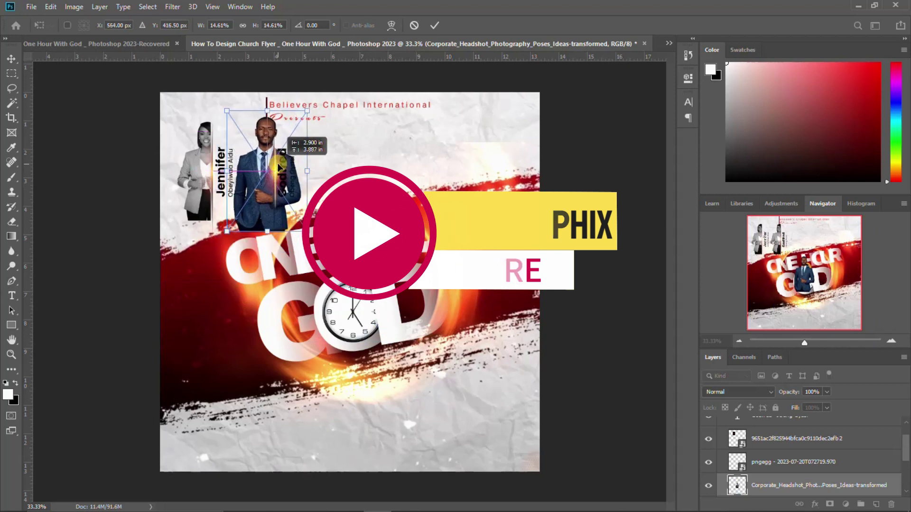
drag(310, 109, 305, 115)
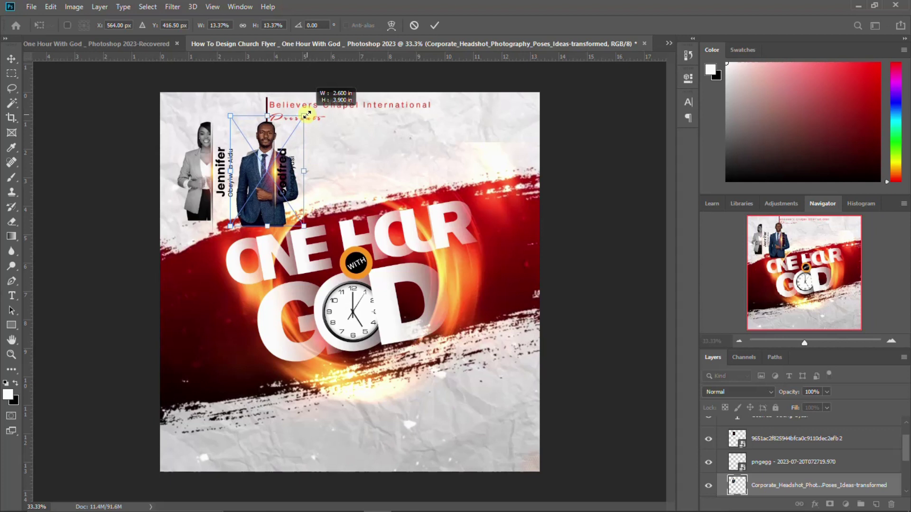
drag(266, 167, 265, 163)
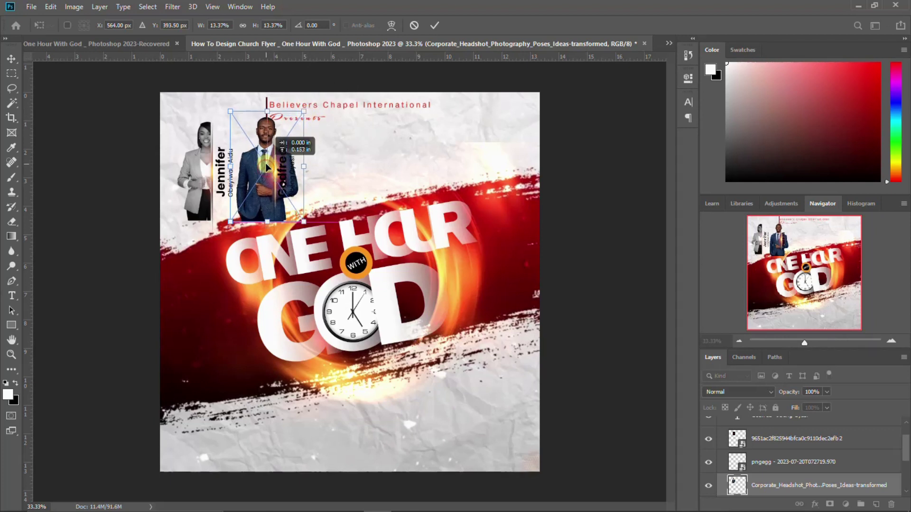
key(Return)
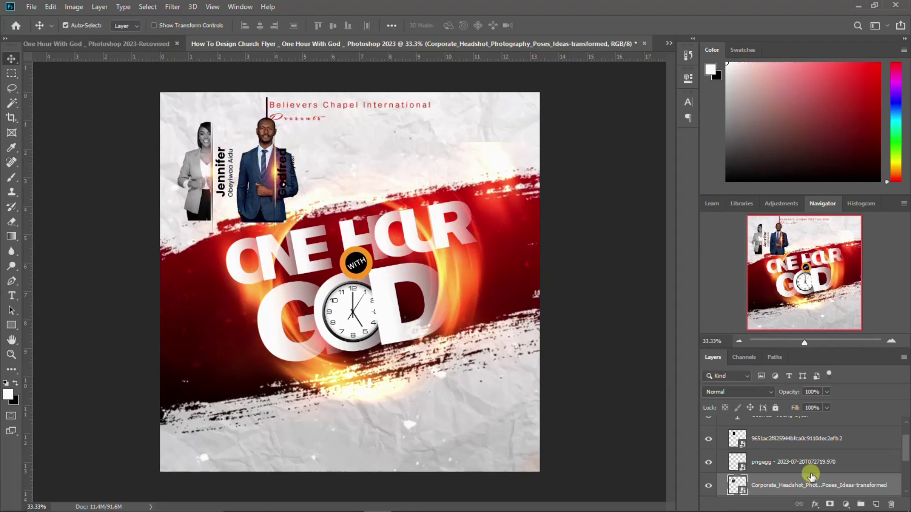
- Rasterize the man's headshot layer
scroll(812, 476, down, 1)
scroll(782, 492, up, 1)
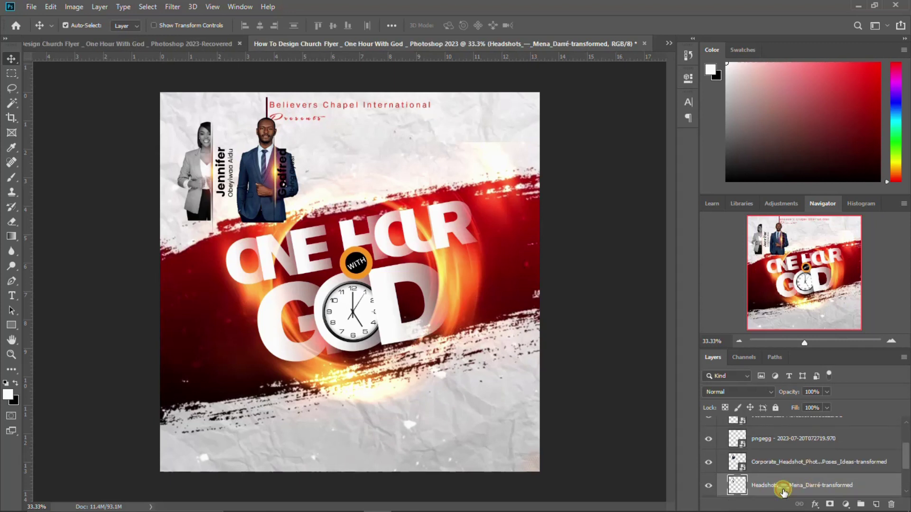
scroll(782, 489, down, 1)
right_click(776, 463)
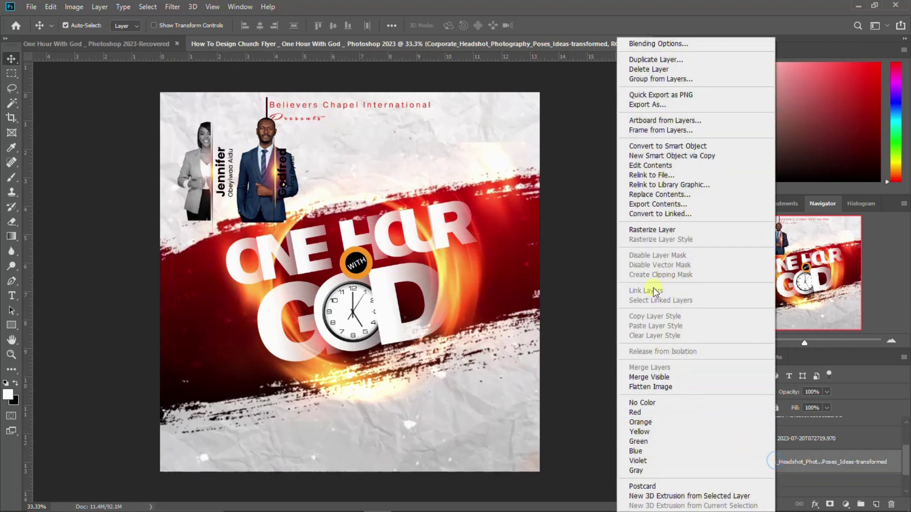
click(658, 227)
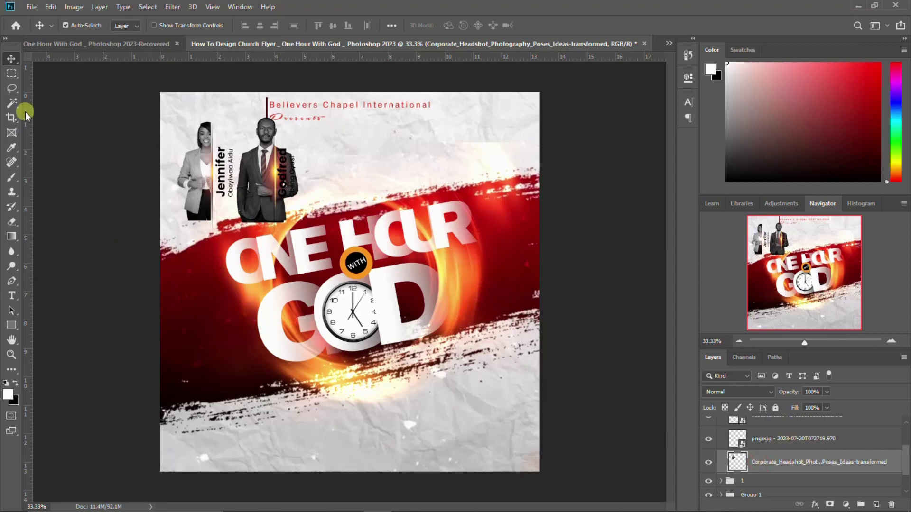
- Delete the strip of the man's photo that covers his vertical name text
click(12, 73)
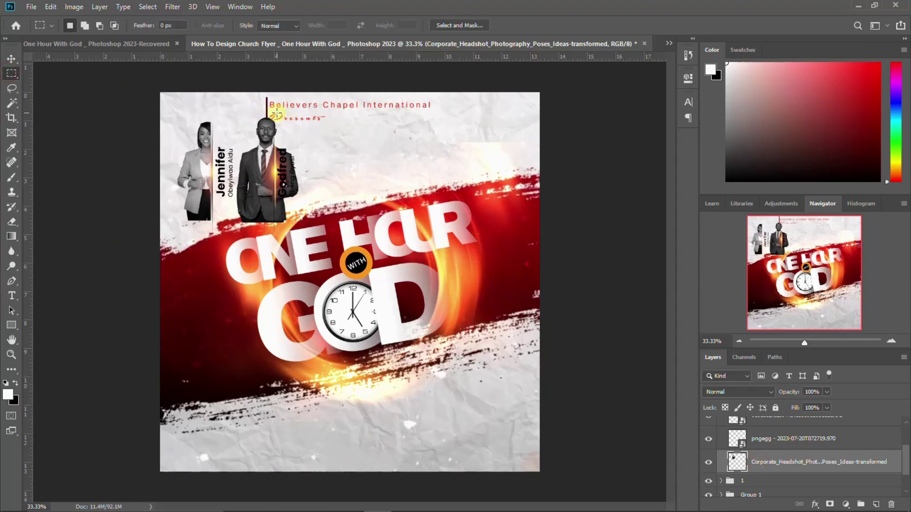
drag(274, 111, 312, 267)
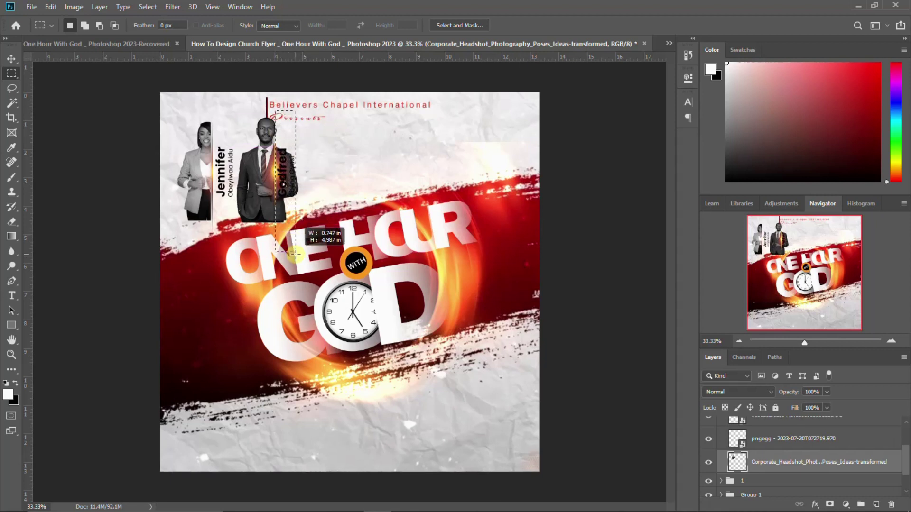
drag(299, 206, 299, 208)
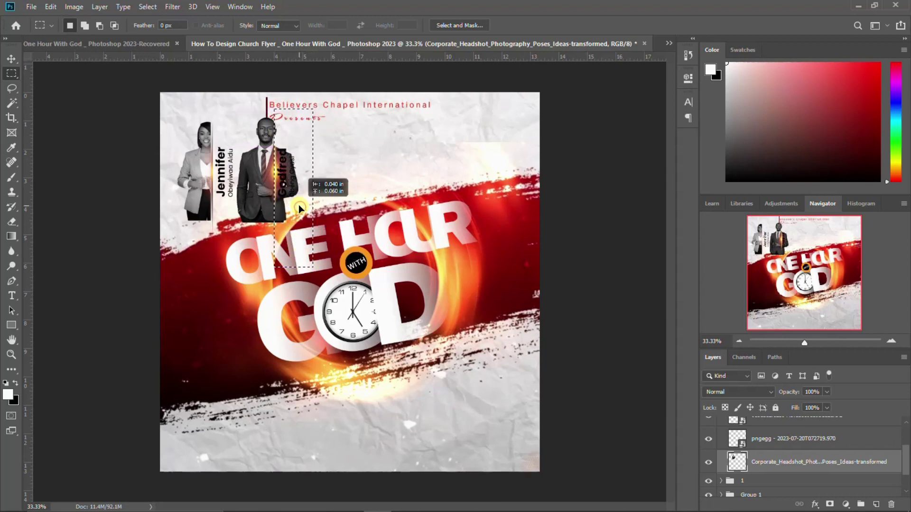
key(Delete)
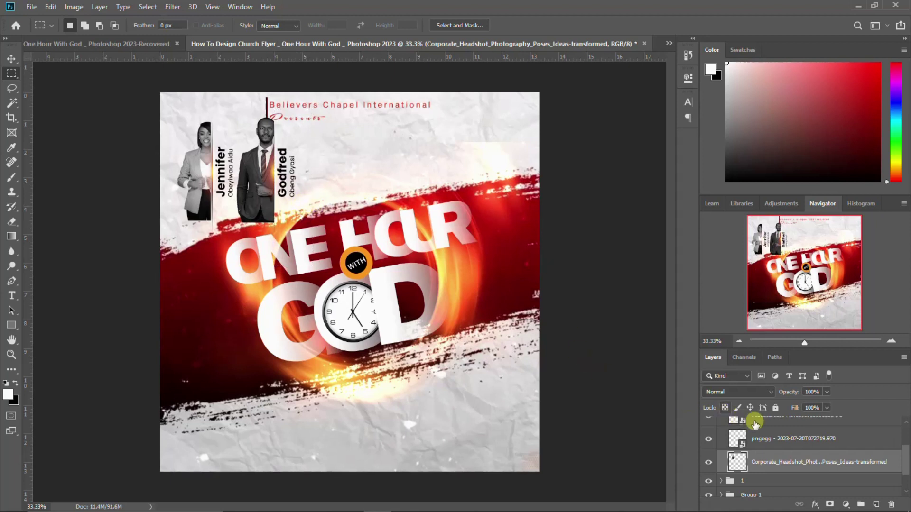
- Nudge the man's headshot slightly right and collapse group 2
scroll(764, 439, up, 1)
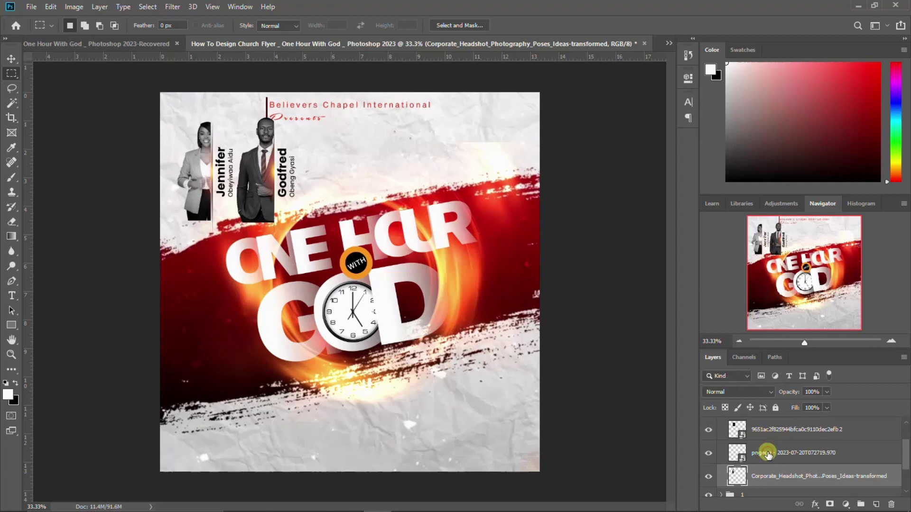
click(768, 455)
shift+click(756, 429)
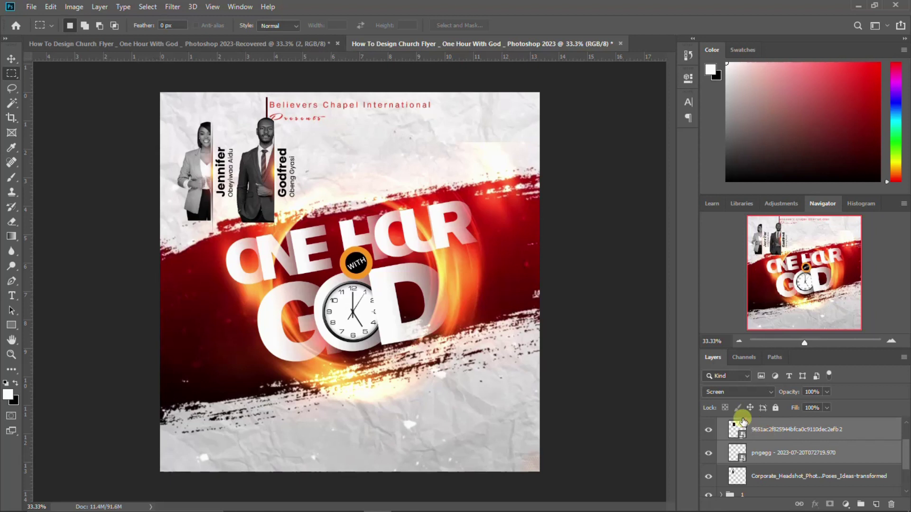
key(v)
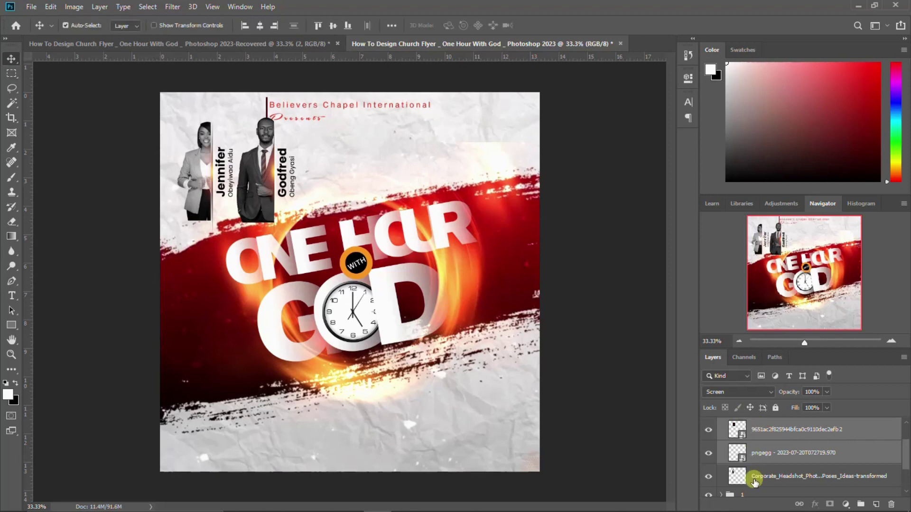
click(754, 478)
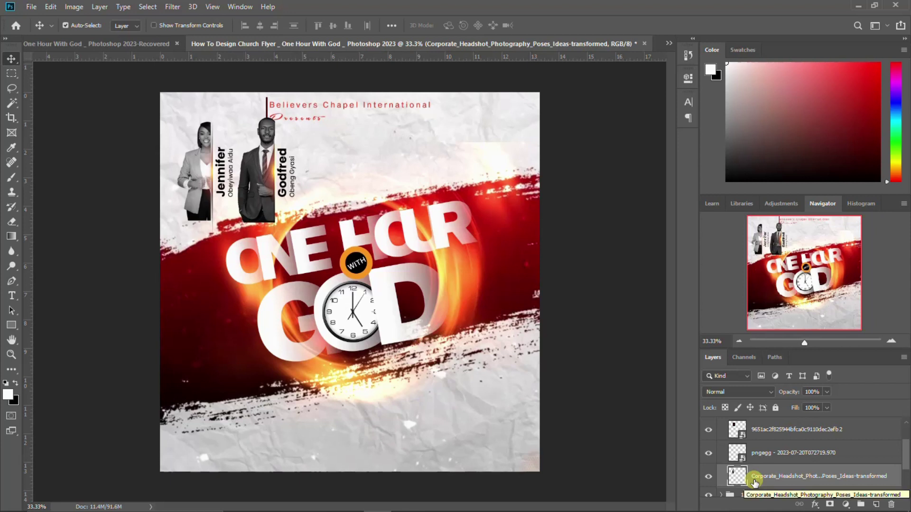
key(Left)
key(Left)
key(Left)
key(Left)
key(Right)
key(Right)
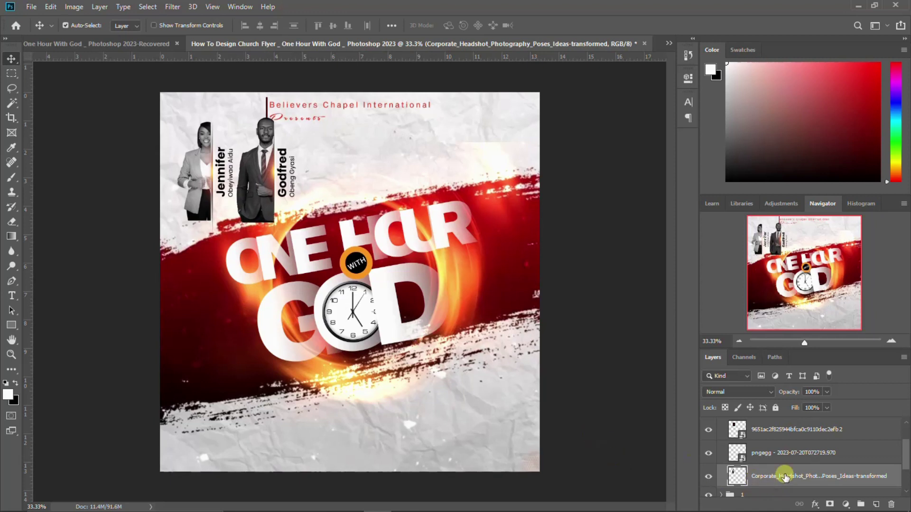
scroll(759, 470, up, 3)
click(726, 426)
- Duplicate group 2 to the right as group 3 and select its name text layer
double_click(748, 425)
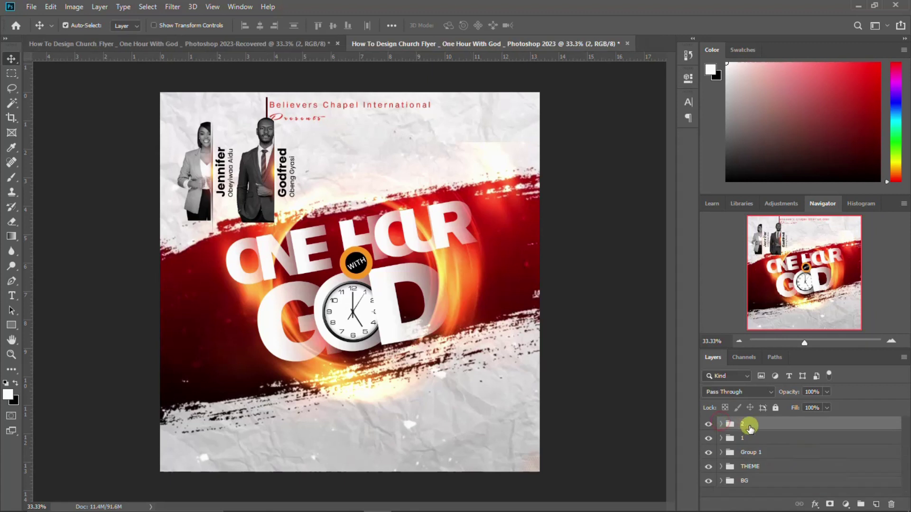
key(ctrl+j)
key(shift+Right)
key(shift+Right)
key(shift+Right)
key(shift+Right)
key(shift+Right)
key(shift+Right)
key(shift+Right)
key(shift+Right)
key(shift+Right)
key(shift+Right)
key(shift+Right)
key(shift+Right)
key(shift+Right)
key(shift+Right)
key(shift+Right)
key(shift+Right)
key(shift+Right)
key(shift+Right)
key(shift+Right)
key(shift+Right)
key(shift+Right)
key(shift+Right)
key(shift+Right)
key(shift+Right)
key(shift+Right)
key(shift+Right)
key(shift+Right)
key(shift+Right)
key(shift+Right)
key(shift+Right)
key(shift+Right)
key(shift+Right)
key(shift+Right)
key(shift+Right)
key(shift+Right)
key(shift+Right)
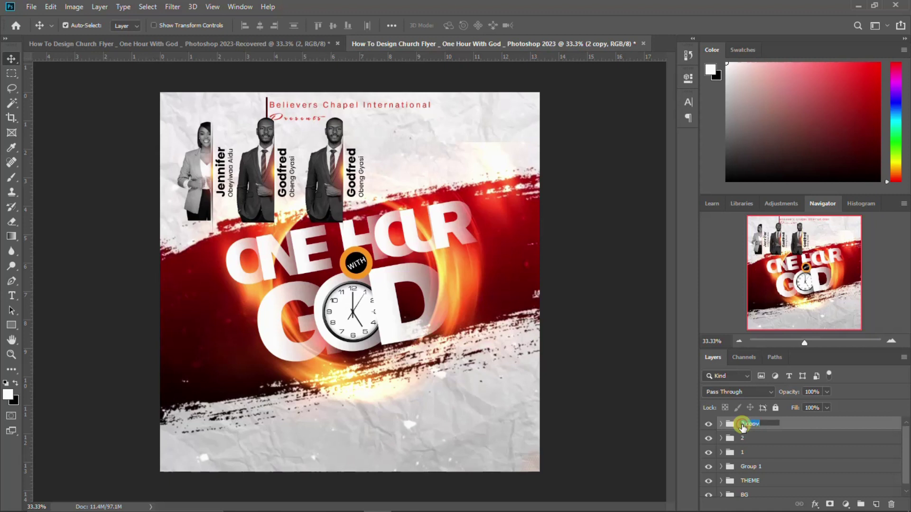
text(3)
key(Return)
click(721, 424)
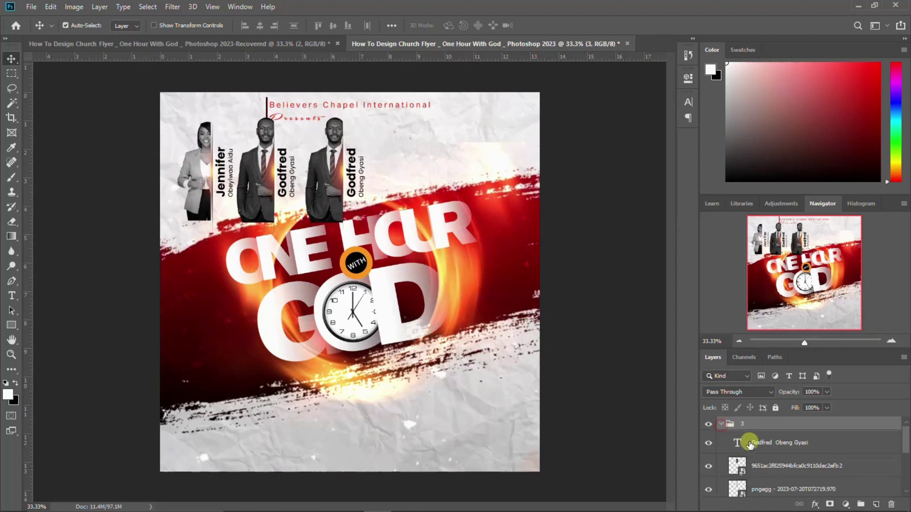
click(769, 444)
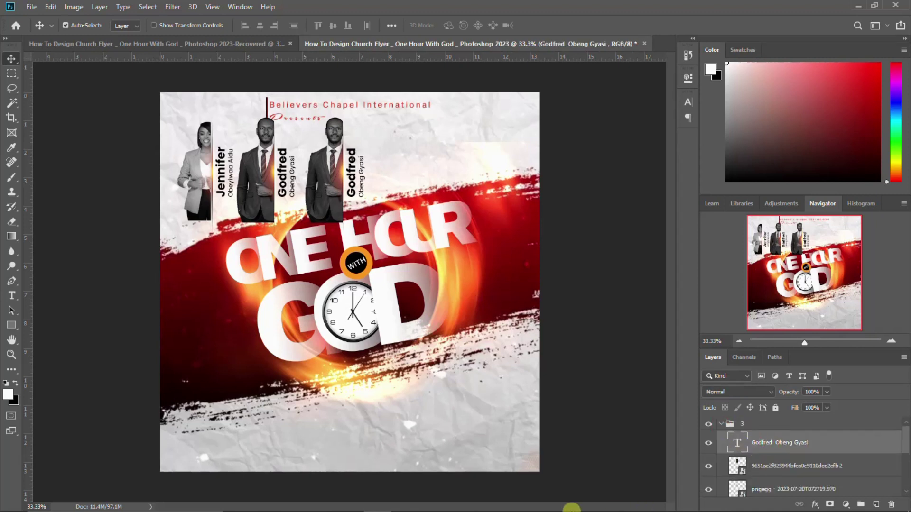
- Change the third card's first name to the third member's first name from Word
click(517, 500)
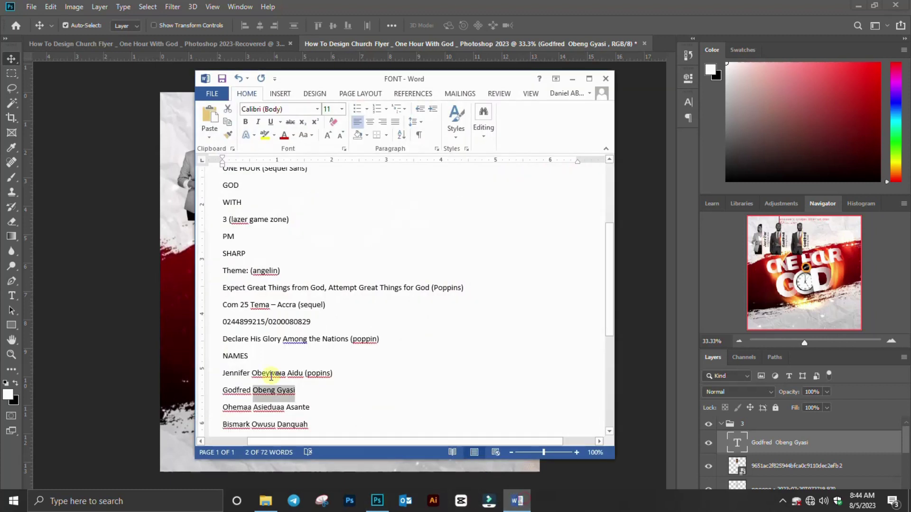
double_click(243, 407)
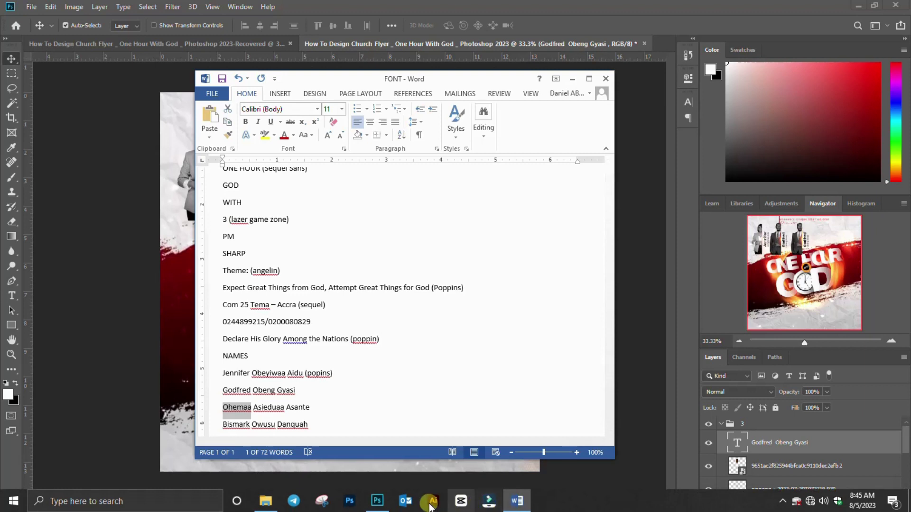
click(375, 499)
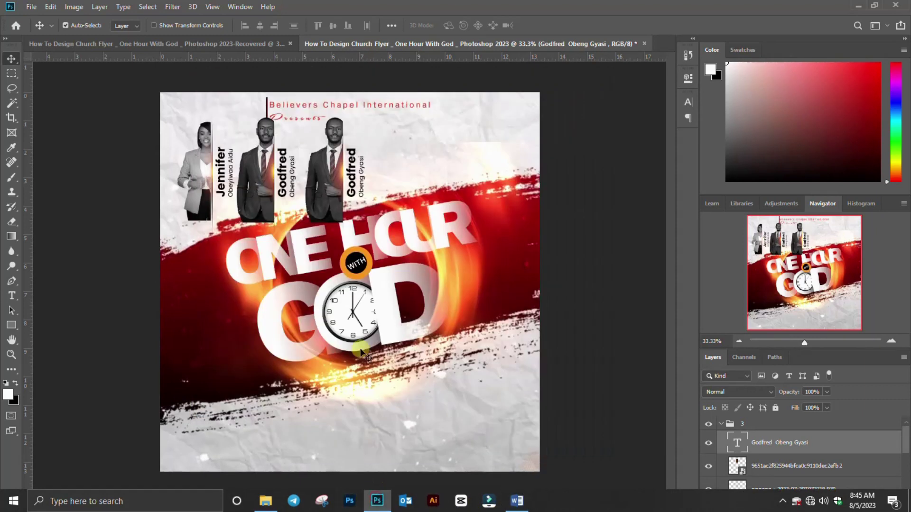
double_click(354, 164)
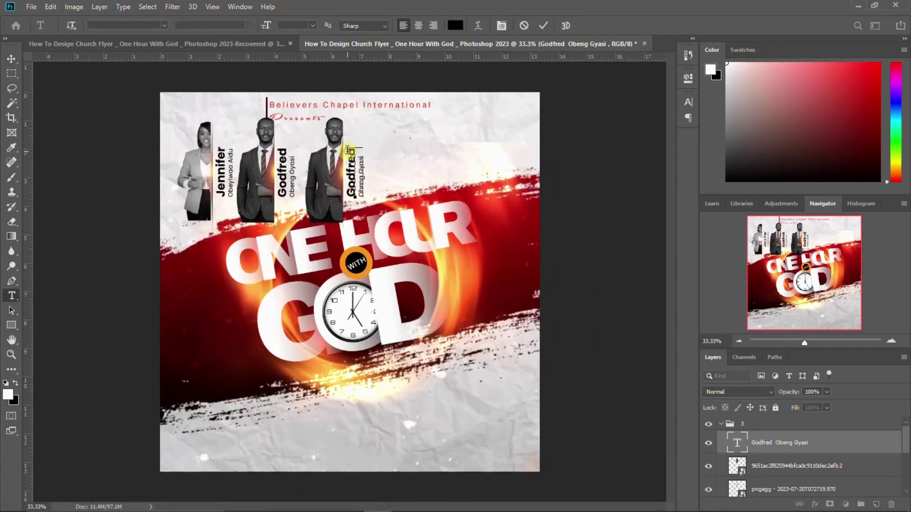
drag(351, 177, 347, 194)
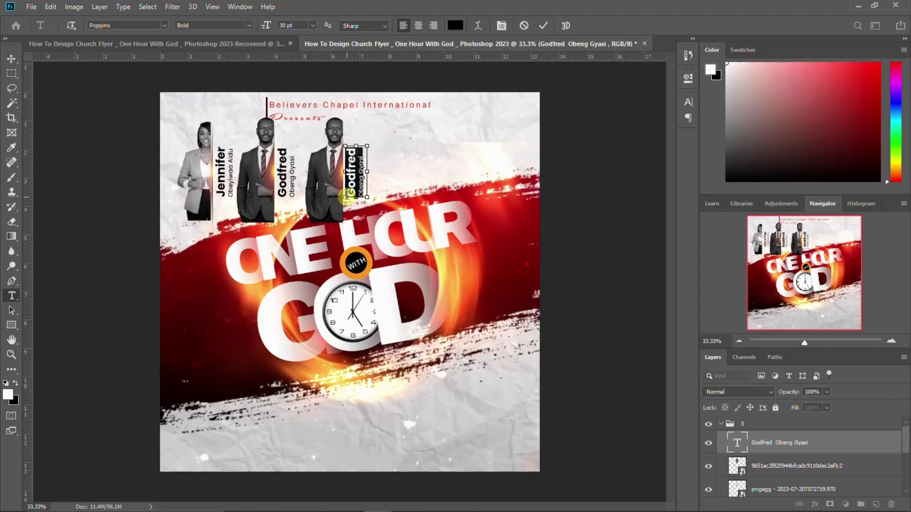
text(Ohemaa)
key(ctrl+Return)
key(v)
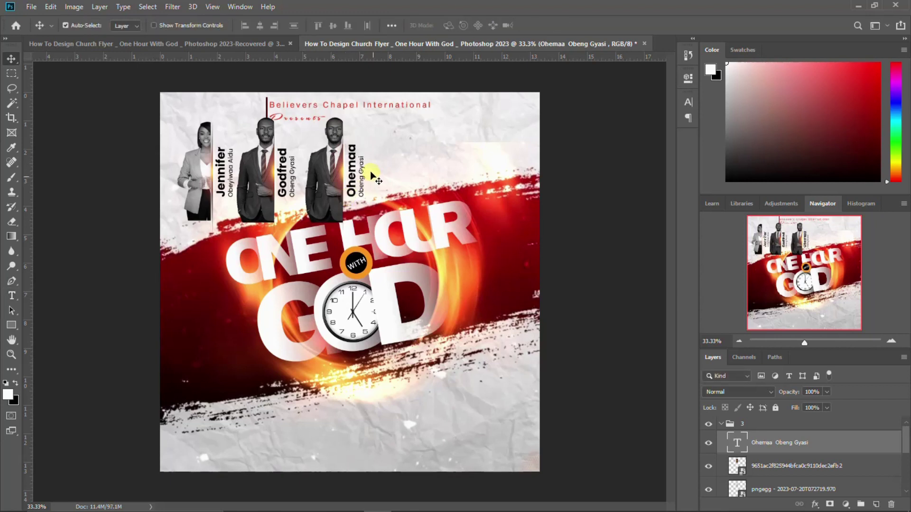
- Paste the third member's correct surname from Word over the old surname line
double_click(360, 164)
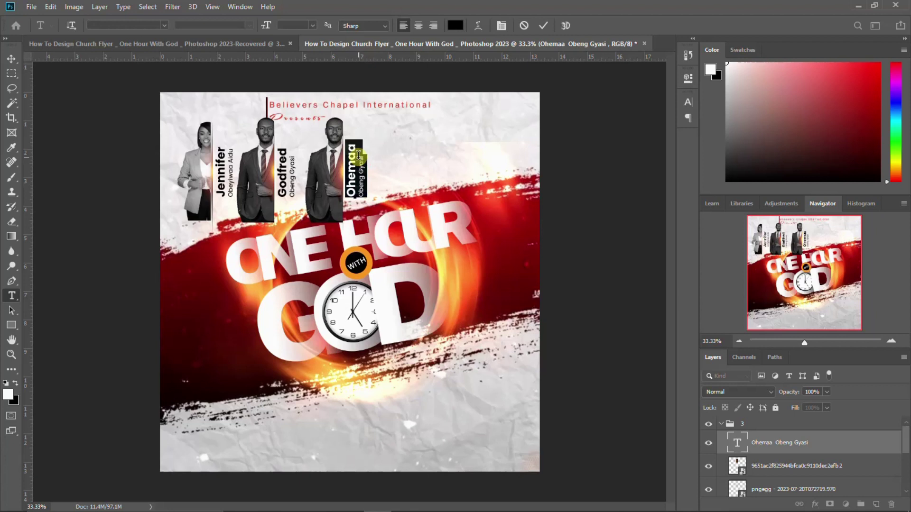
drag(358, 154, 363, 215)
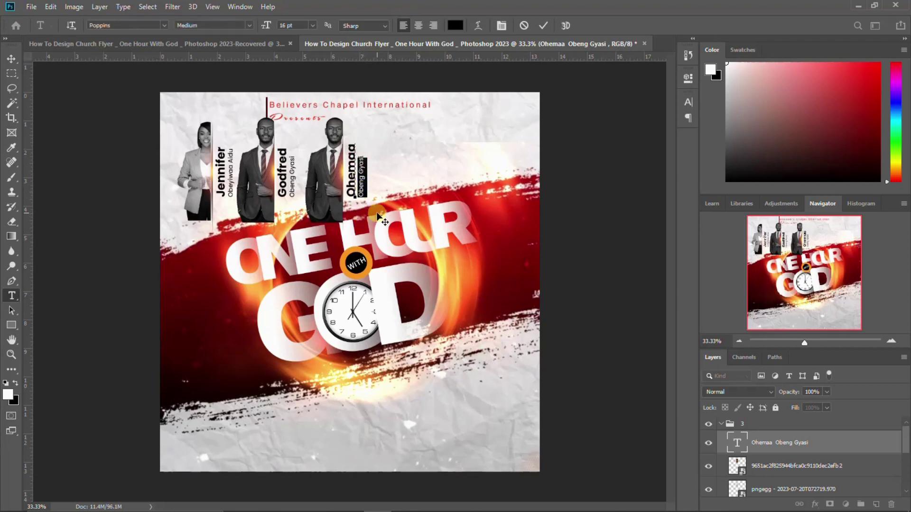
mouse_move(475, 507)
click(516, 500)
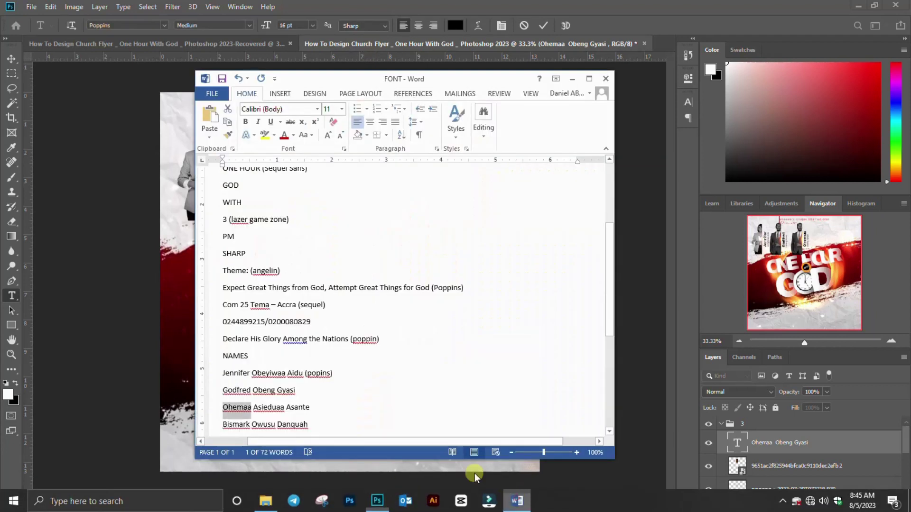
drag(253, 407, 316, 408)
key(ctrl+c)
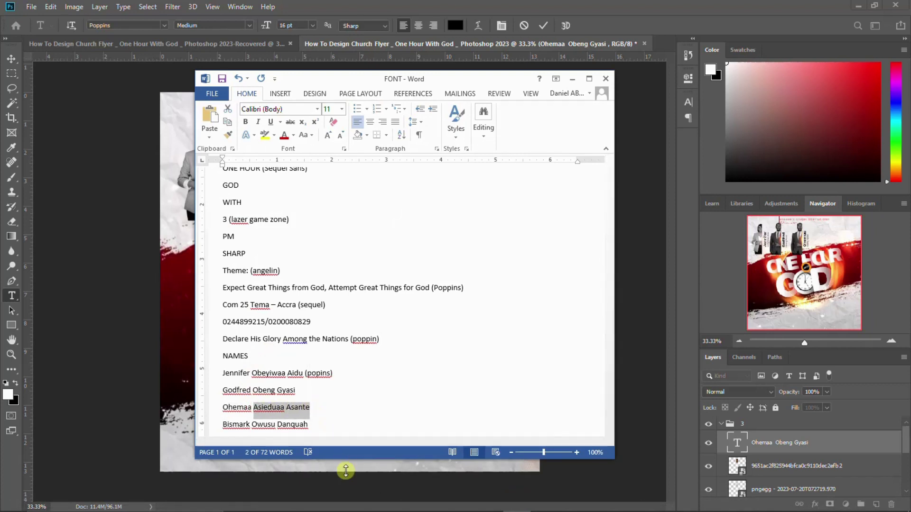
click(377, 500)
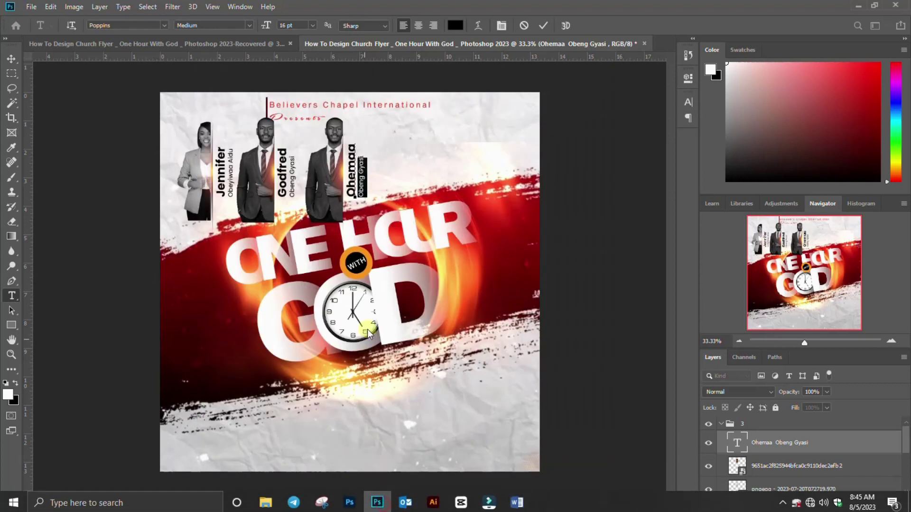
key(ctrl+v)
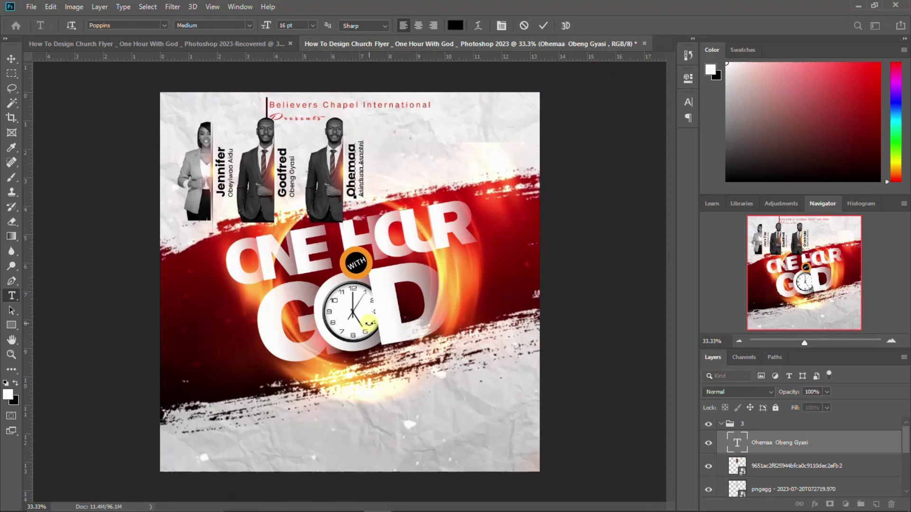
key(Escape)
key(v)
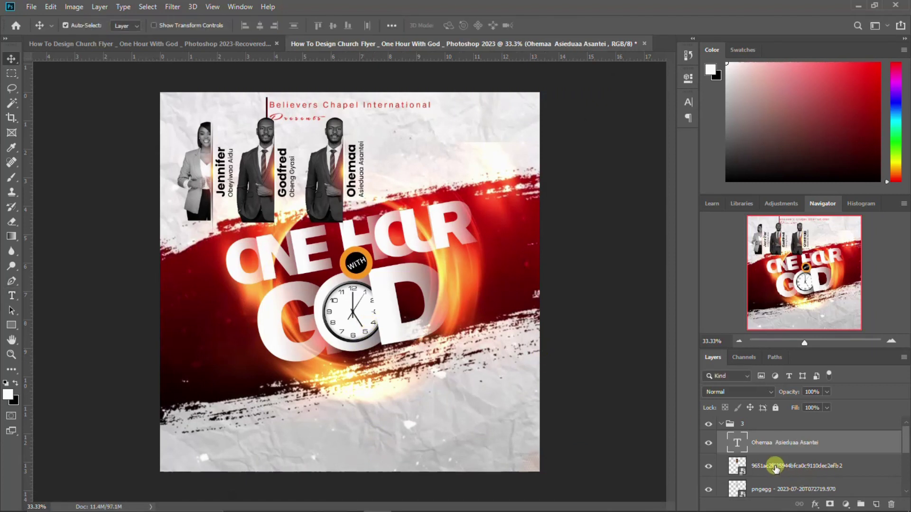
click(773, 466)
scroll(774, 475, down, 1)
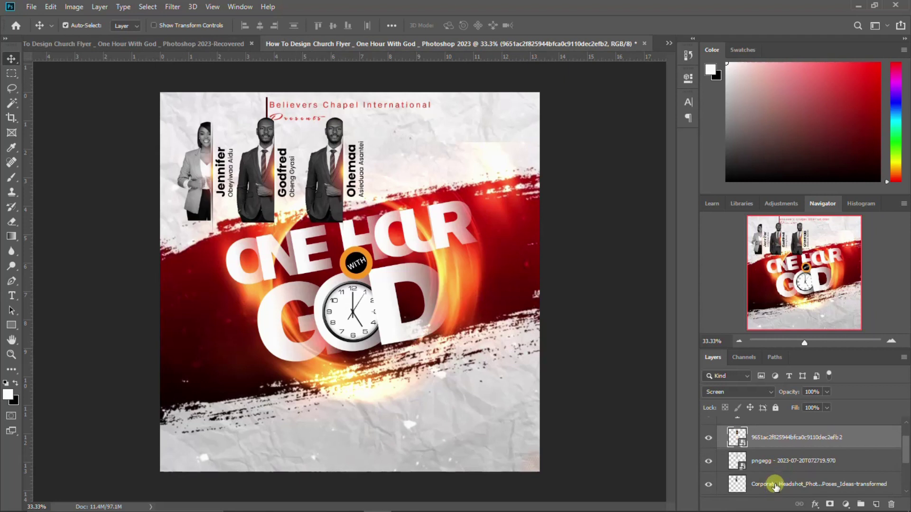
- Drag the curly-haired woman's headshot from the member photos folder onto the flyer
click(774, 482)
mouse_move(473, 507)
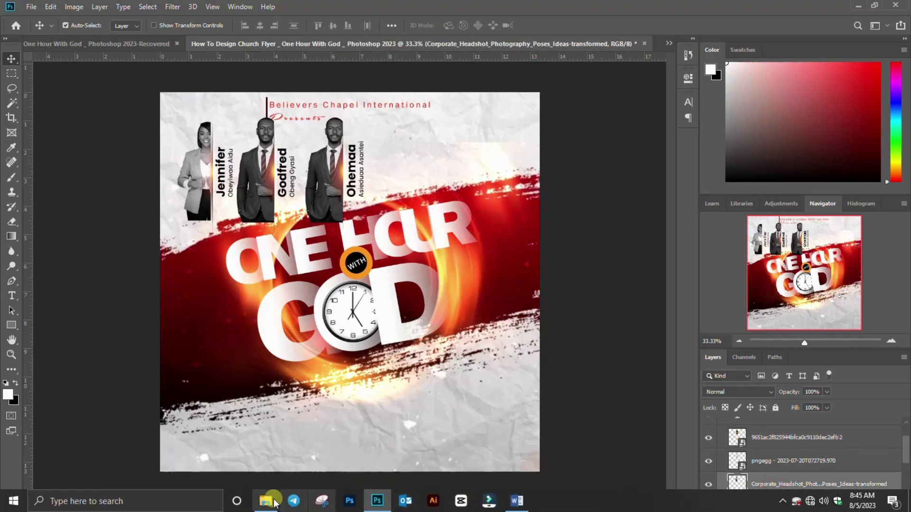
click(266, 501)
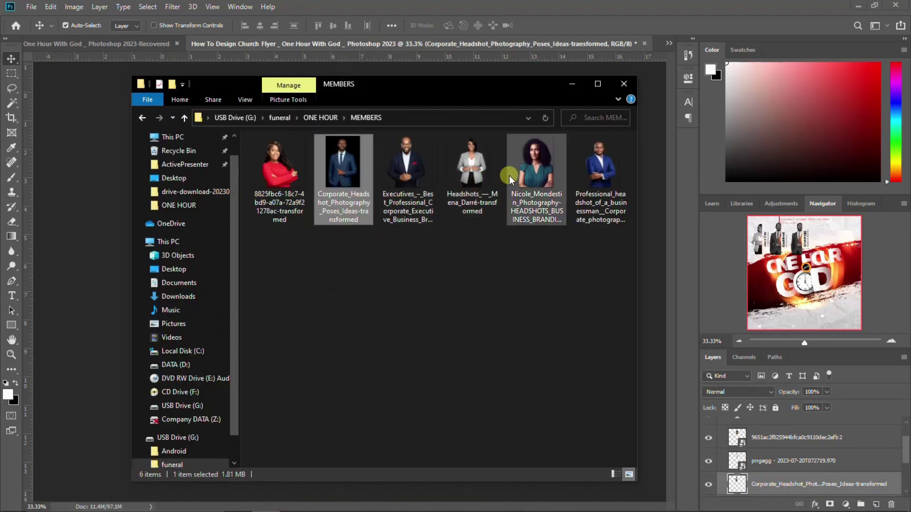
click(528, 173)
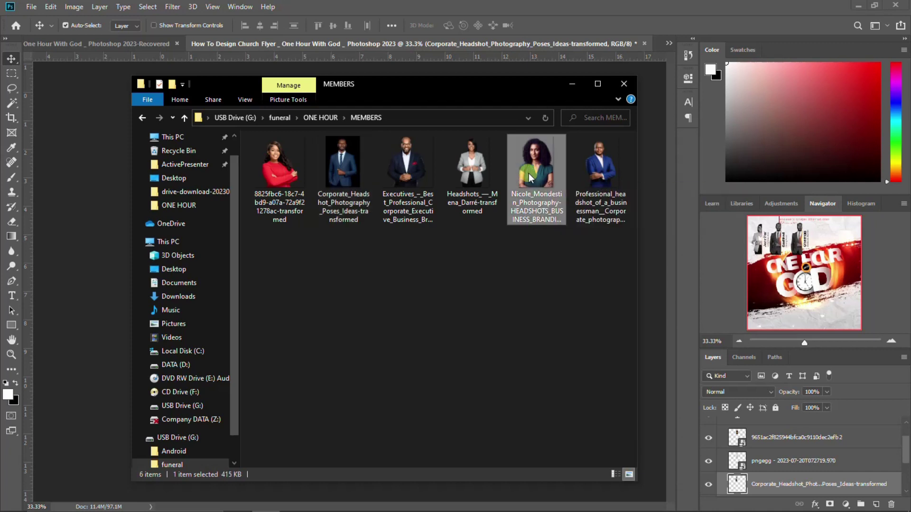
mouse_move(537, 169)
mouse_down()
mouse_move(154, 306)
mouse_move(127, 299)
mouse_up()
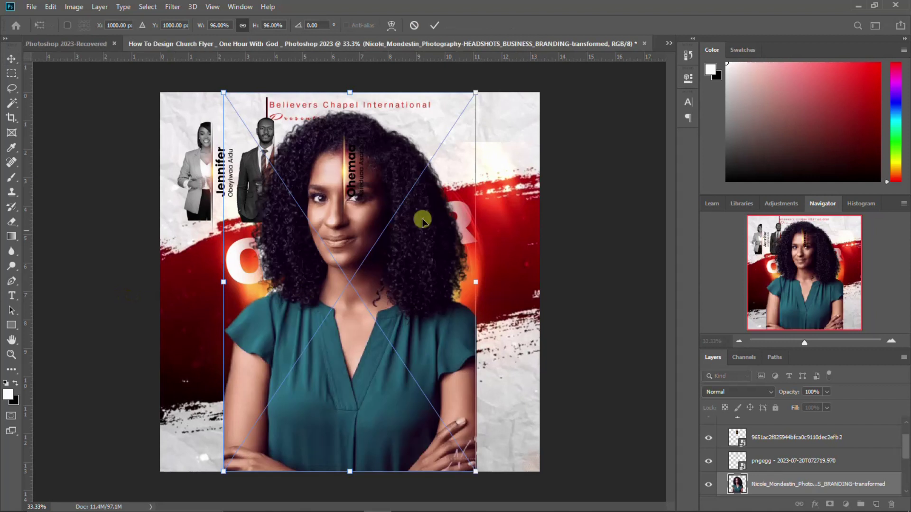
- Scale the headshot to about 25% and set it in the third member slot
drag(475, 93, 395, 249)
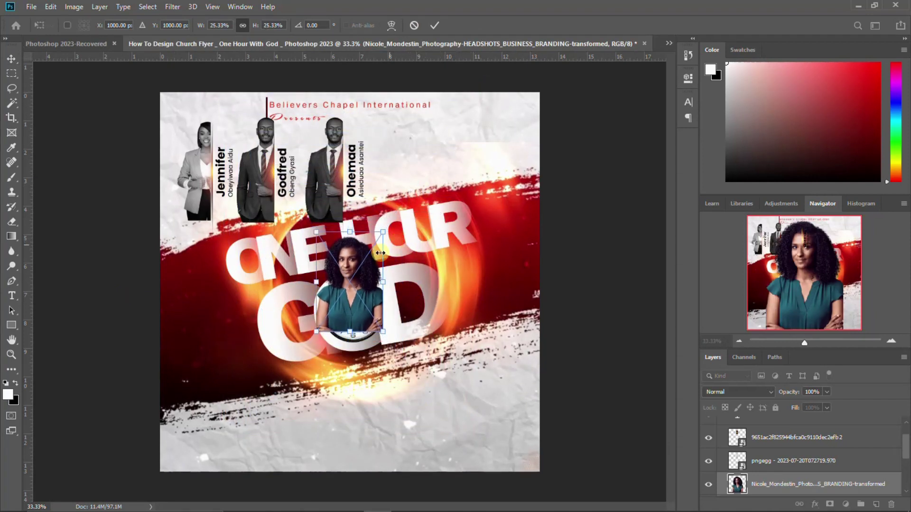
drag(340, 309, 327, 192)
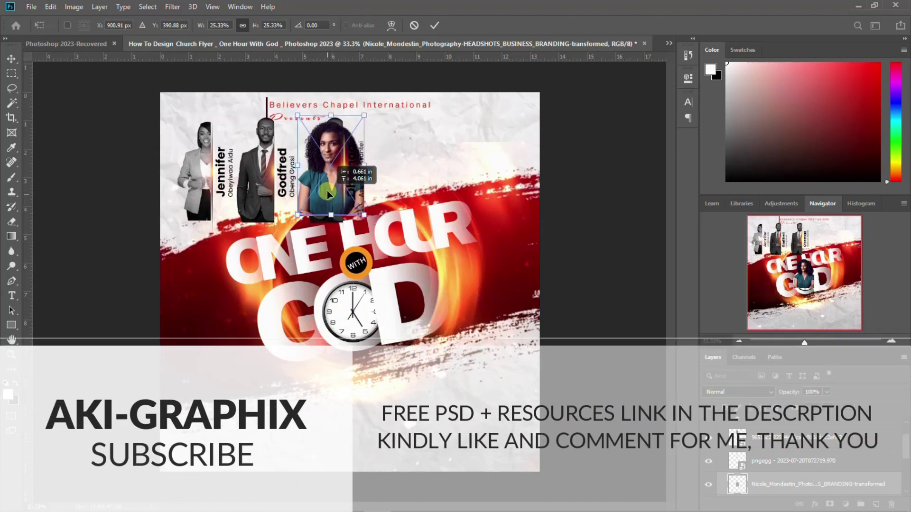
key(Return)
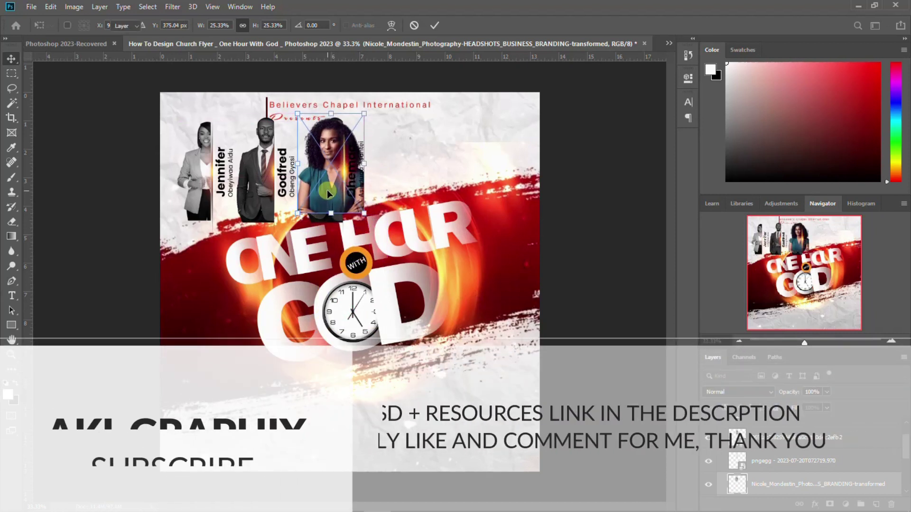
scroll(777, 484, down, 1)
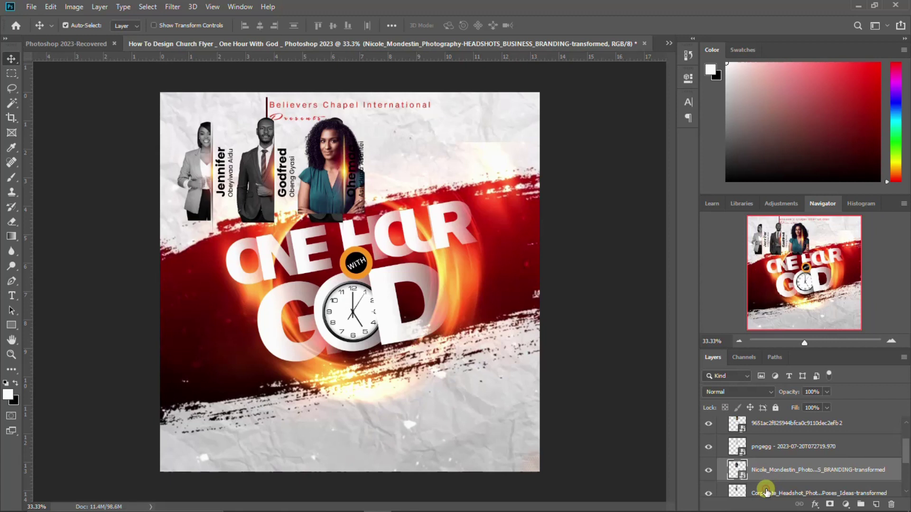
- Delete the old Corporate_Headshot layer and rasterize the new photo layer
click(766, 491)
key(Delete)
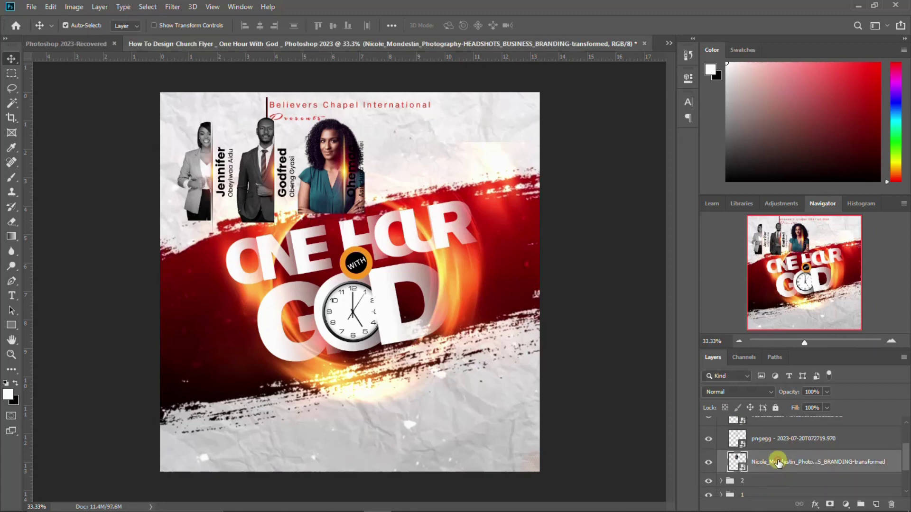
right_click(778, 462)
click(672, 231)
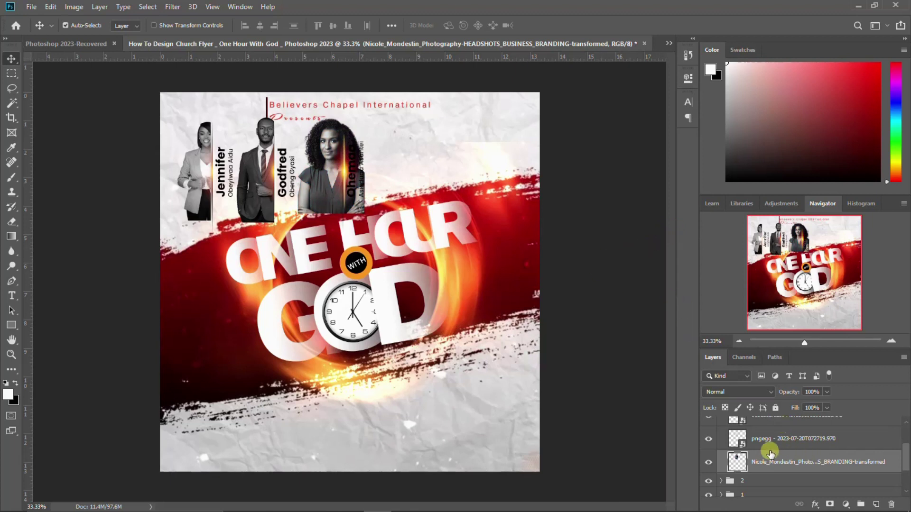
- Cut a rectangular strip from the photo so the third member's name shows
scroll(761, 449, up, 1)
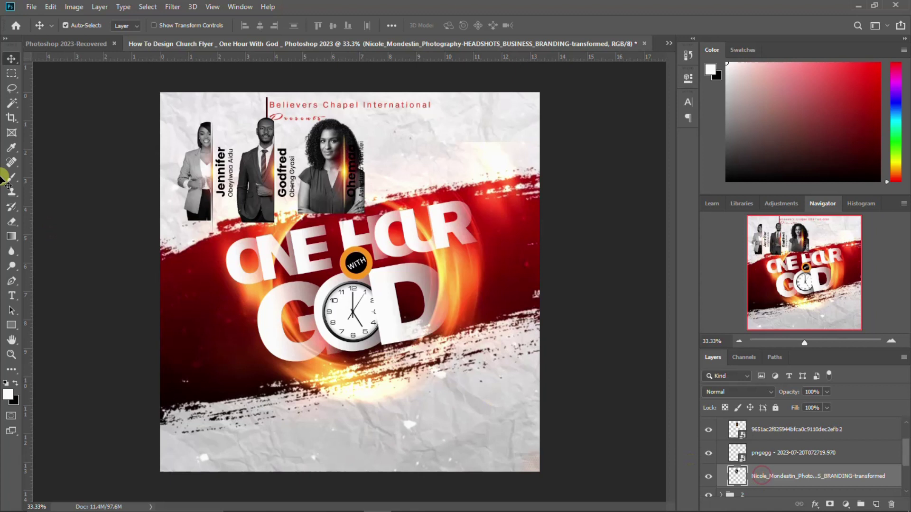
click(12, 74)
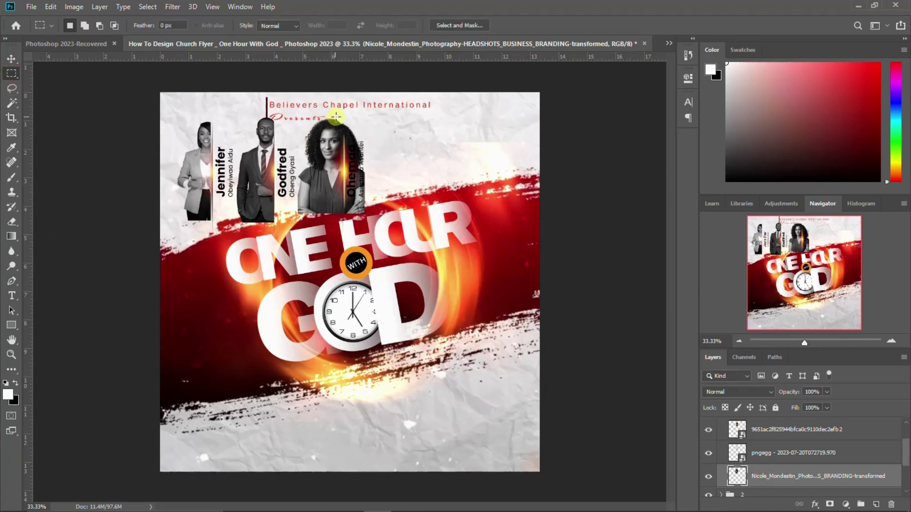
drag(344, 111, 375, 258)
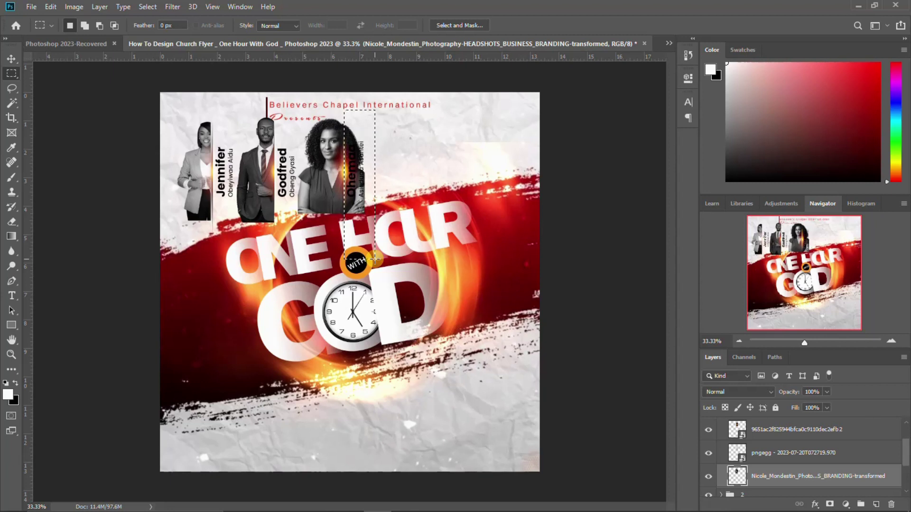
key(Delete)
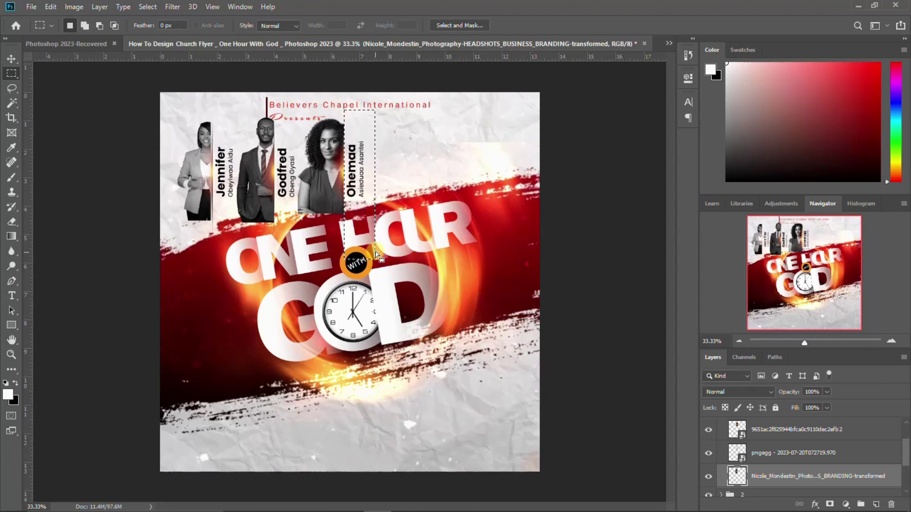
click(377, 251)
scroll(818, 459, up, 2)
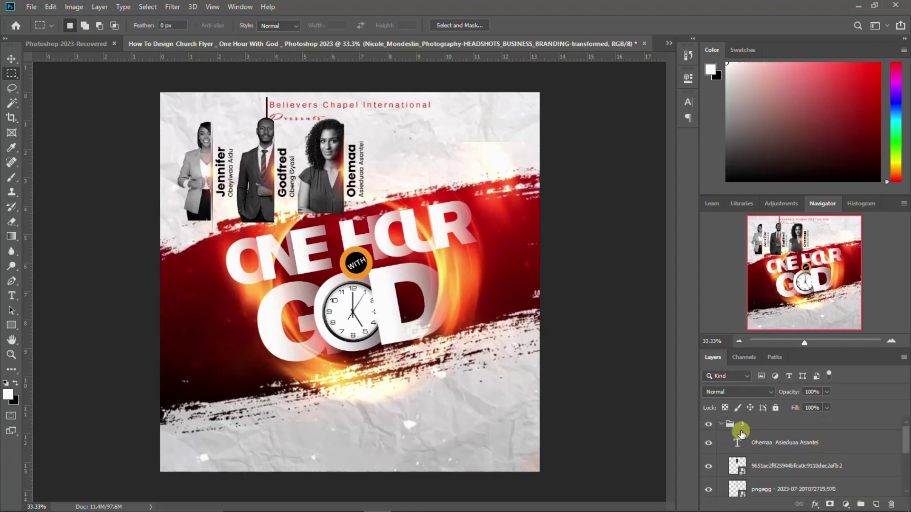
click(722, 425)
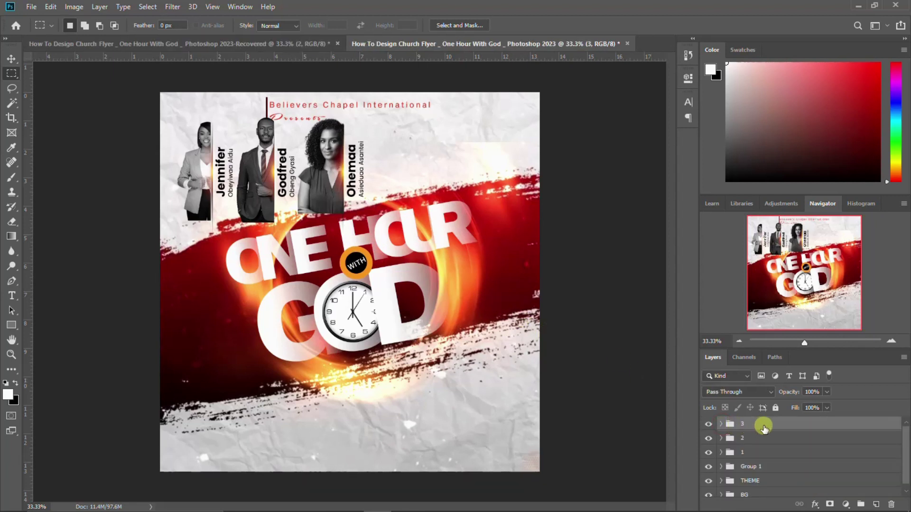
- Duplicate the third member's group as group 4 and shift it right
key(ctrl+j)
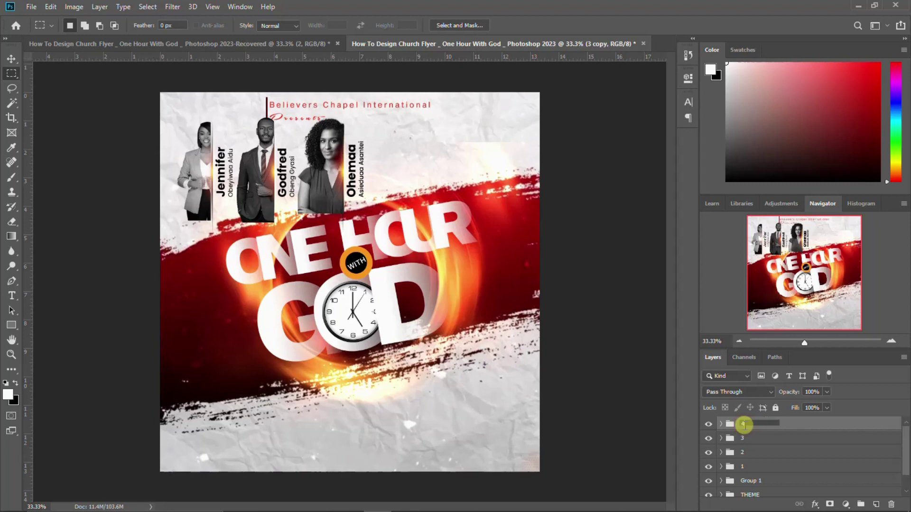
key(Return)
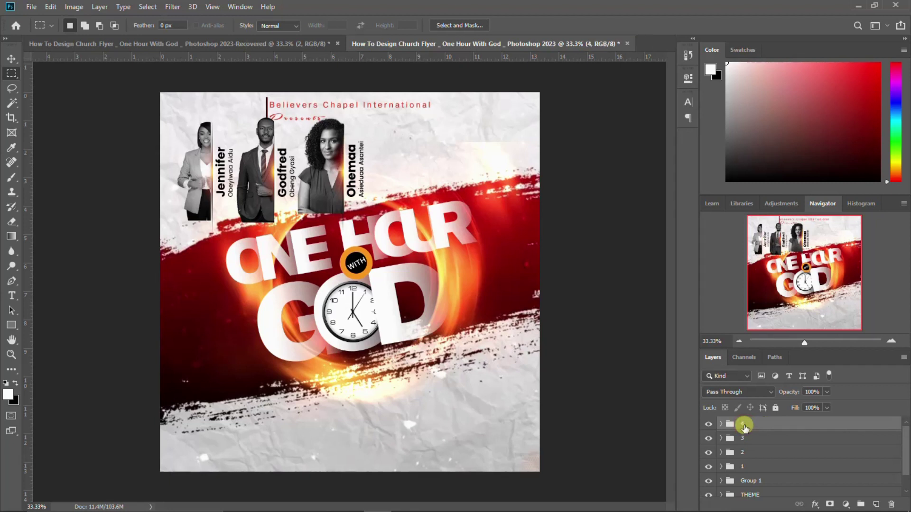
key(v)
key(shift+Right)
key(shift+Right)
key(shift+Right)
key(shift+Right)
key(shift+Right)
key(shift+Right)
key(shift+Right)
key(shift+Right)
key(shift+Right)
key(shift+Right)
key(shift+Right)
key(shift+Right)
key(shift+Right)
key(shift+Right)
key(shift+Right)
key(shift+Right)
key(shift+Right)
key(shift+Right)
key(shift+Right)
key(shift+Right)
key(shift+Right)
key(shift+Right)
key(shift+Right)
key(shift+Right)
key(shift+Right)
key(shift+Right)
key(shift+Right)
key(shift+Right)
key(shift+Right)
key(shift+Right)
key(shift+Right)
key(shift+Right)
key(shift+Right)
key(shift+Right)
key(shift+Right)
key(shift+Right)
key(shift+Right)
key(shift+Right)
key(shift+Right)
key(shift+Right)
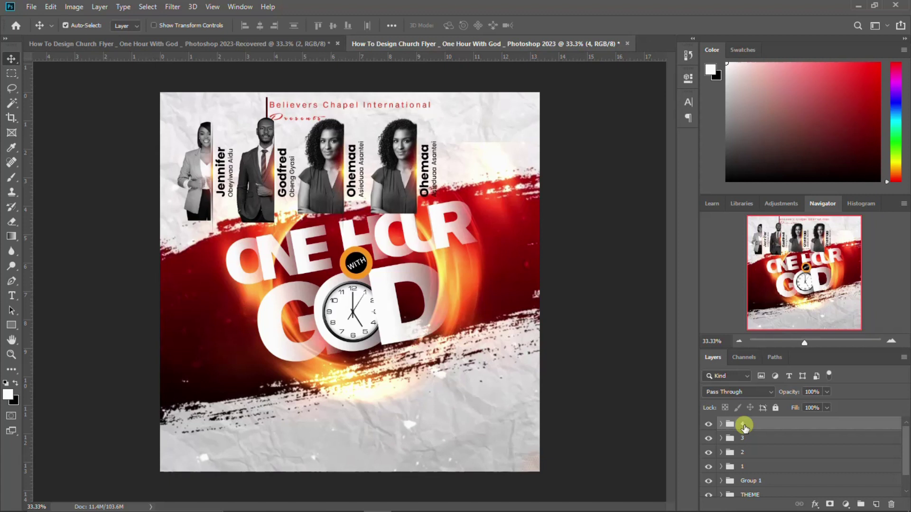
- Expand group 4, select its name text layer, and bring up the Word names list
click(720, 424)
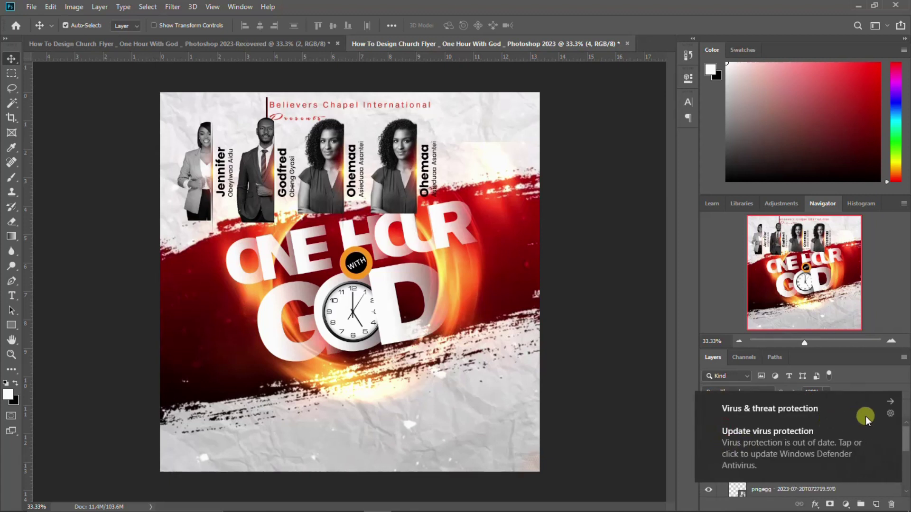
click(891, 402)
click(754, 443)
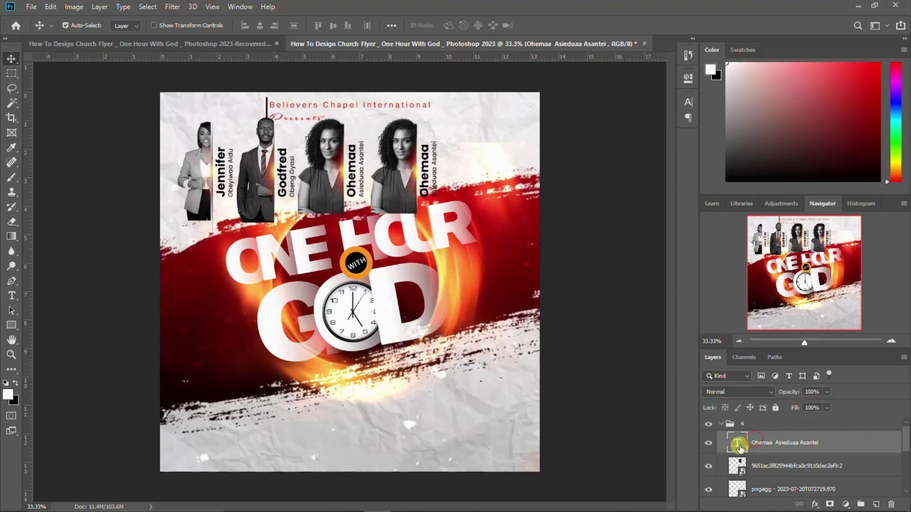
click(517, 501)
- Replace the rightmost caption's first line with the fourth member's first name from the list
drag(253, 407, 310, 407)
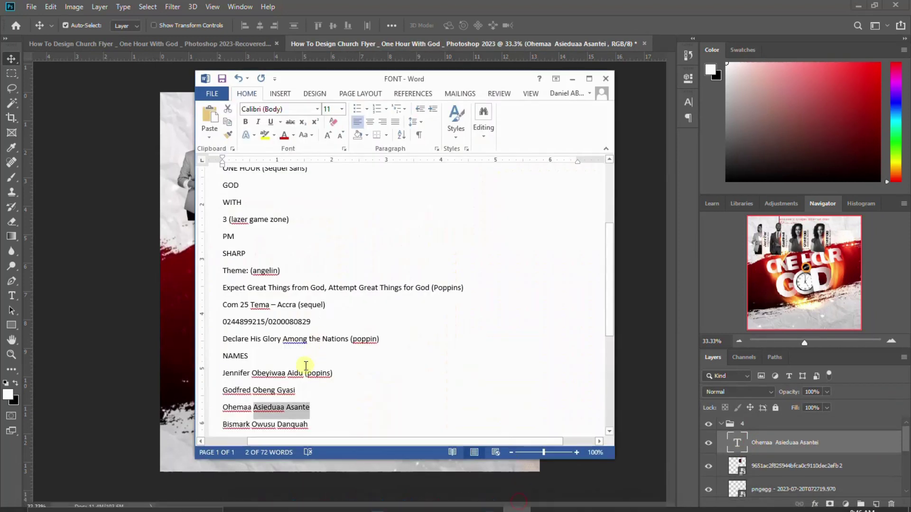
scroll(311, 394, down, 1)
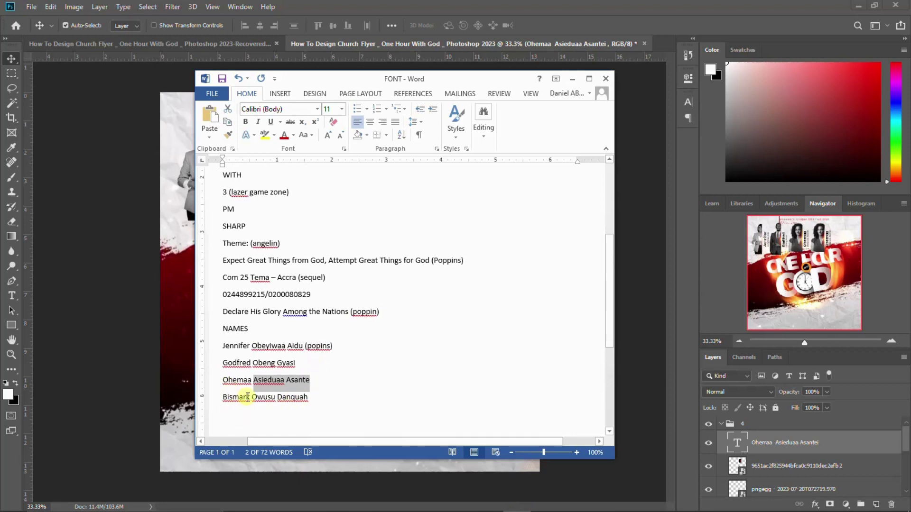
double_click(250, 398)
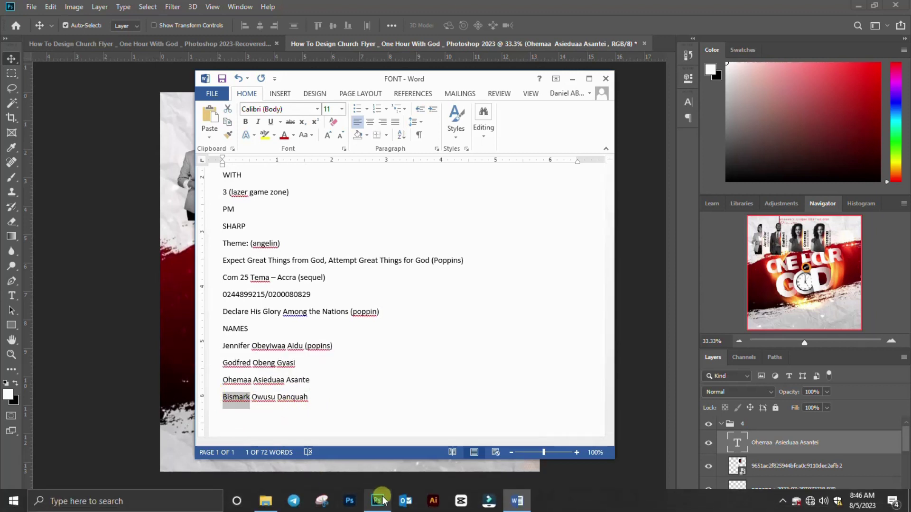
click(377, 505)
double_click(426, 179)
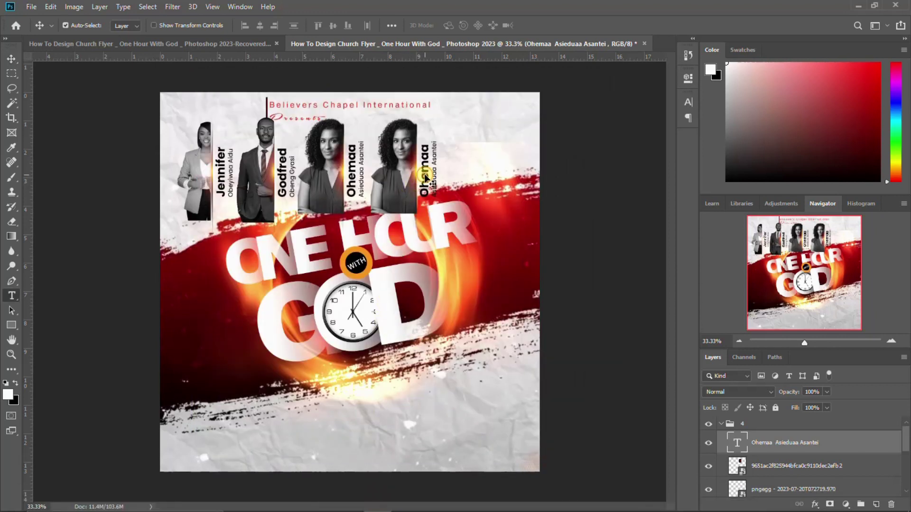
drag(418, 148, 418, 201)
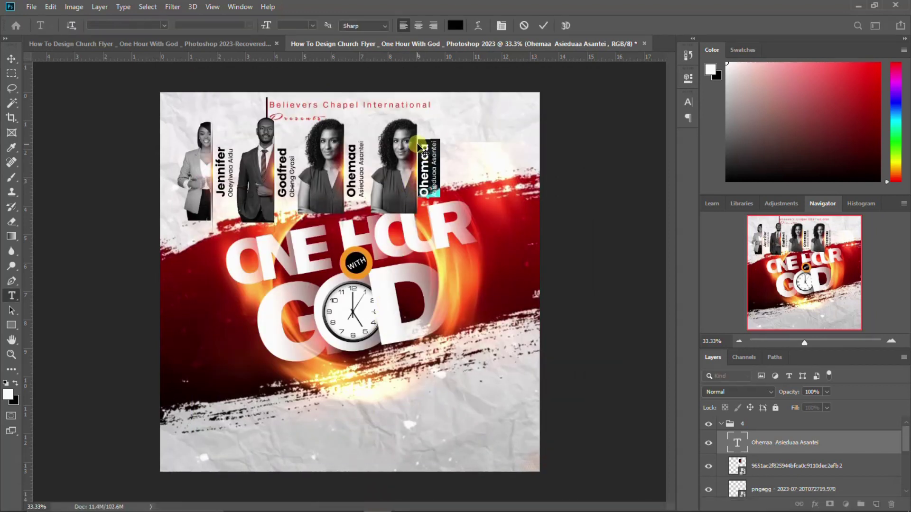
text(Bismark)
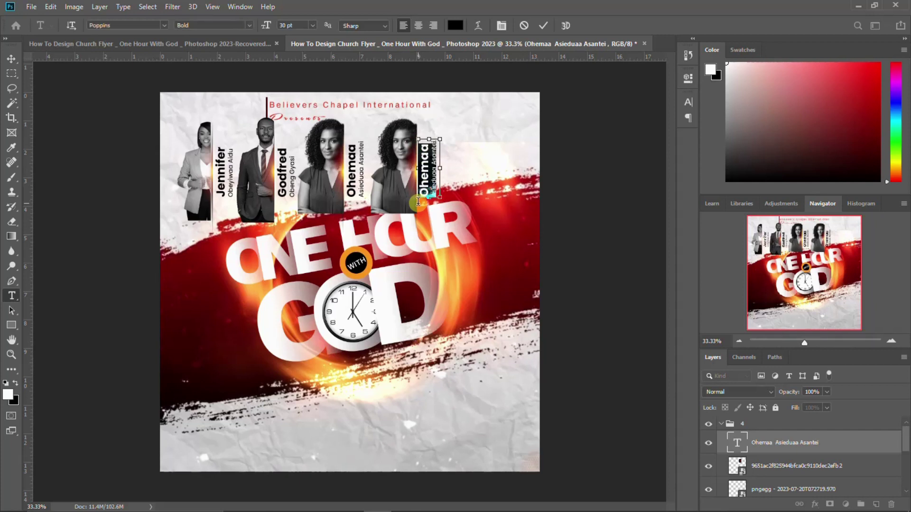
key(ctrl+Return)
key(v)
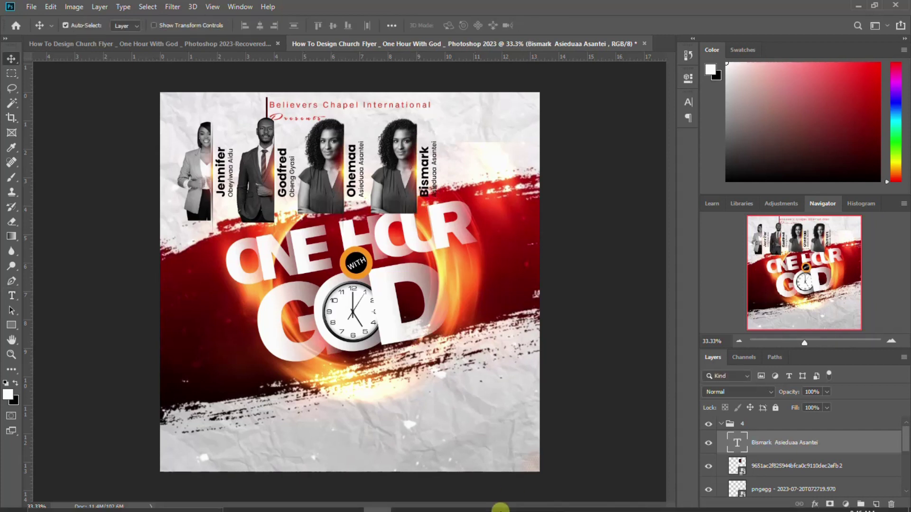
- Replace the caption's second line with the fourth member's surname from the list
click(517, 501)
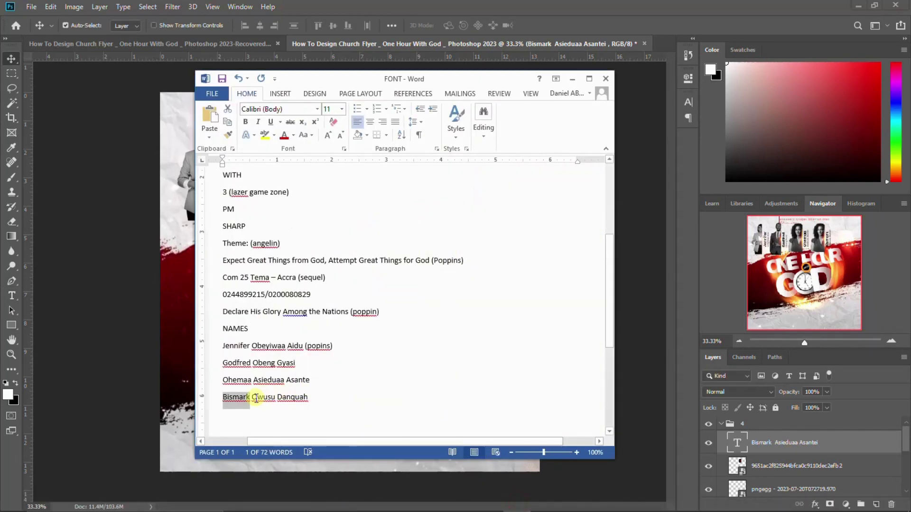
drag(252, 398, 313, 395)
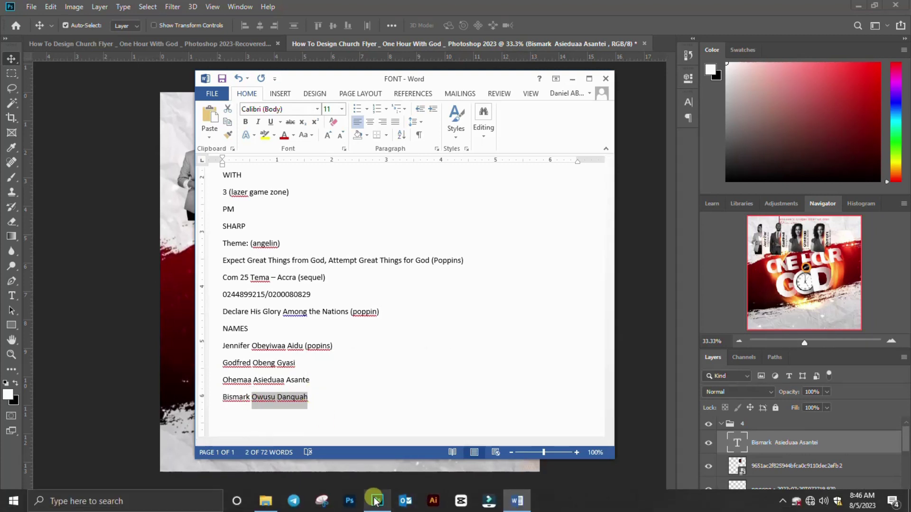
click(377, 505)
double_click(433, 149)
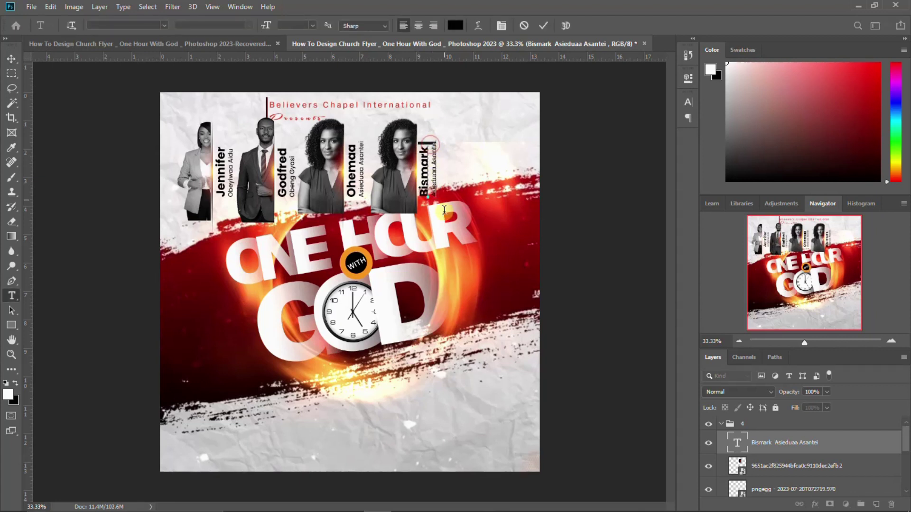
drag(430, 142, 437, 205)
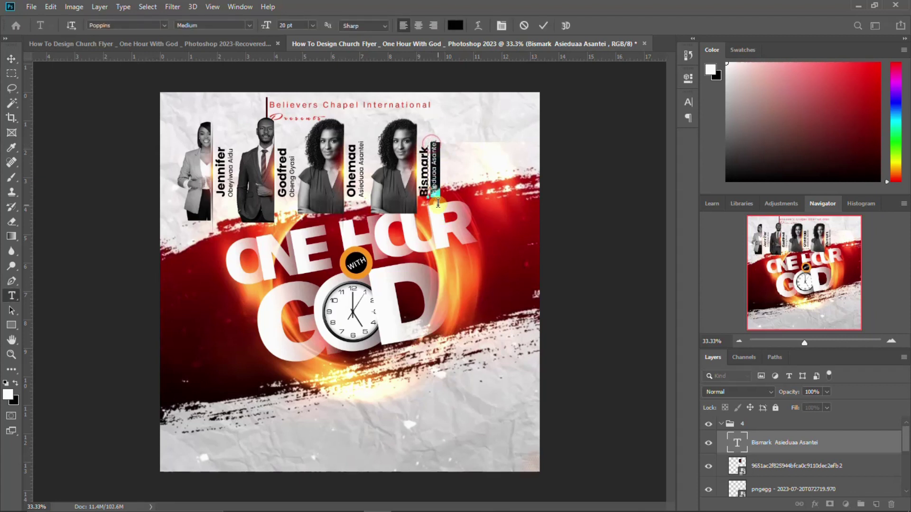
text(Owusu Danquahi)
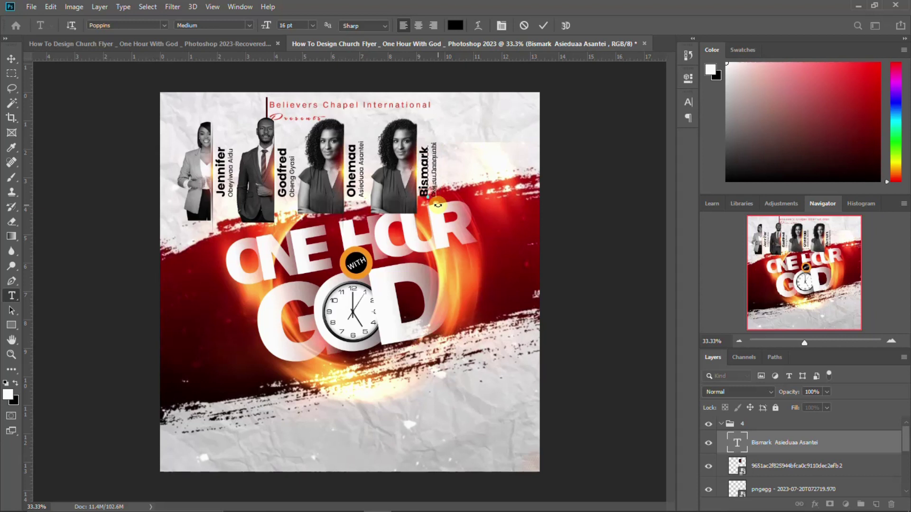
key(ctrl+Return)
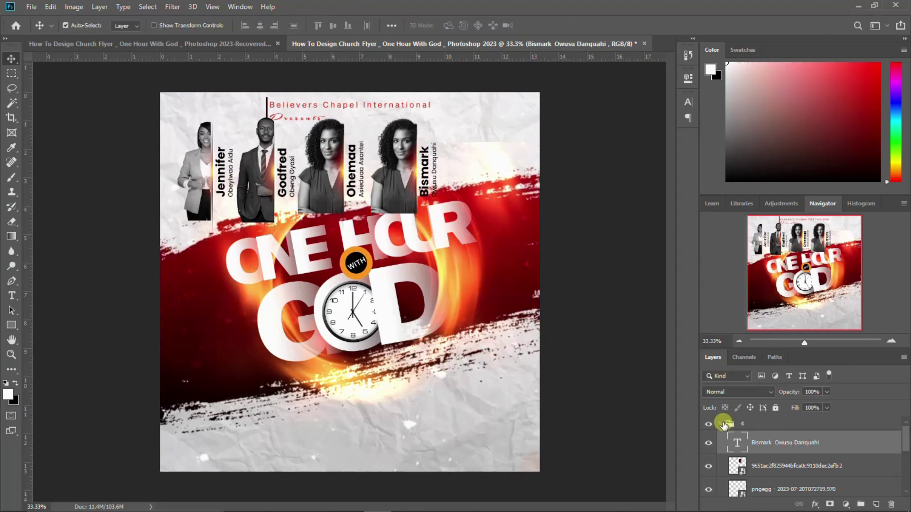
click(722, 423)
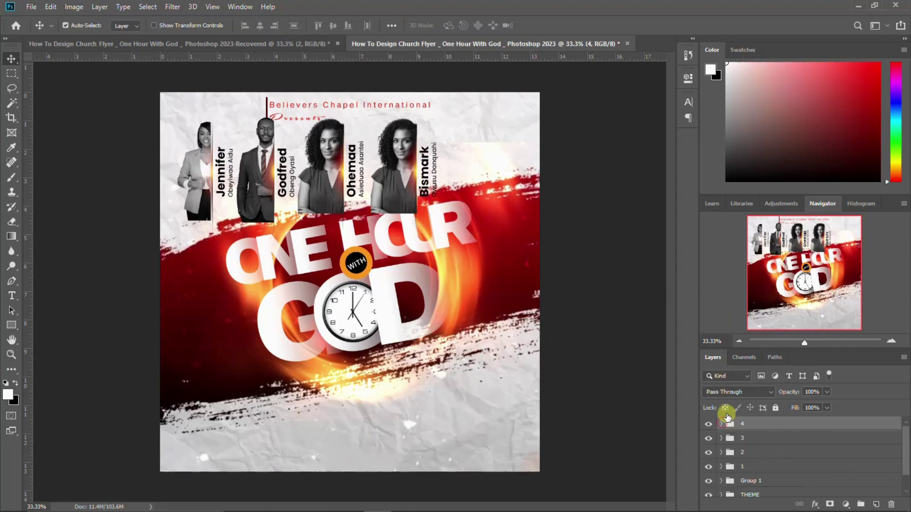
- Scale the four portrait groups together to about 90.22% and shift them up-left
shift+click(761, 467)
key(ctrl+t)
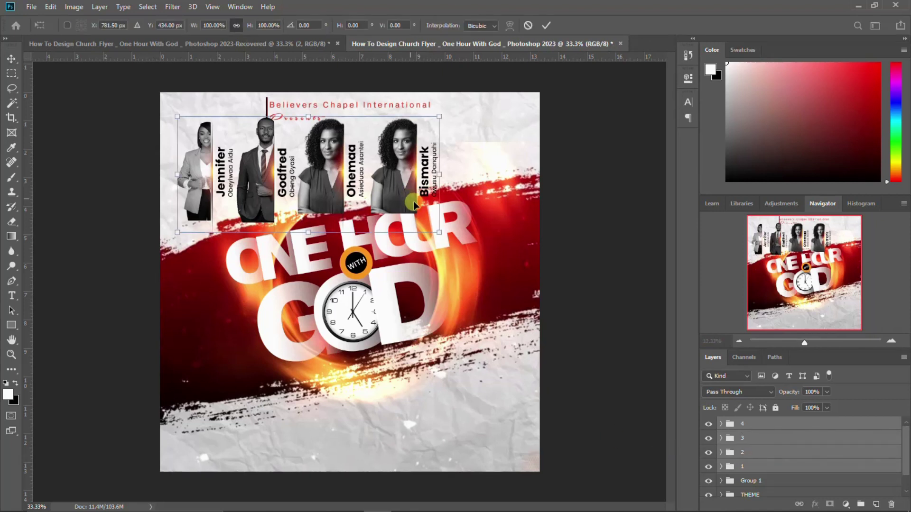
drag(440, 234, 414, 221)
drag(389, 187, 382, 186)
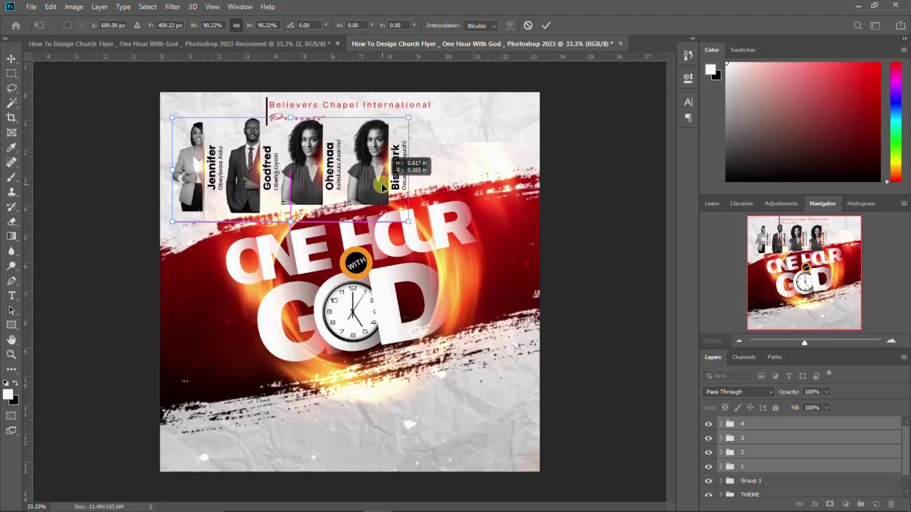
key(Return)
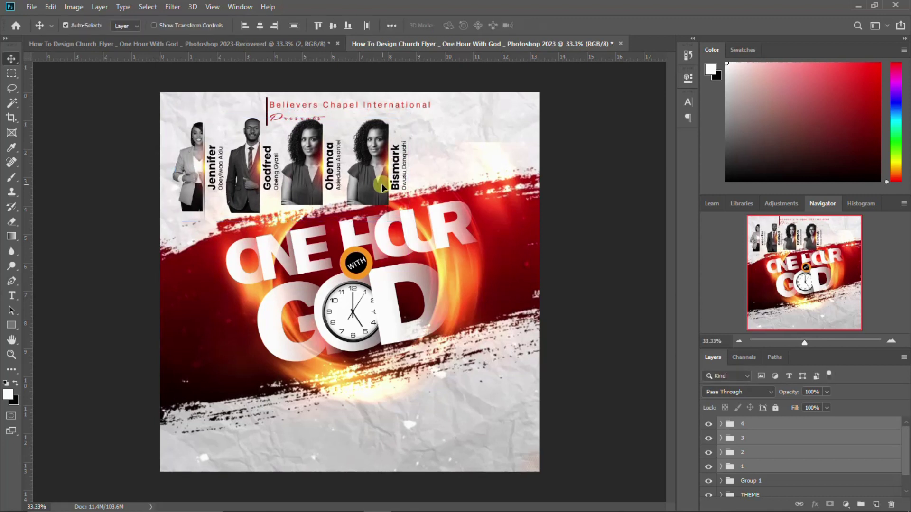
- Expand group 4 and select its headshot photo layer
click(725, 424)
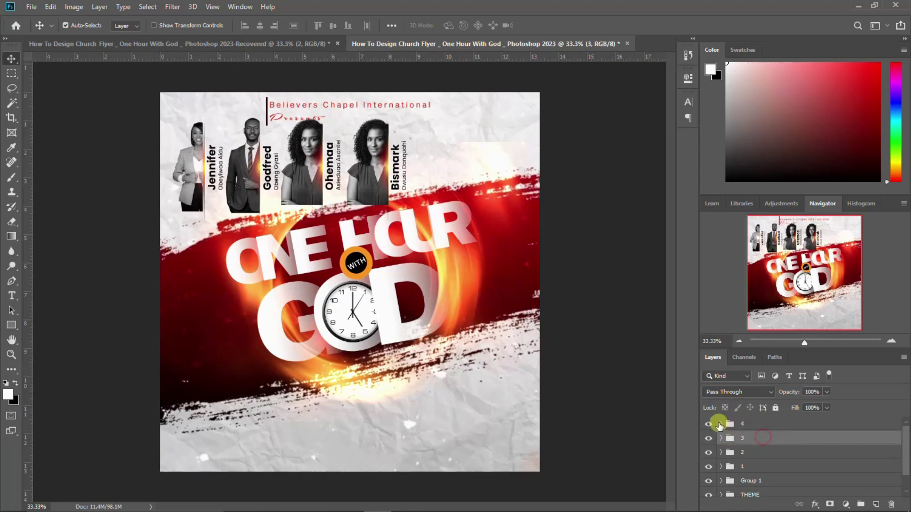
click(720, 424)
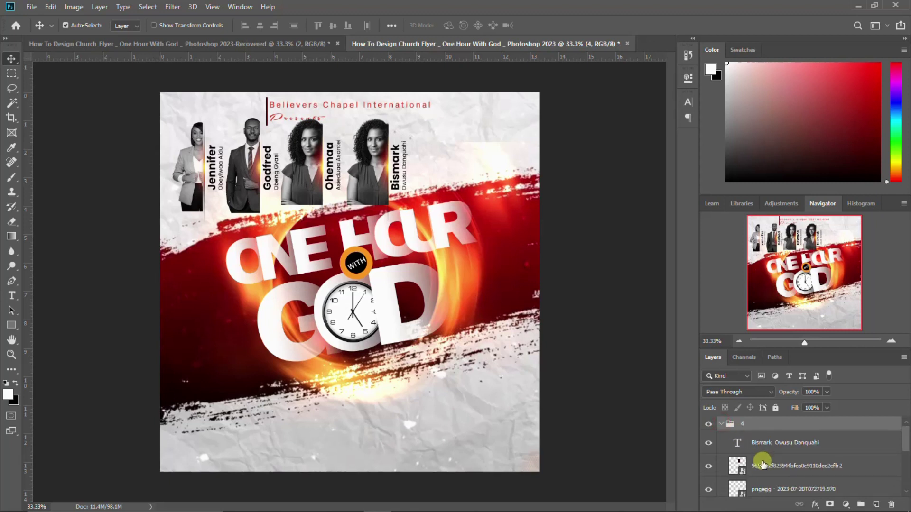
scroll(762, 463, down, 2)
click(759, 480)
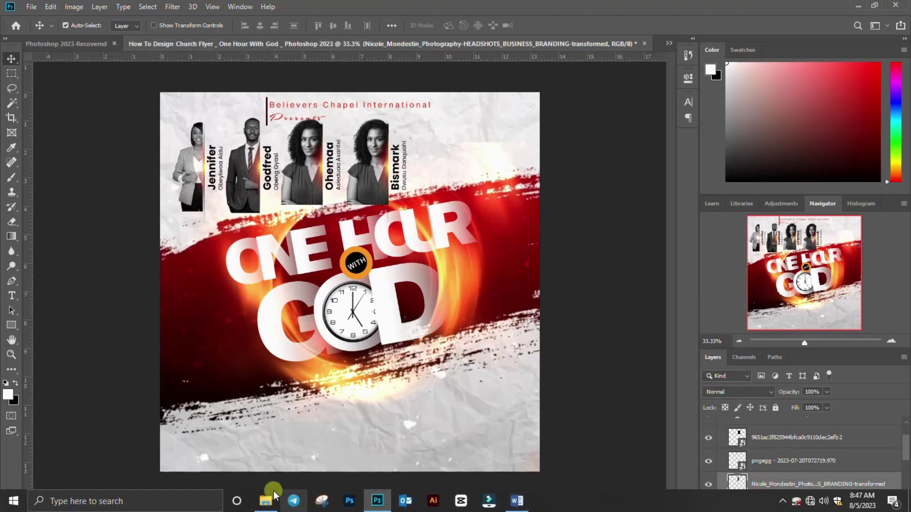
- Place the businessman headshot from MEMBERS, scaled and positioned in the fourth portrait slot
click(266, 499)
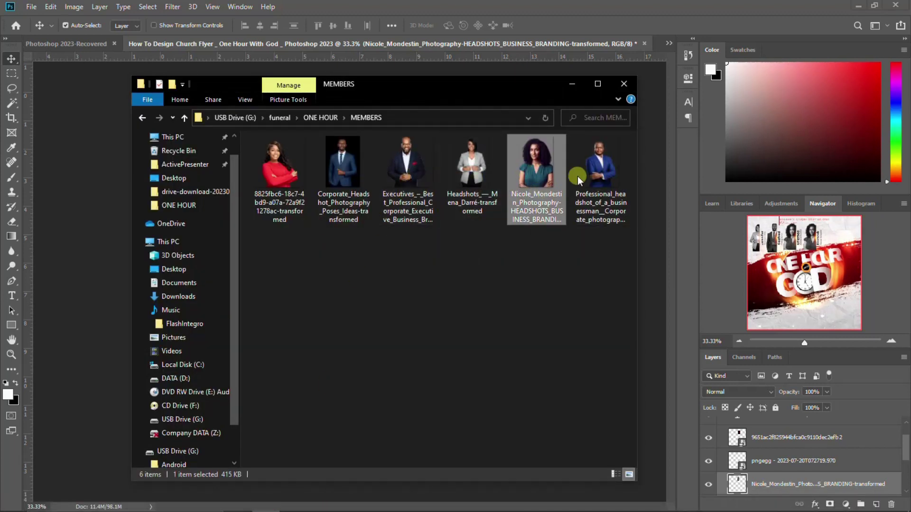
click(598, 172)
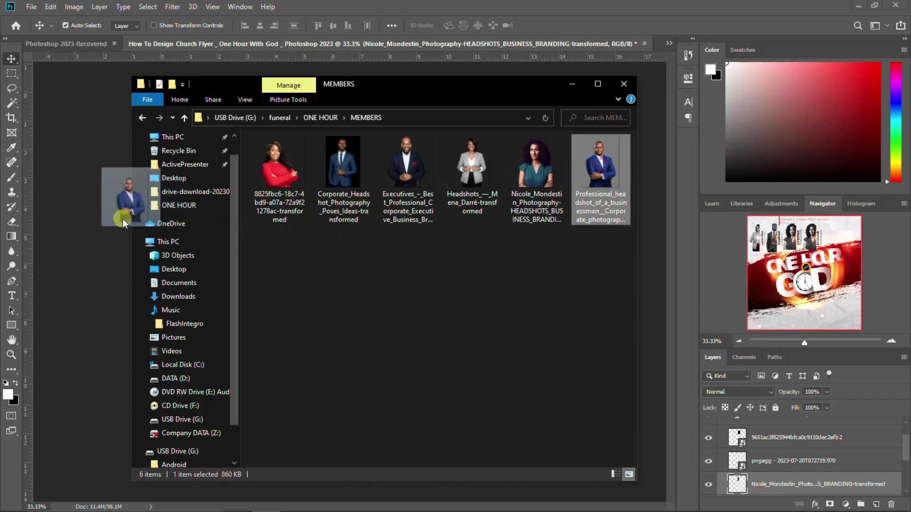
drag(598, 173, 97, 213)
drag(487, 94, 402, 247)
drag(355, 286, 378, 163)
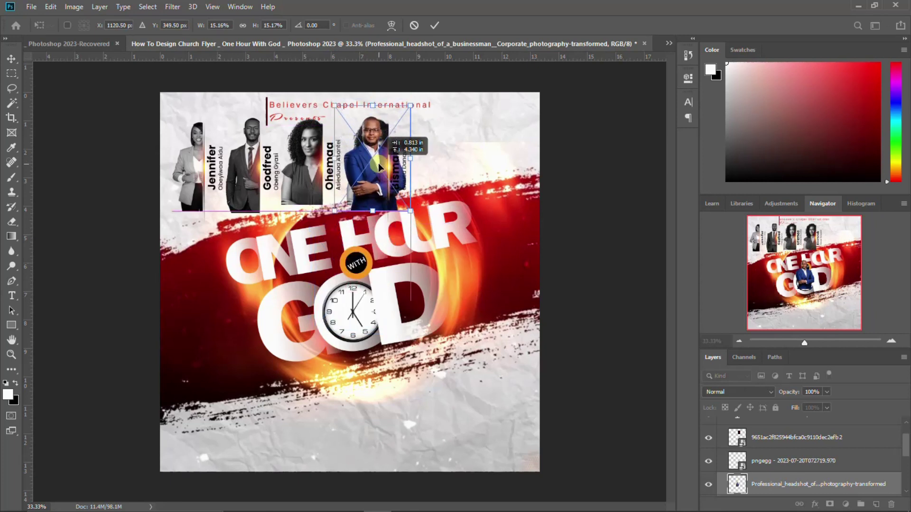
drag(378, 164, 377, 163)
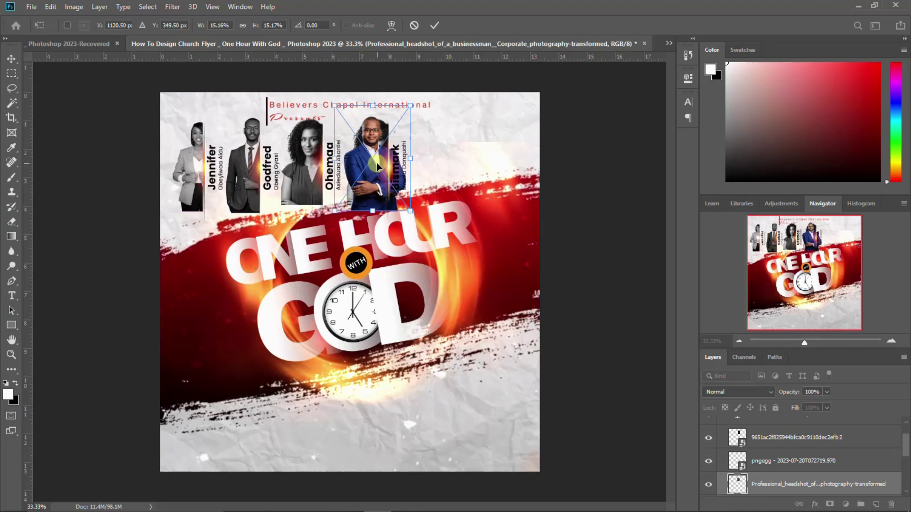
key(Return)
- Rasterize the headshot layer and turn off layer auto-select
scroll(758, 469, down, 2)
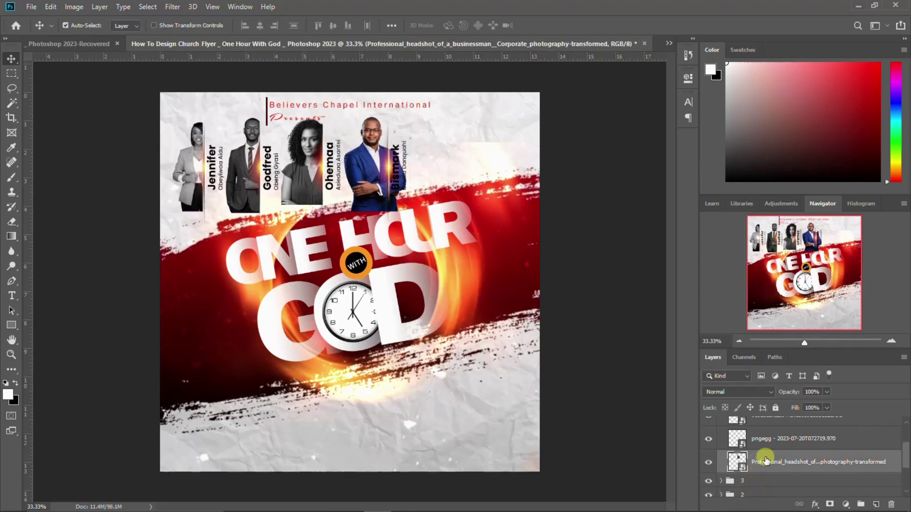
right_click(758, 465)
click(639, 232)
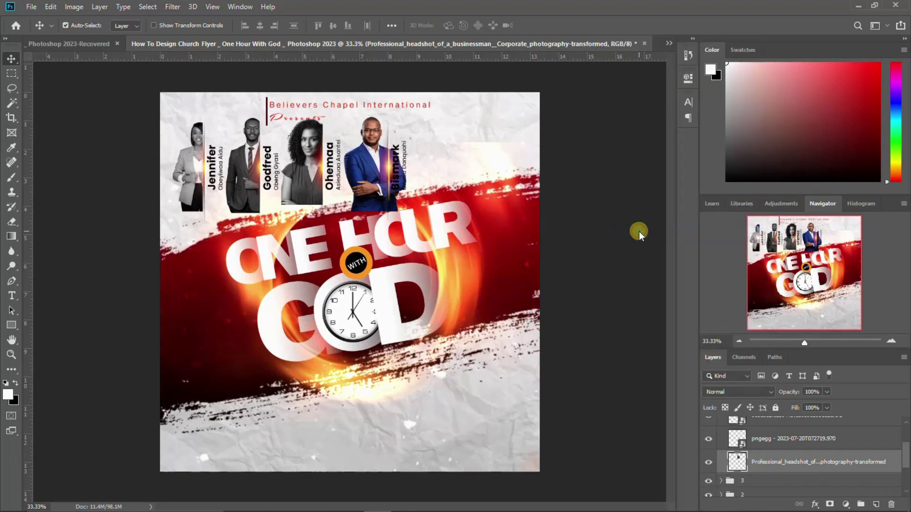
key(ctrl)
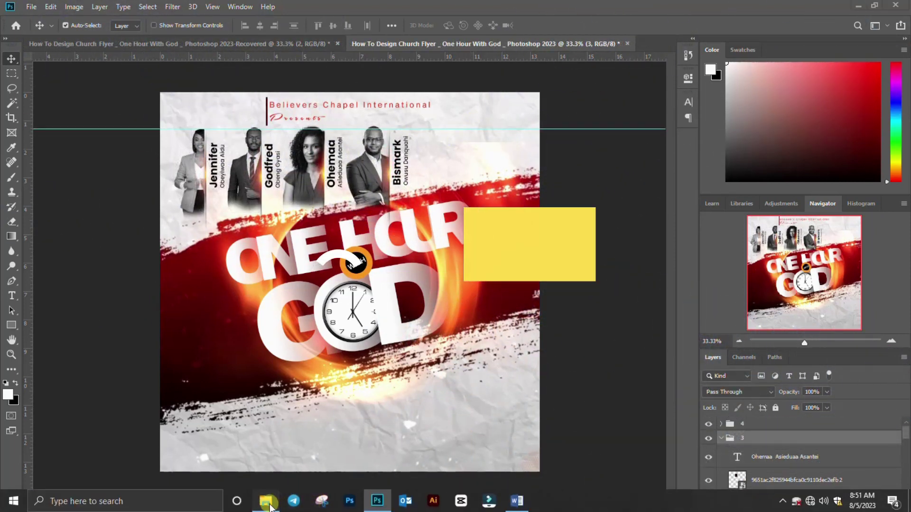
- Place the red shield PNG from ONE HOUR at 16.41%, hanging from the top-right edge
click(267, 502)
click(142, 117)
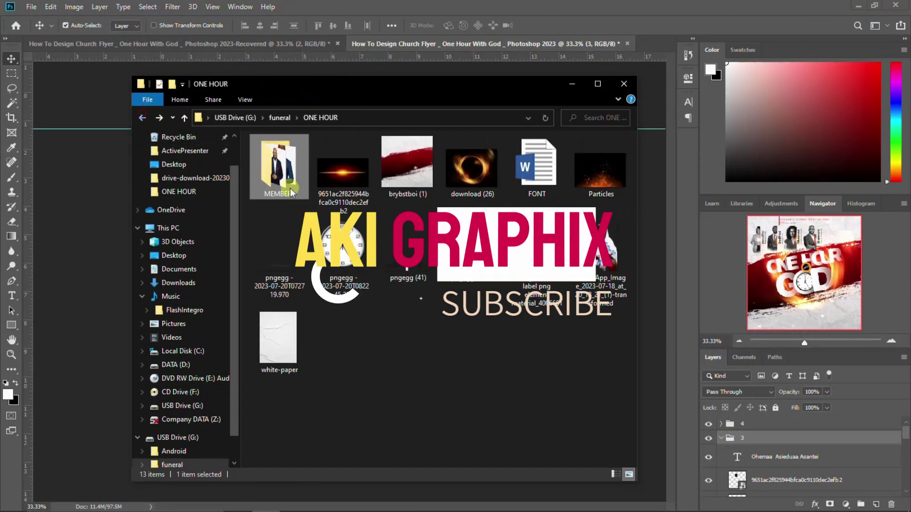
drag(280, 247, 109, 212)
drag(540, 92, 414, 218)
drag(351, 300, 485, 132)
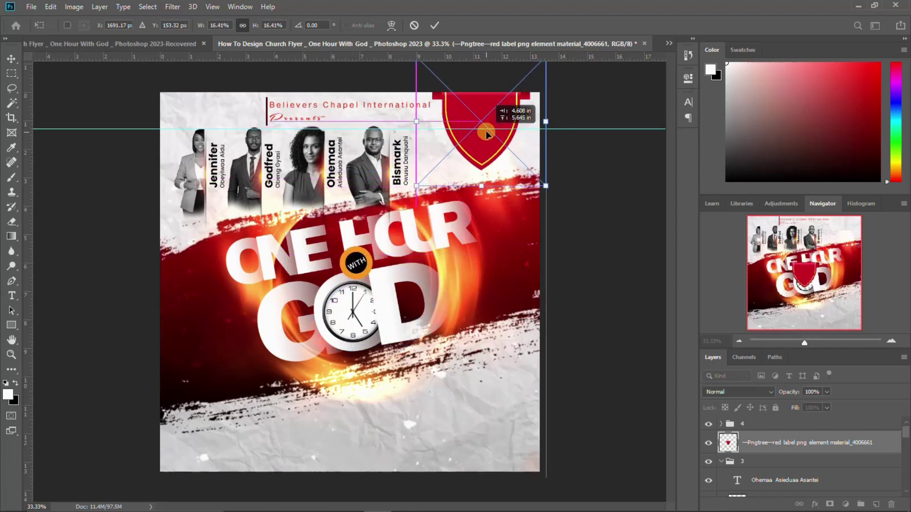
drag(486, 132, 486, 129)
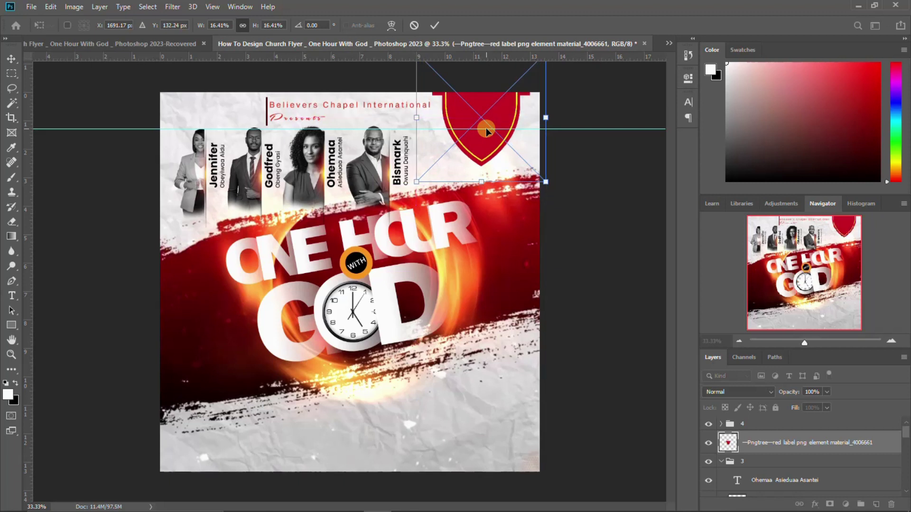
key(Return)
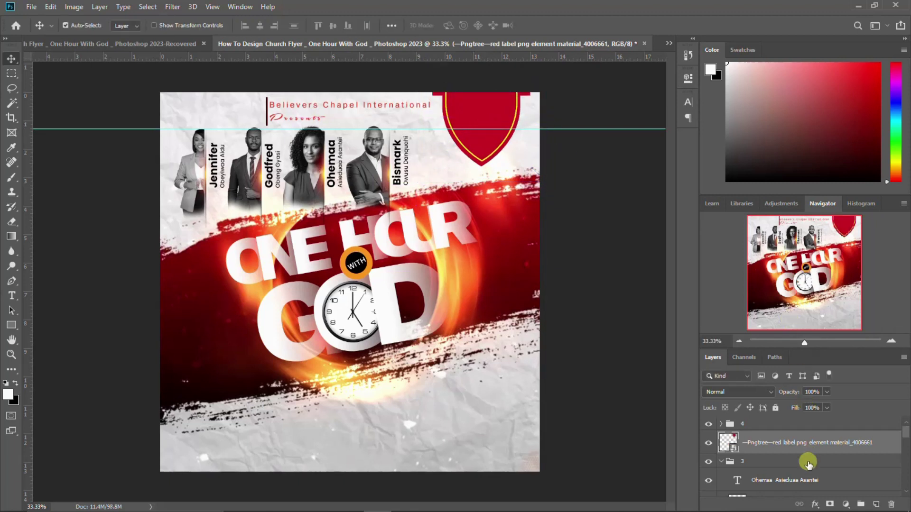
click(810, 445)
click(765, 424)
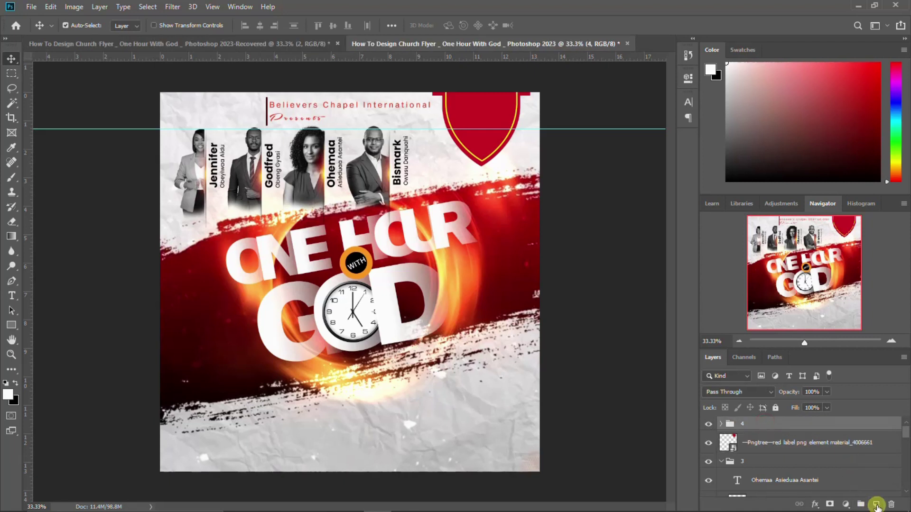
- Move the red label layer above group 4 and discard a stray empty layer
click(876, 507)
drag(754, 465, 759, 437)
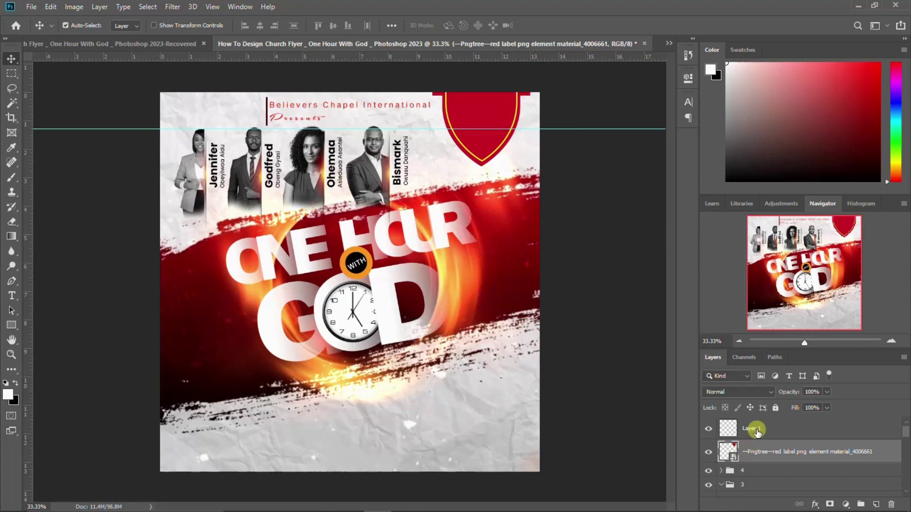
click(759, 428)
key(Delete)
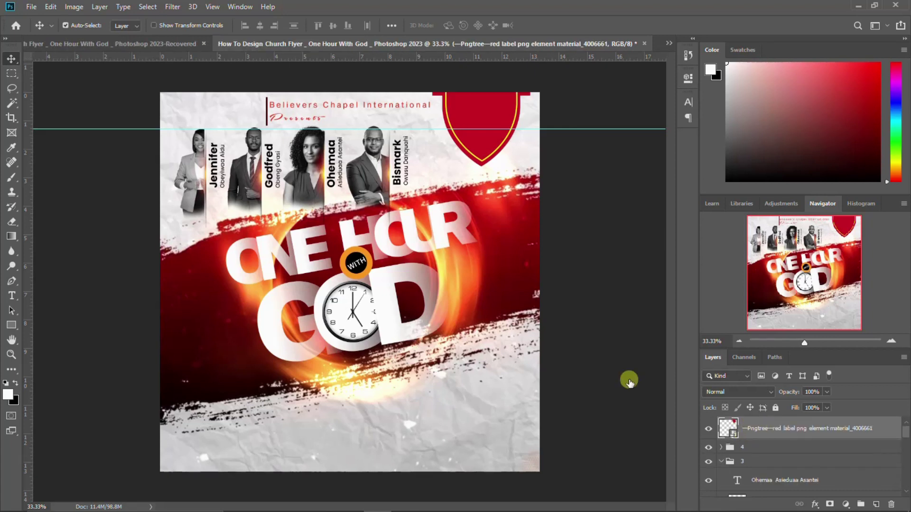
- Type a 3 on the red shield
key(t)
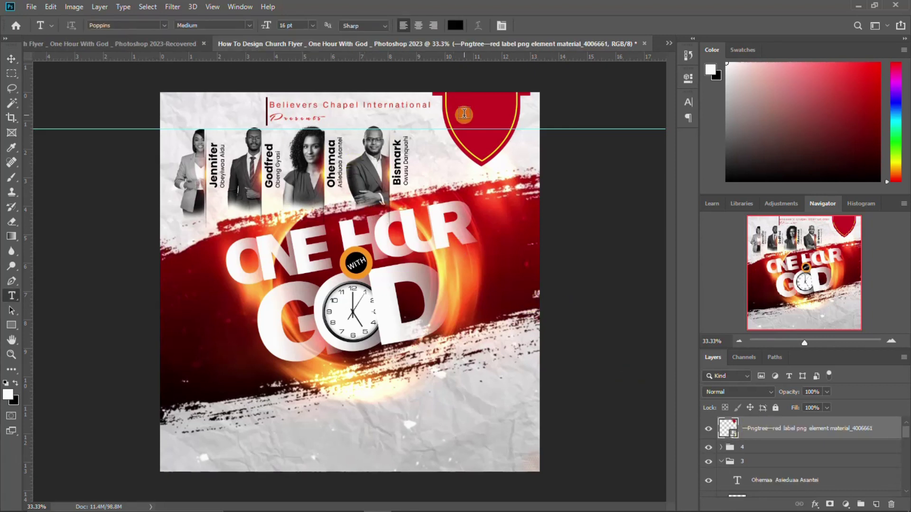
click(464, 114)
text(3)
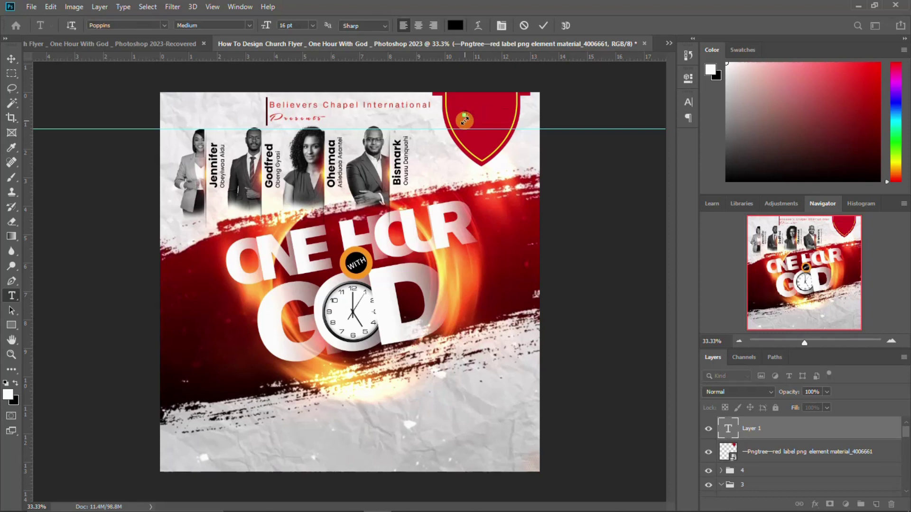
key(ctrl+Return)
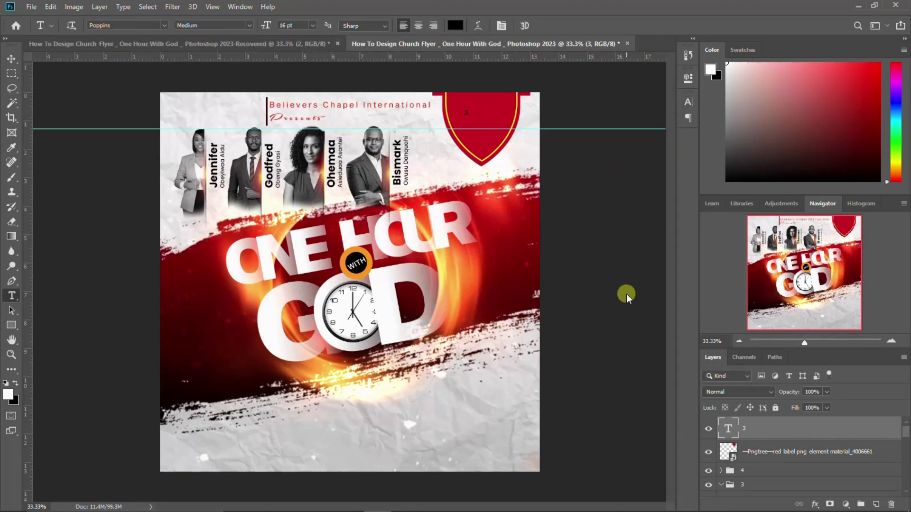
- Set the 3 to the Lazer Game Zone font in black, copying the name from the notes
click(517, 503)
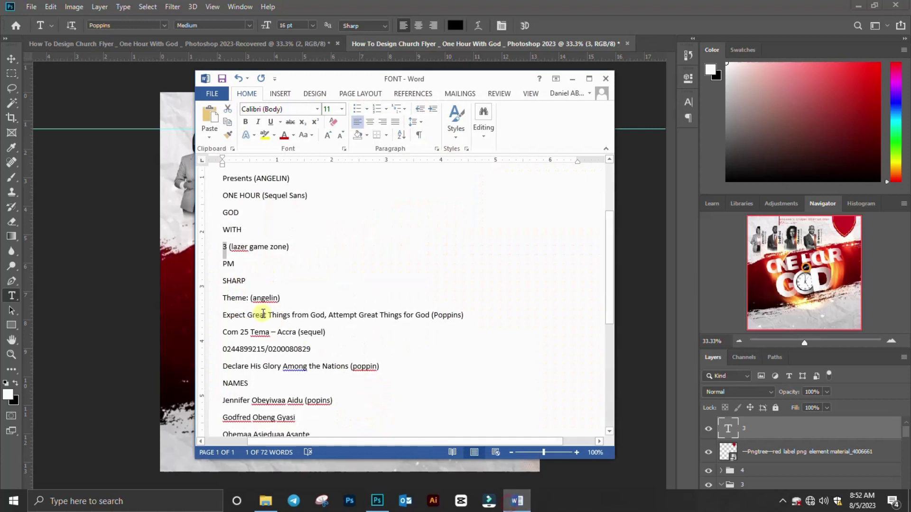
click(274, 247)
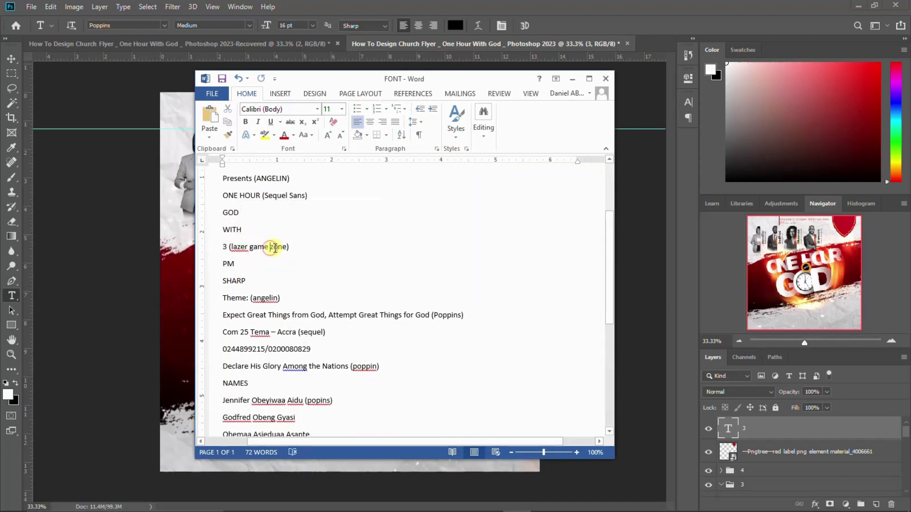
drag(278, 247, 231, 247)
key(ctrl+c)
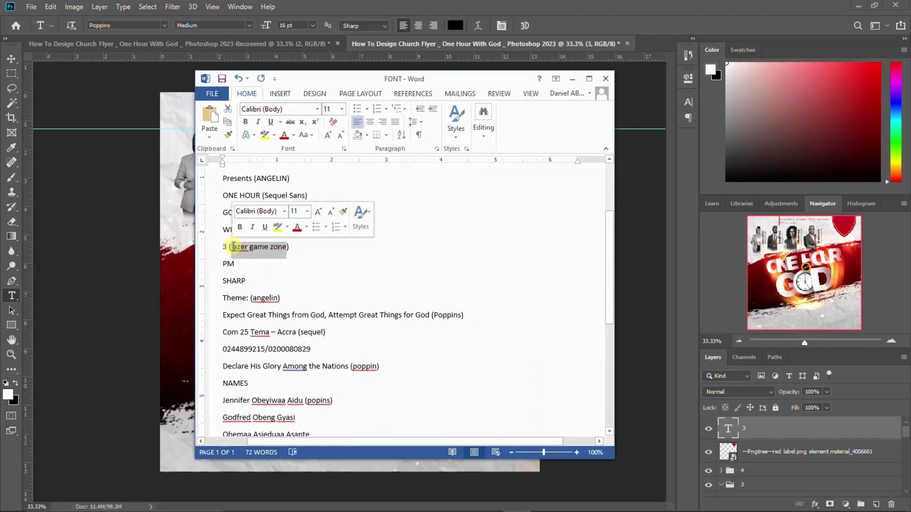
click(572, 79)
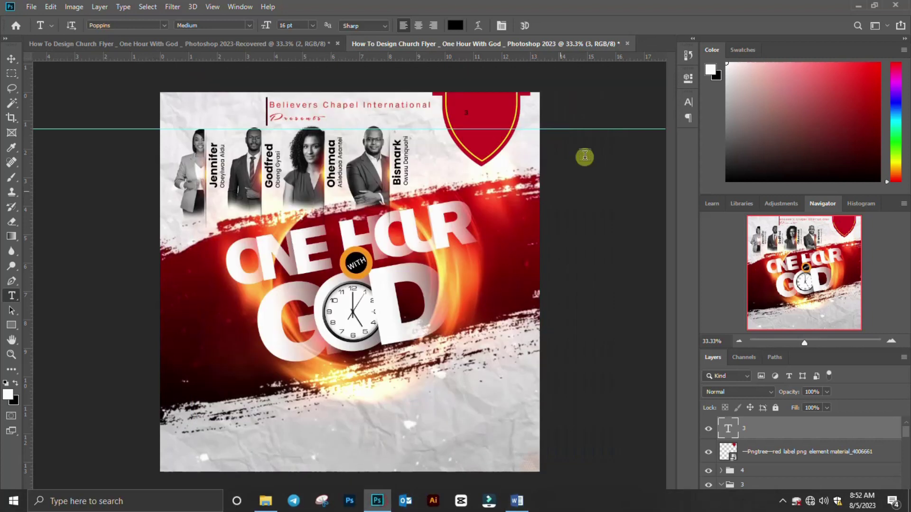
click(688, 102)
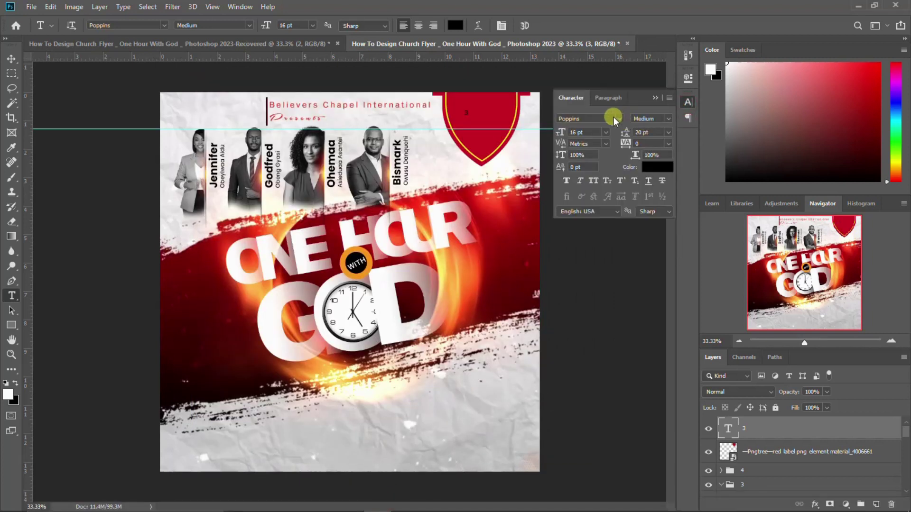
key(ctrl+v)
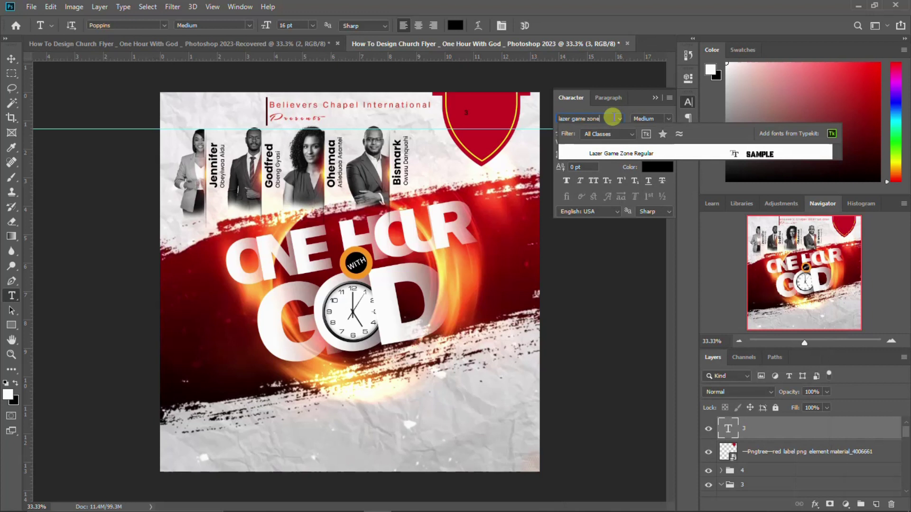
click(610, 157)
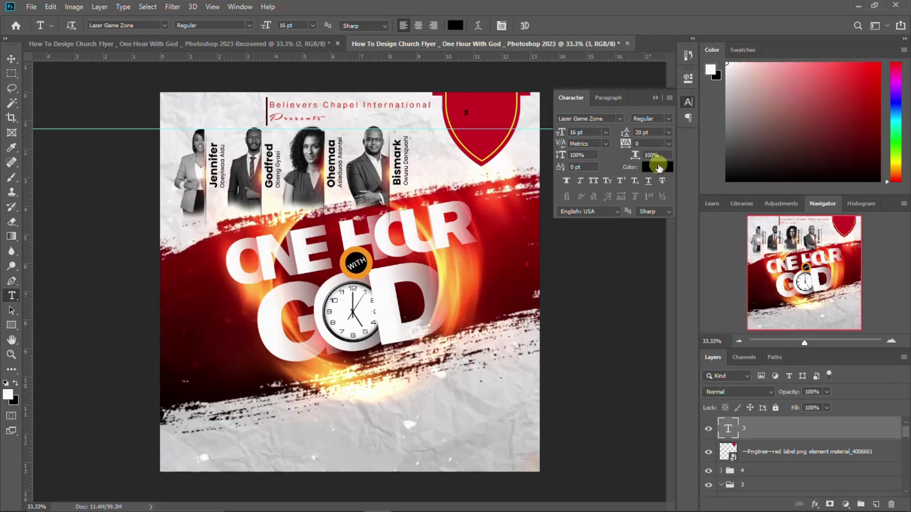
click(657, 167)
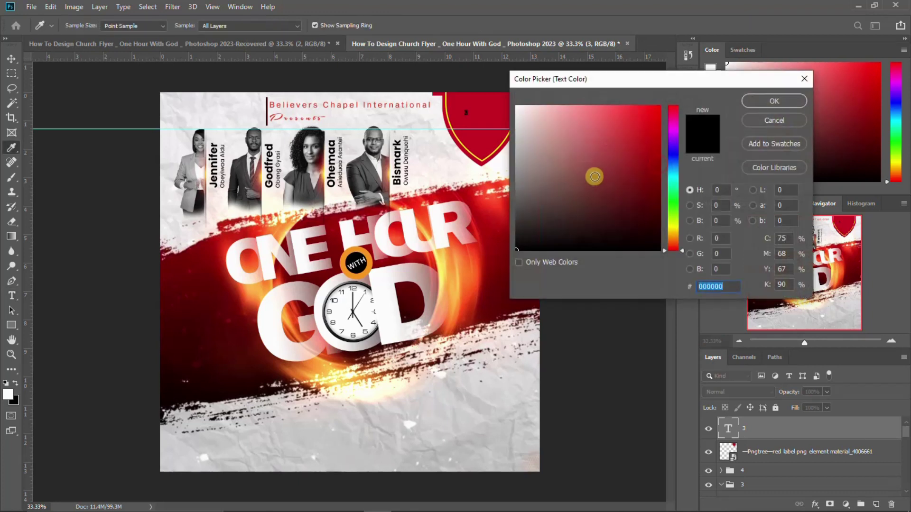
click(797, 100)
- Size the 3 at 30 pt, then scale it up to about 99 pt to fill the shield
key(ctrl+t)
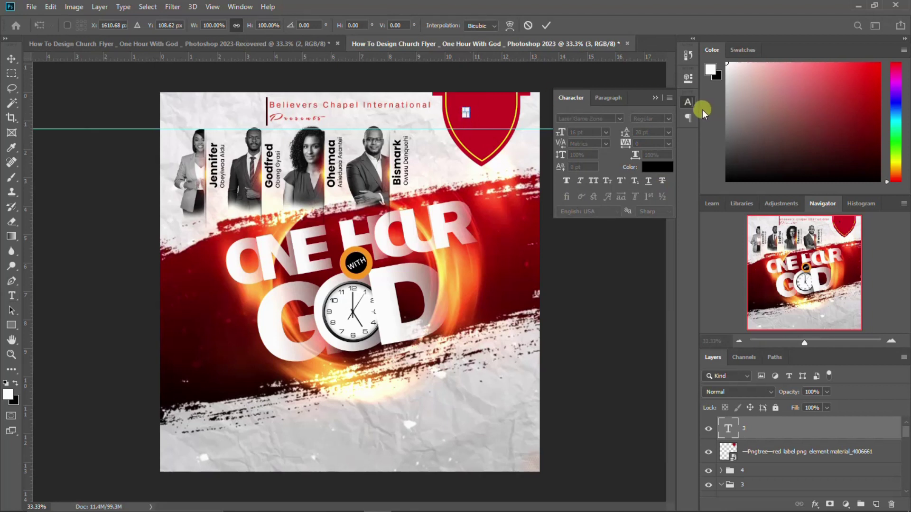
click(685, 103)
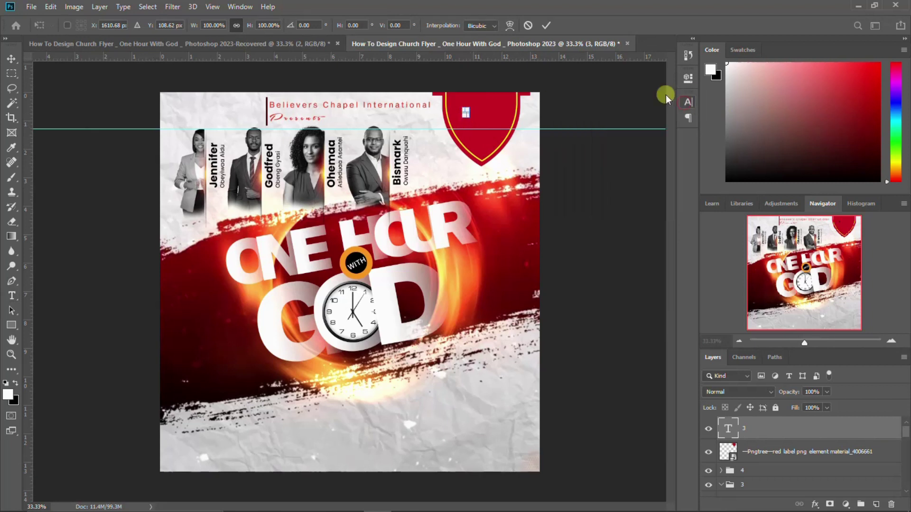
click(544, 25)
click(689, 102)
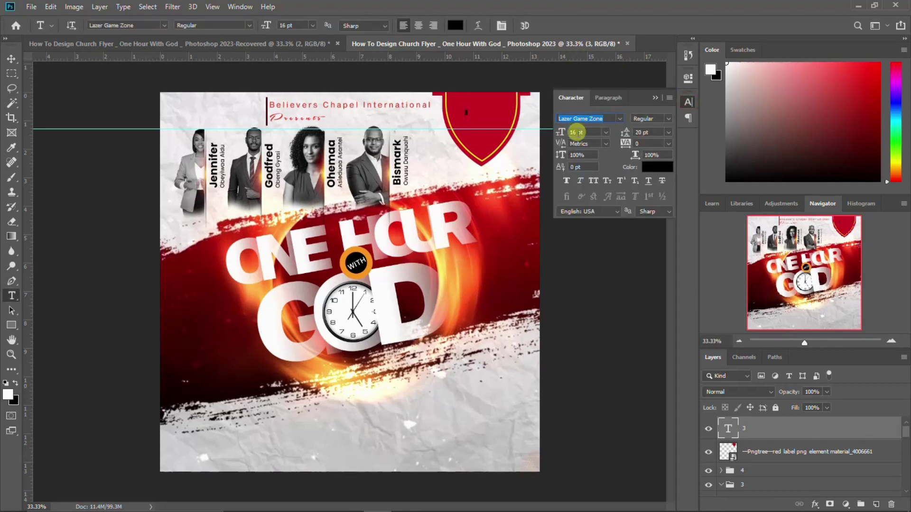
text(20)
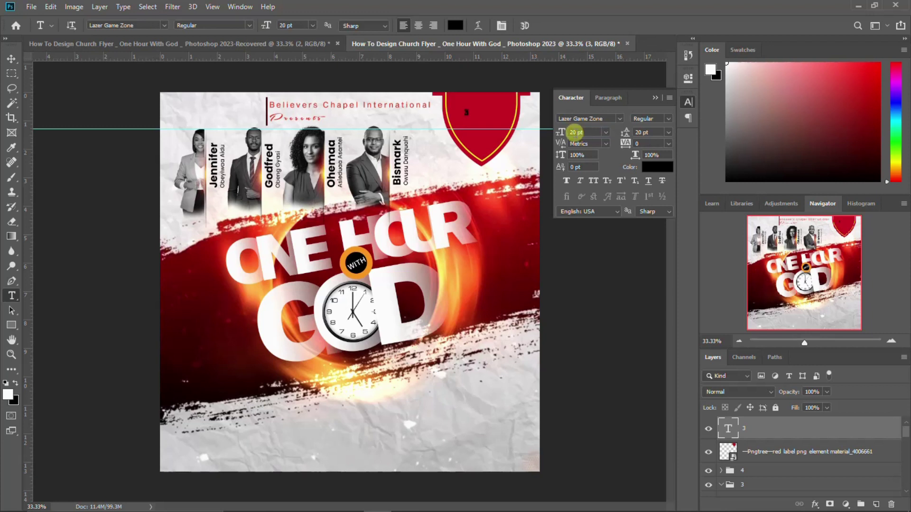
key(Return)
click(688, 104)
key(ctrl+t)
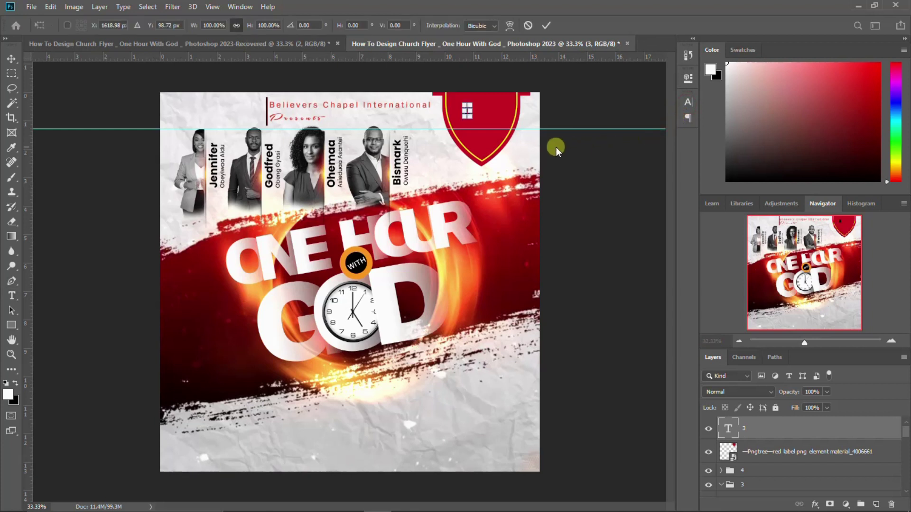
drag(471, 122, 478, 137)
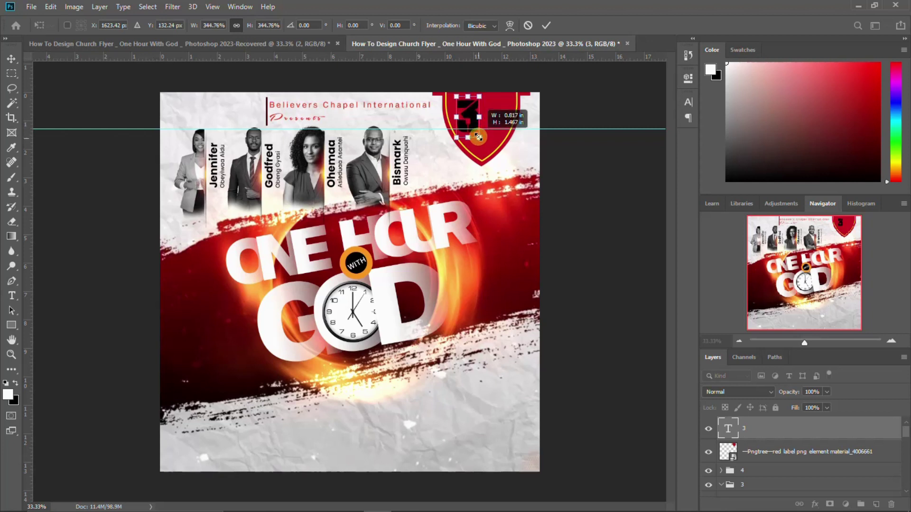
key(Return)
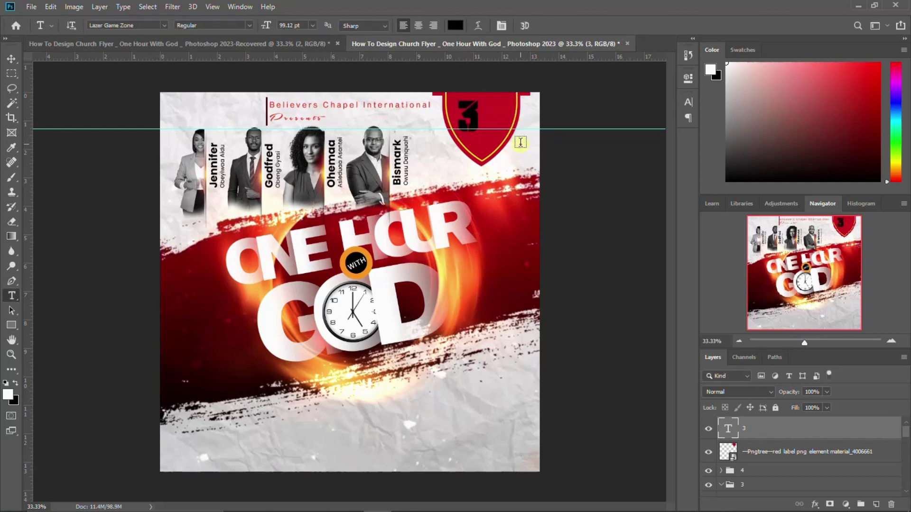
- Type PM beside the 3 on the shield, as listed in the Word notes
click(516, 500)
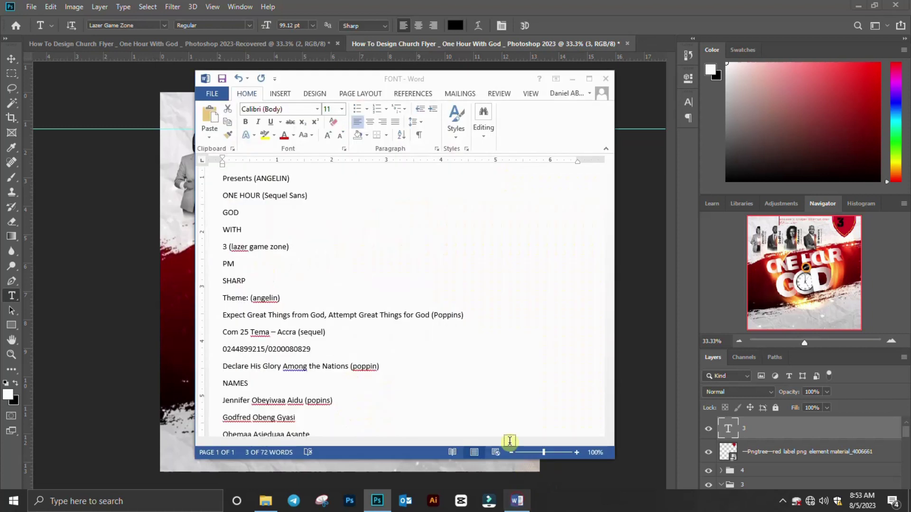
click(227, 263)
double_click(227, 264)
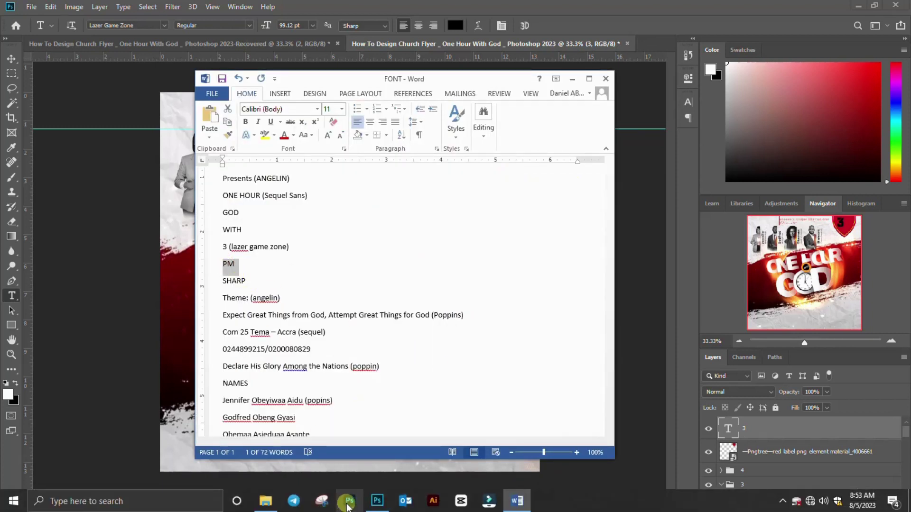
click(378, 500)
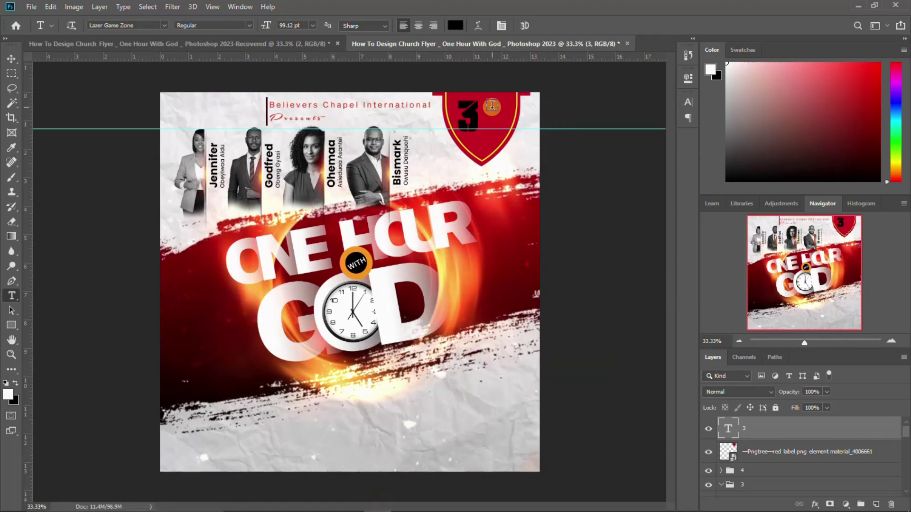
click(492, 107)
text(PM)
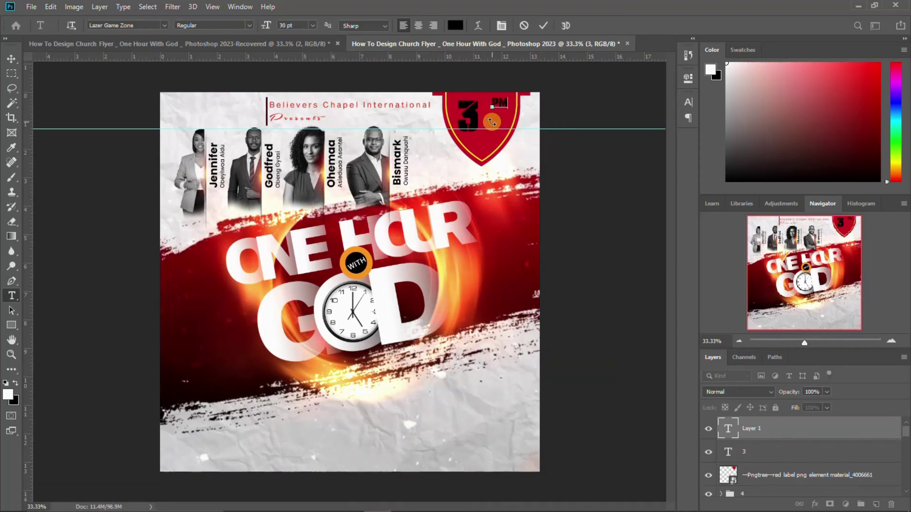
key(ctrl+Return)
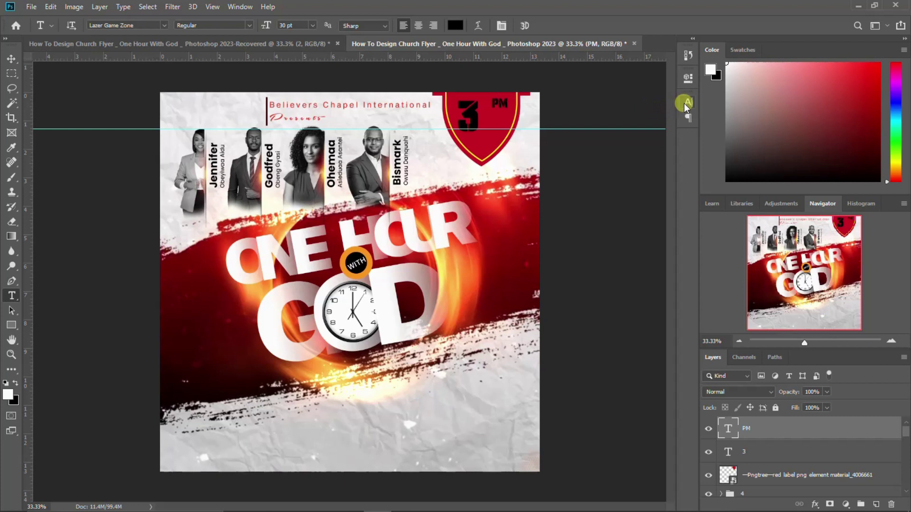
- Set PM to Poppins and nudge it down beside the 3
click(688, 102)
click(619, 120)
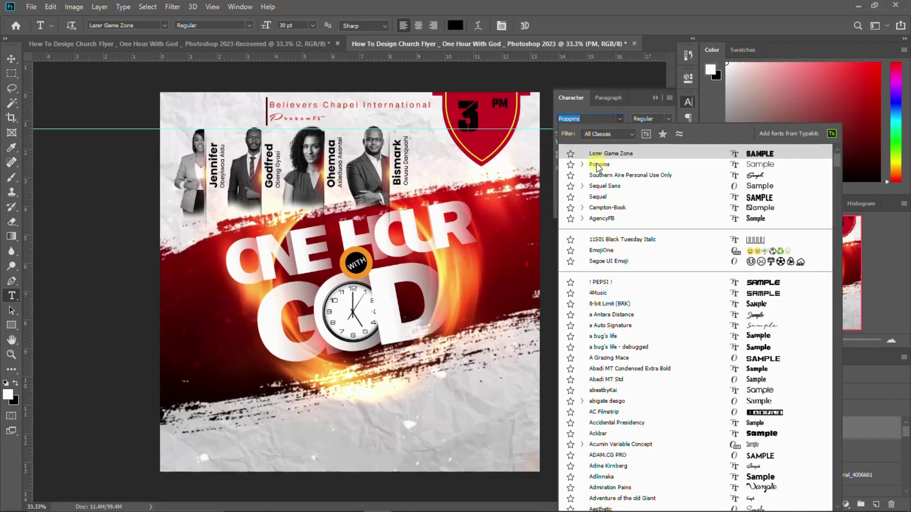
click(597, 164)
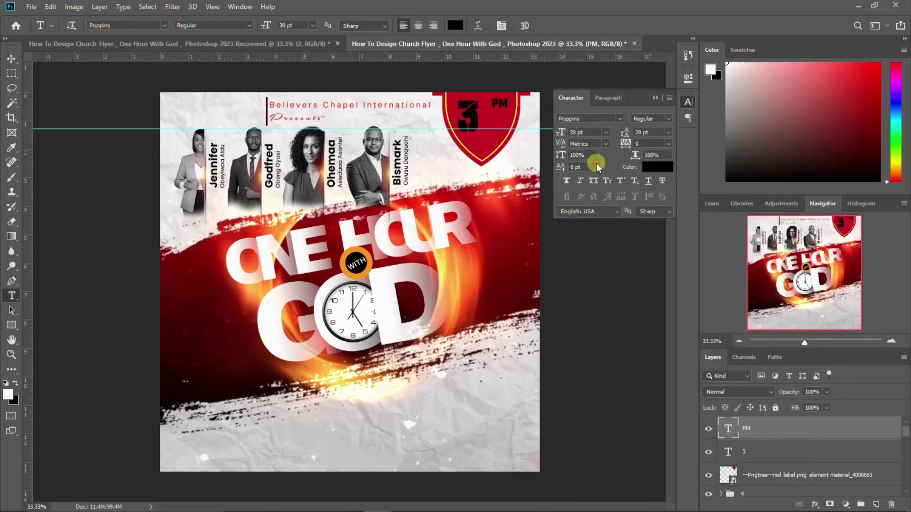
click(688, 102)
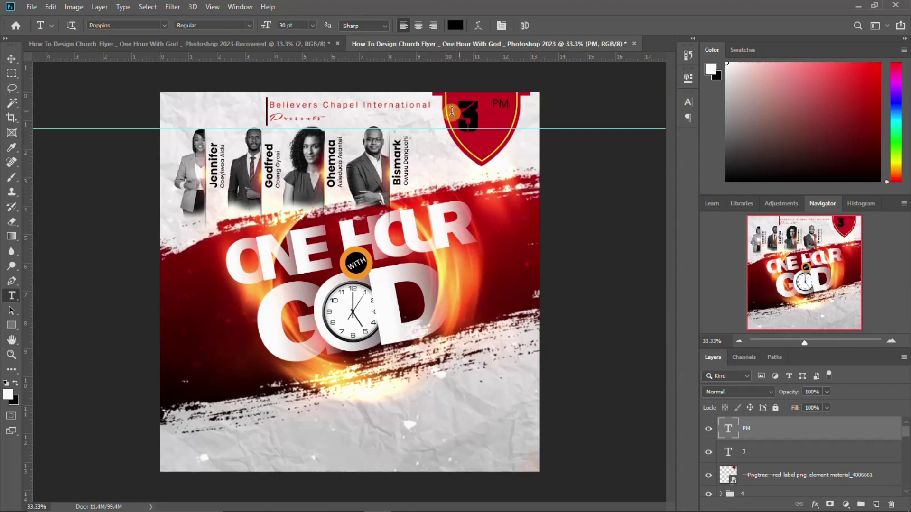
key(v)
drag(501, 101, 494, 108)
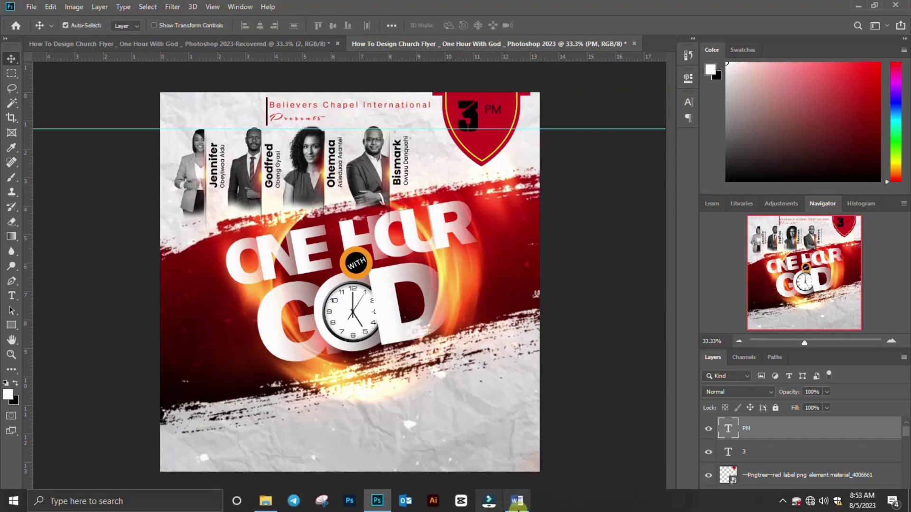
- Duplicate the PM text below itself and change the copy to SHARP from the notes
click(517, 501)
click(238, 281)
double_click(237, 281)
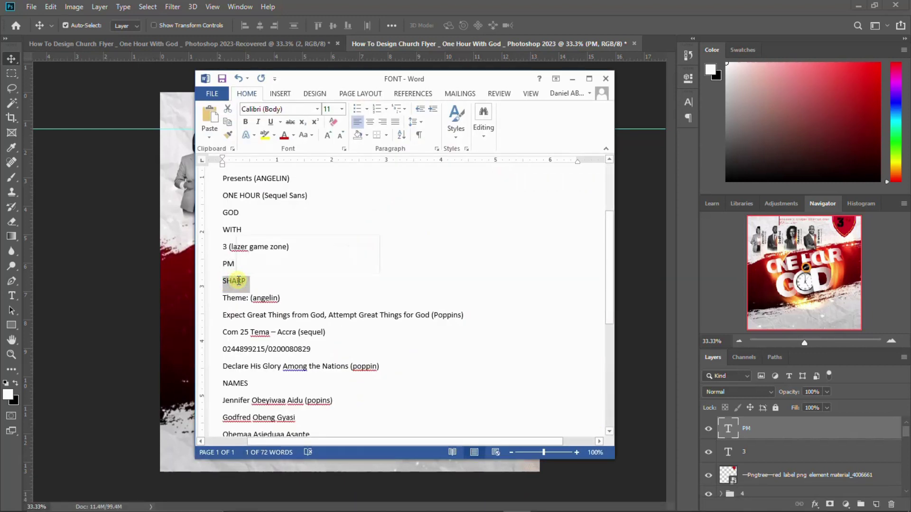
click(379, 502)
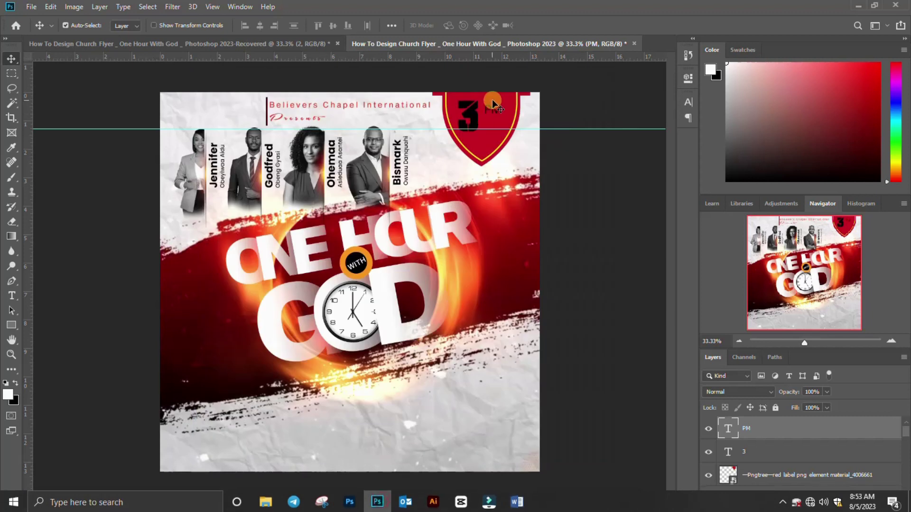
drag(492, 106, 492, 127)
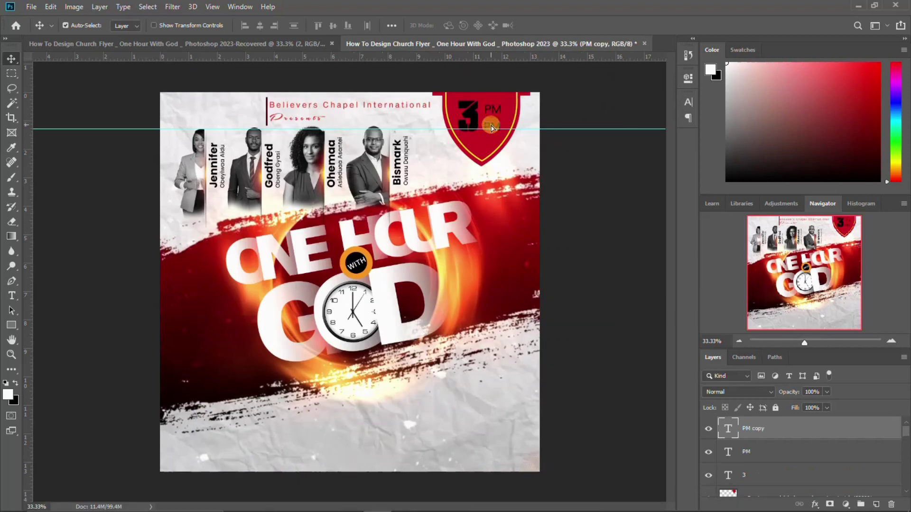
key(t)
text(SHARP)
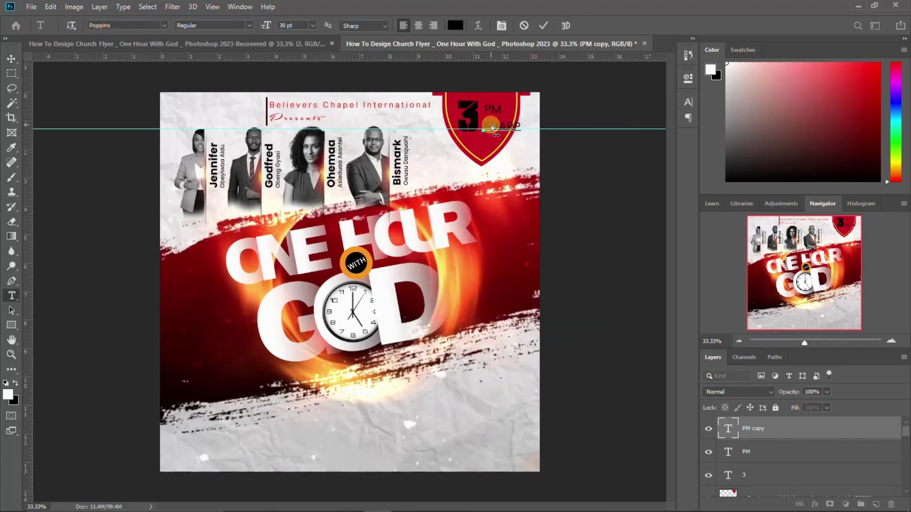
key(ctrl+Return)
key(v)
- Set SHARP to Poppins SemiBold and PM to Poppins ExtraBold
click(688, 102)
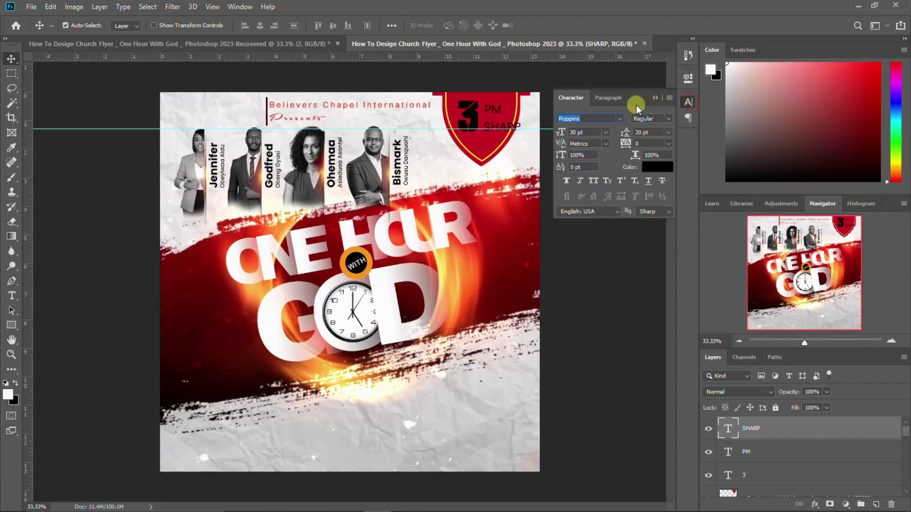
click(666, 118)
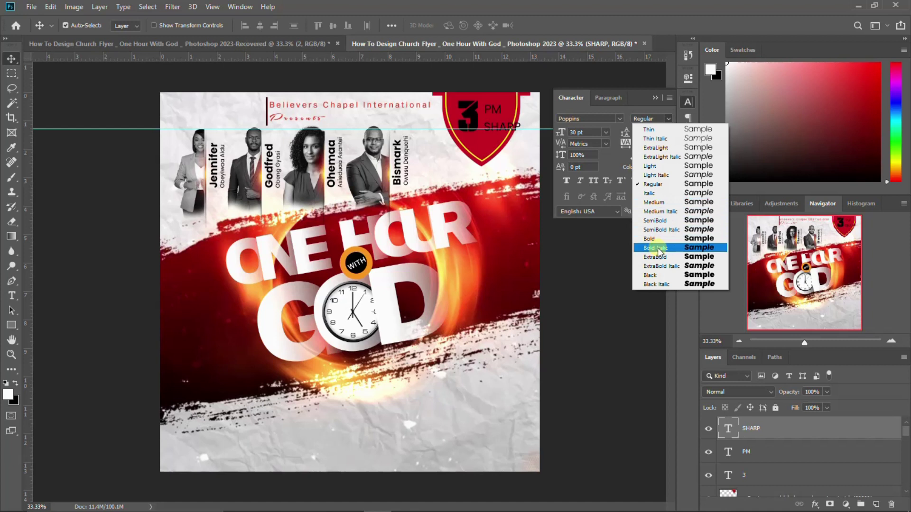
click(657, 257)
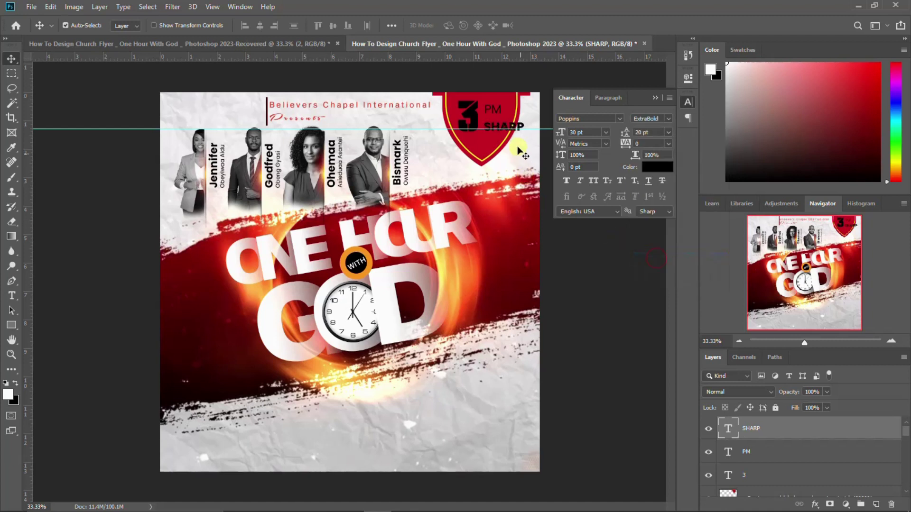
click(669, 119)
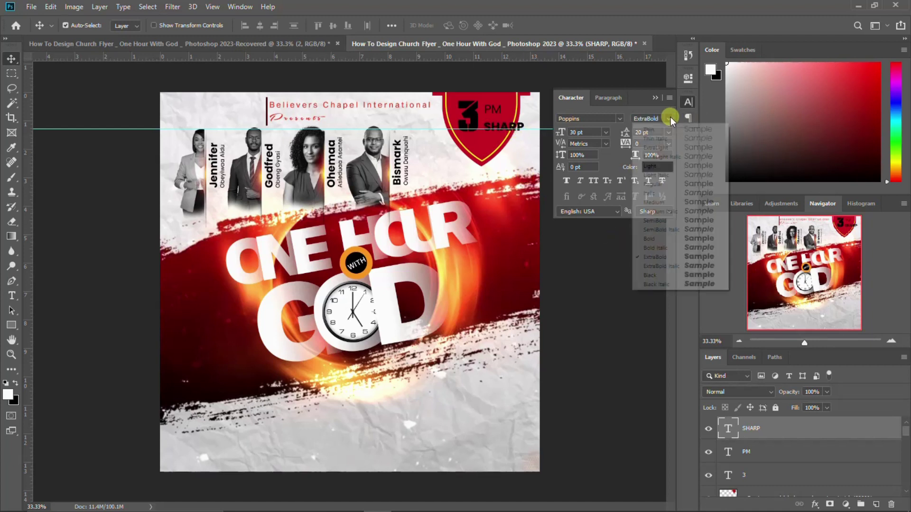
click(653, 220)
click(490, 109)
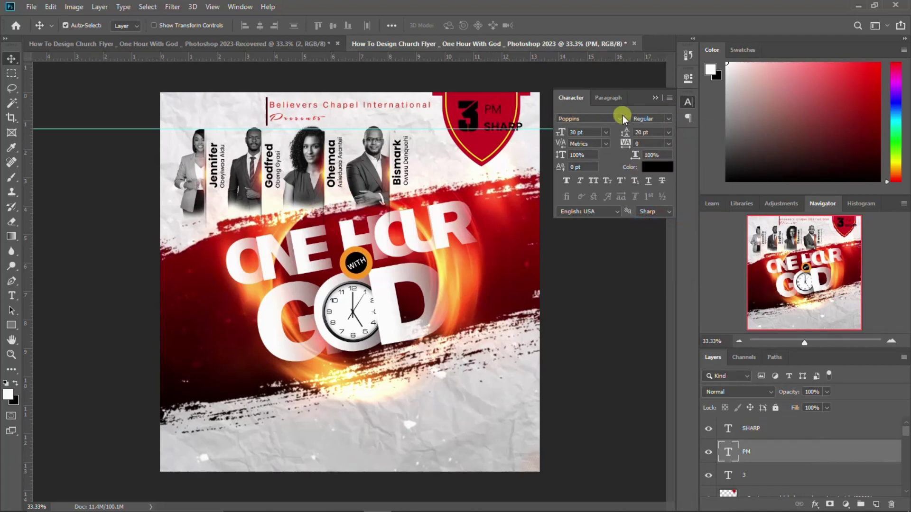
click(668, 119)
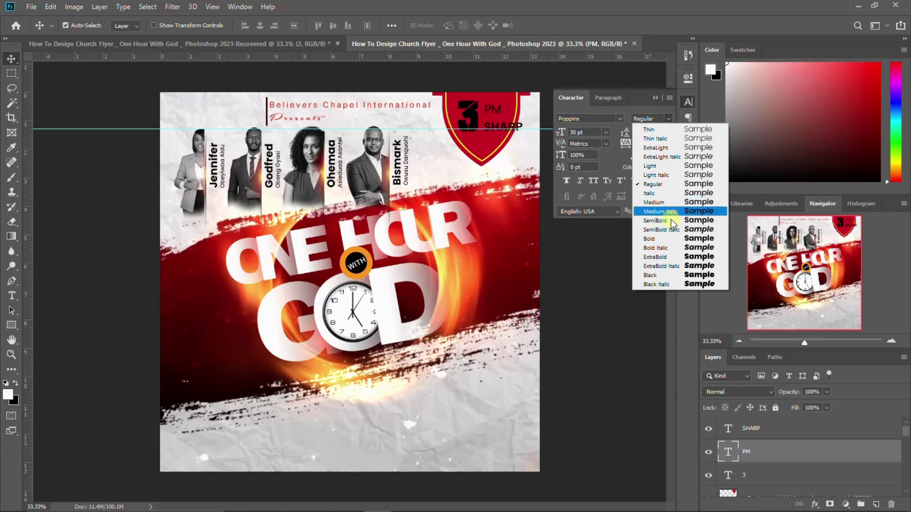
click(666, 256)
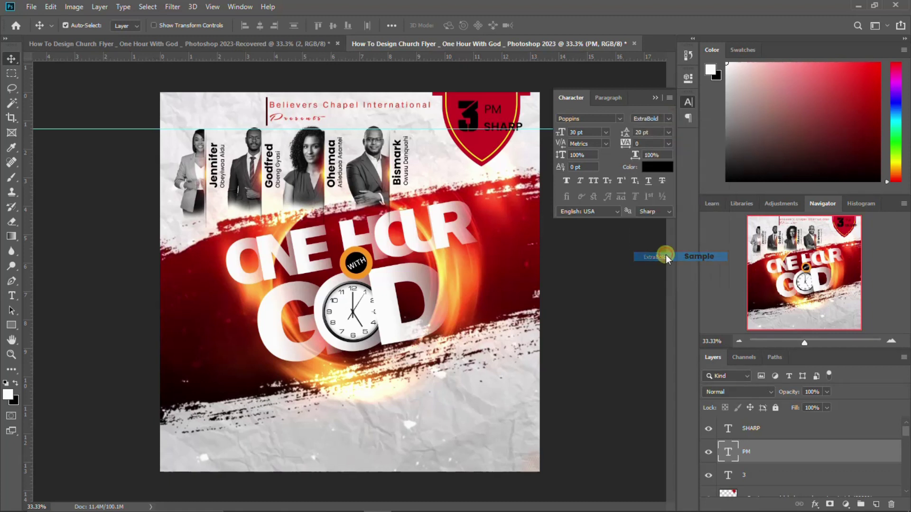
click(689, 102)
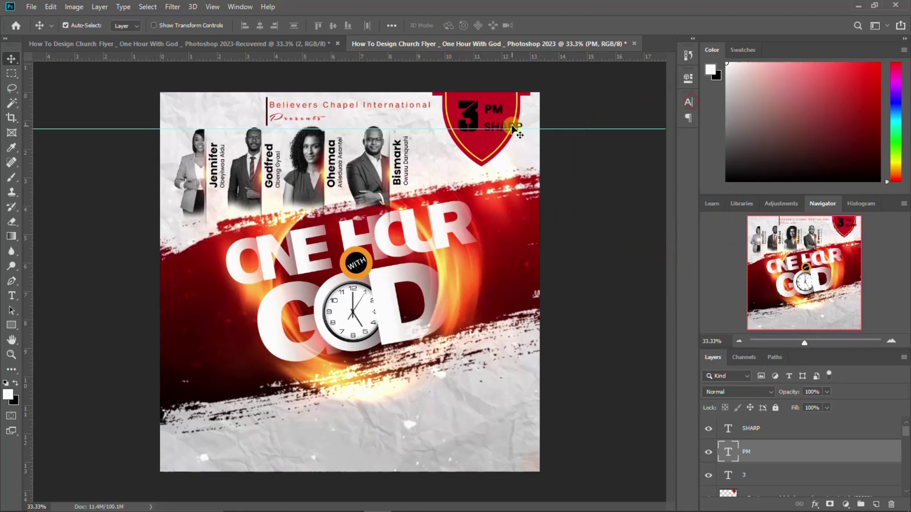
click(687, 103)
- Colour PM white (#ffffff) and SHARP orange
click(659, 167)
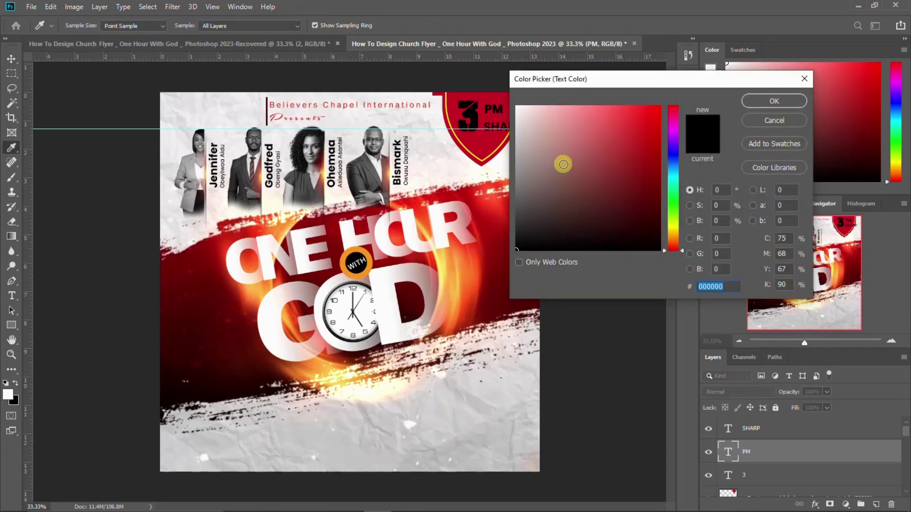
click(516, 108)
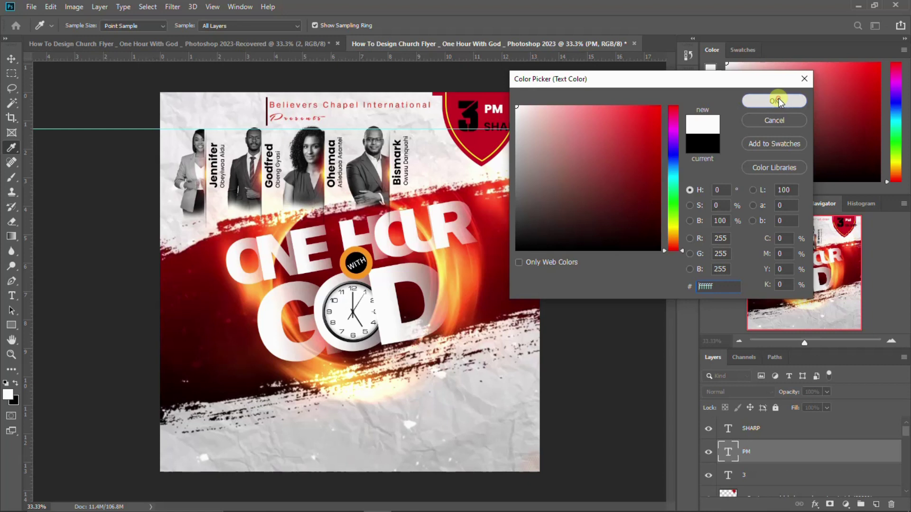
click(778, 101)
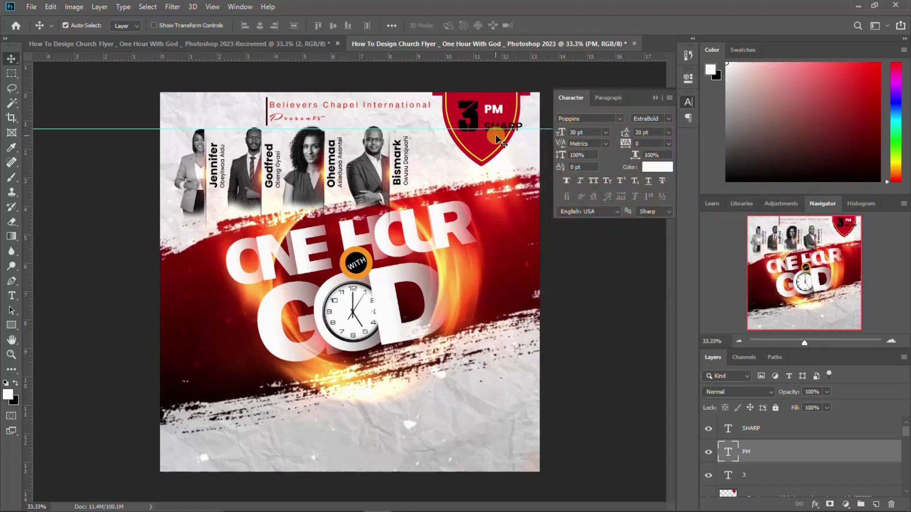
click(765, 428)
click(656, 167)
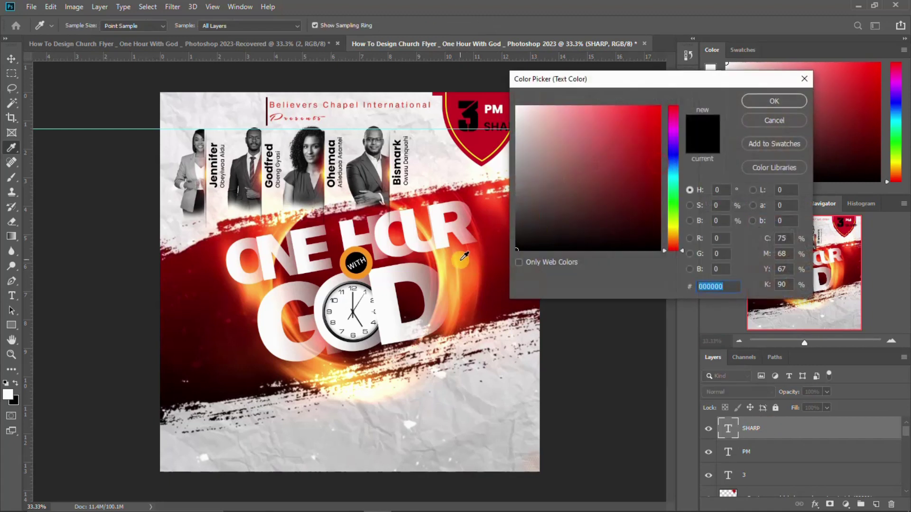
drag(460, 252, 469, 243)
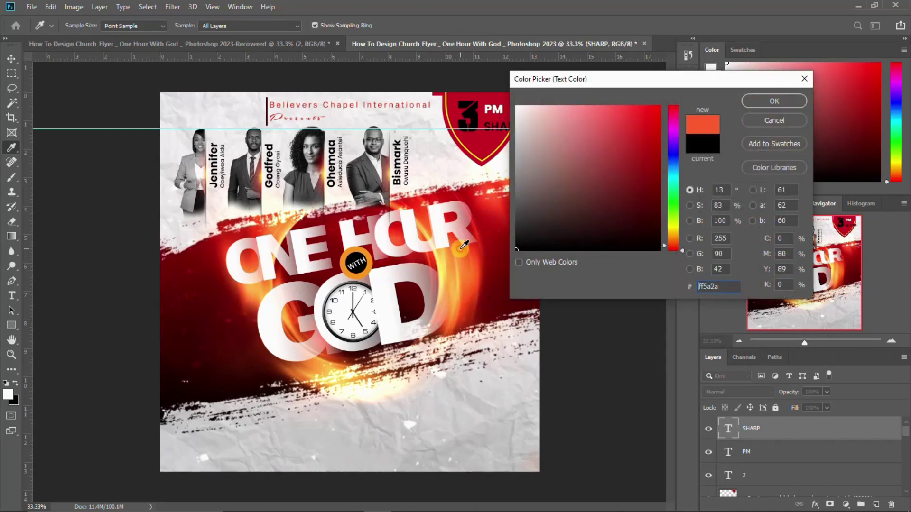
click(258, 284)
click(772, 101)
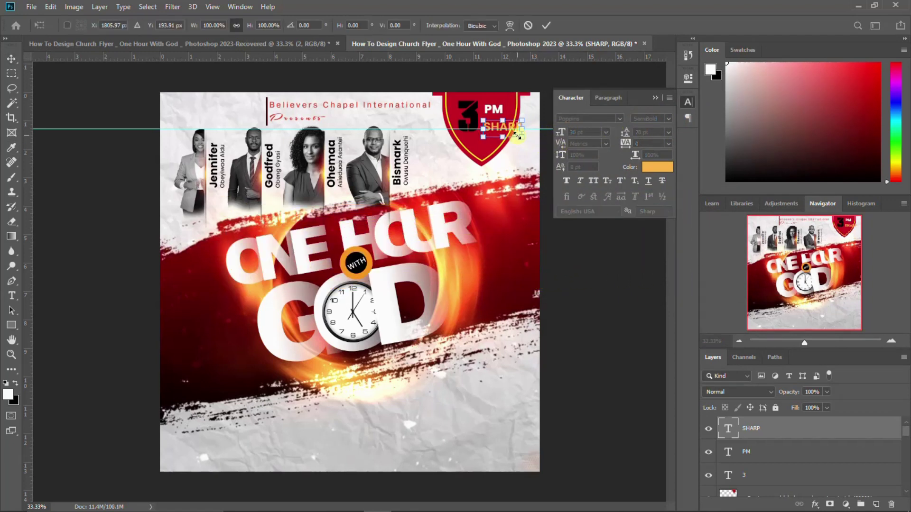
- Shrink SHARP to 20 pt under PM and enlarge PM to about 39.44 pt
mouse_move(520, 135)
mouse_down()
mouse_move(500, 127)
mouse_move(508, 128)
mouse_up()
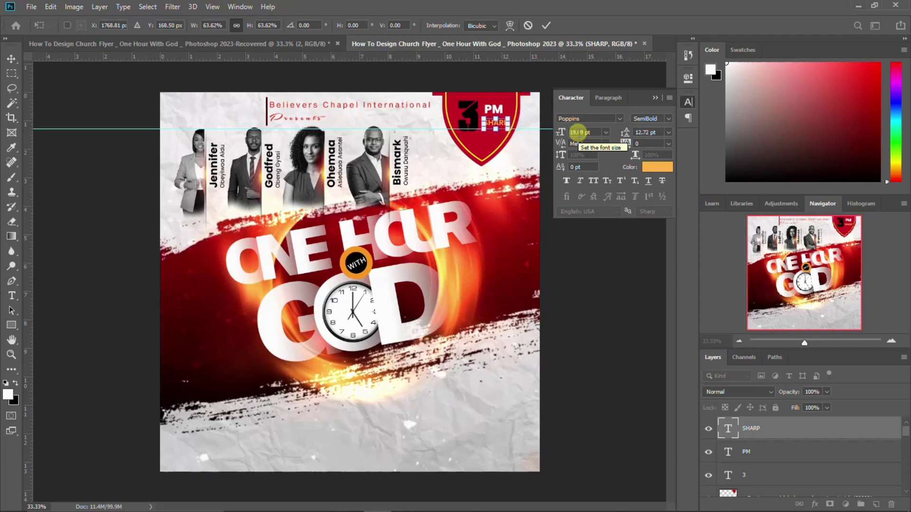
key(Return)
click(578, 132)
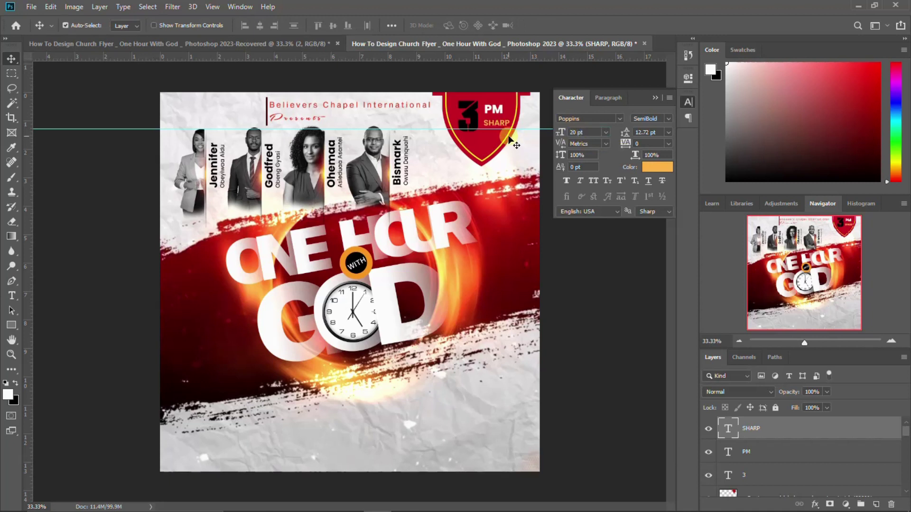
click(500, 107)
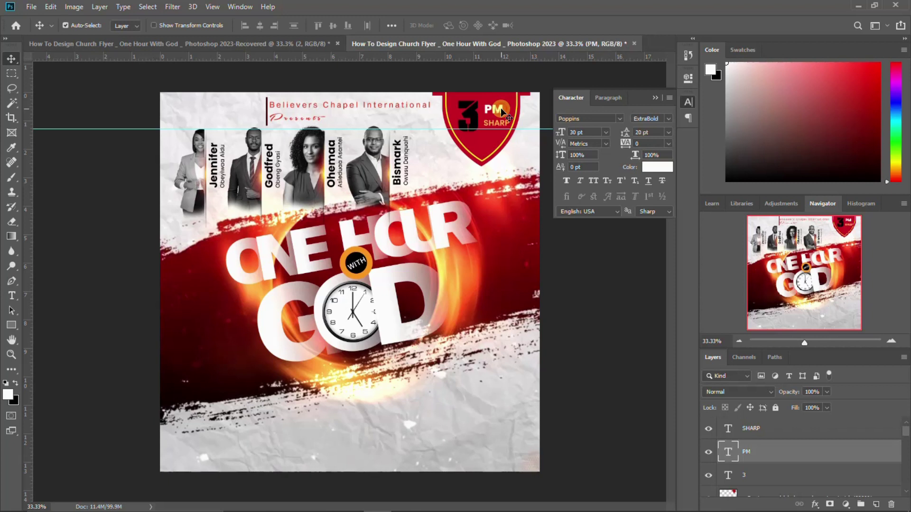
key(ctrl+t)
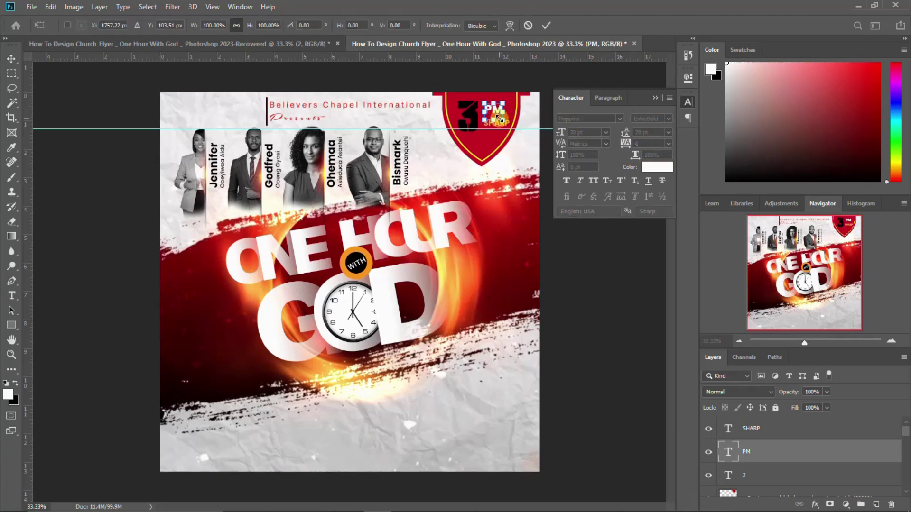
mouse_move(501, 118)
mouse_down()
mouse_move(508, 124)
mouse_move(495, 113)
mouse_up()
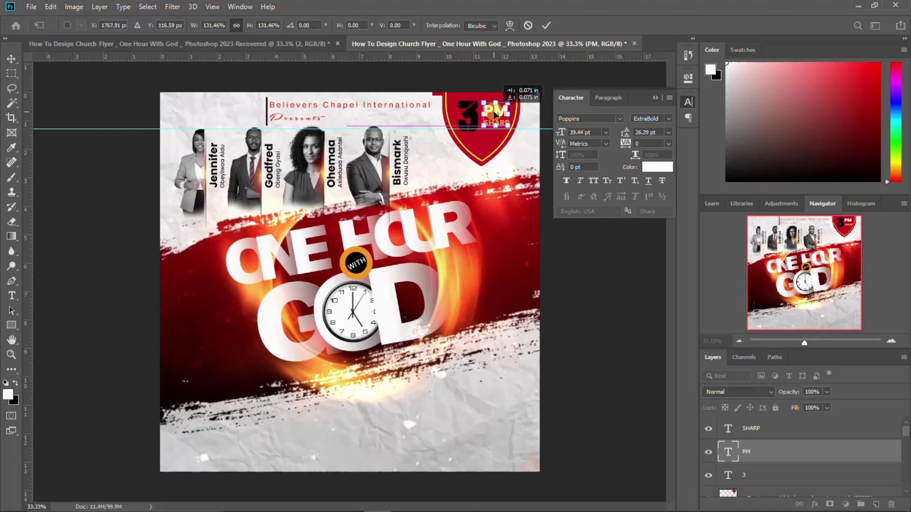
key(Return)
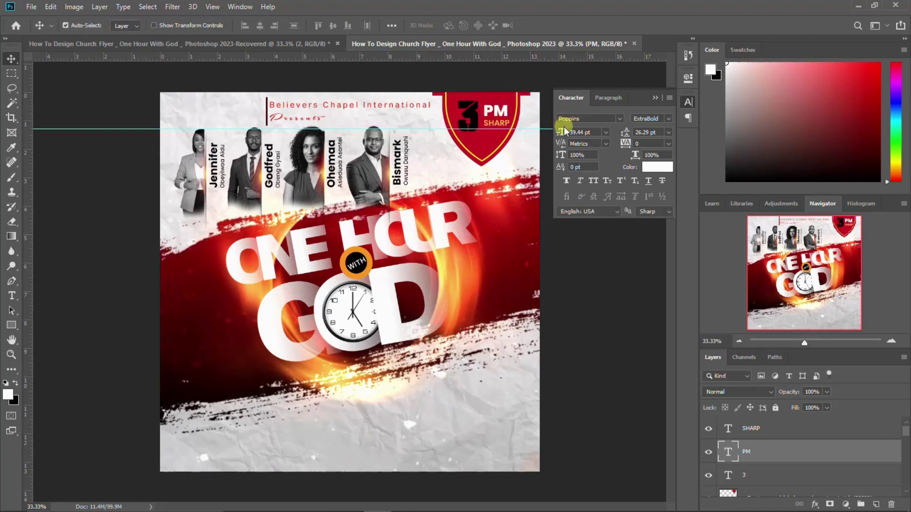
click(501, 128)
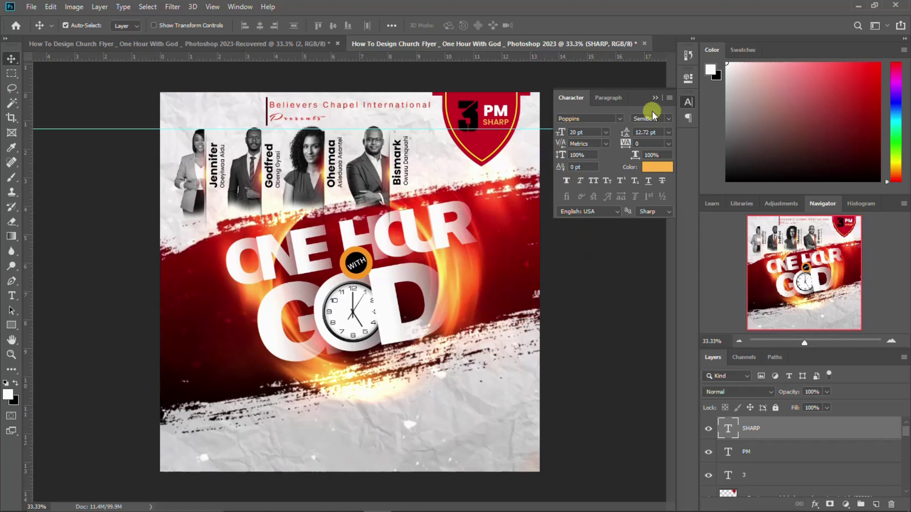
- Select the line 'Expect Great Things from God, Attempt Great Things for God' in the Word font notes
click(687, 100)
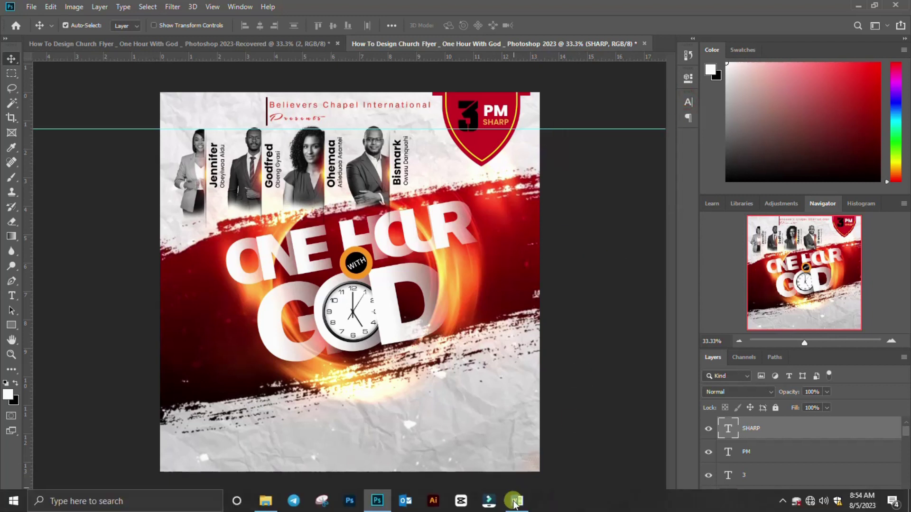
click(515, 502)
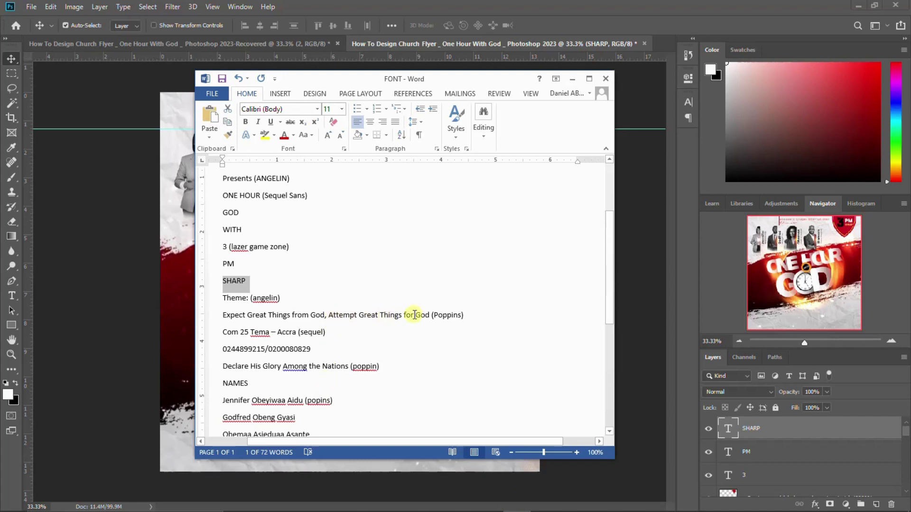
drag(431, 315, 186, 323)
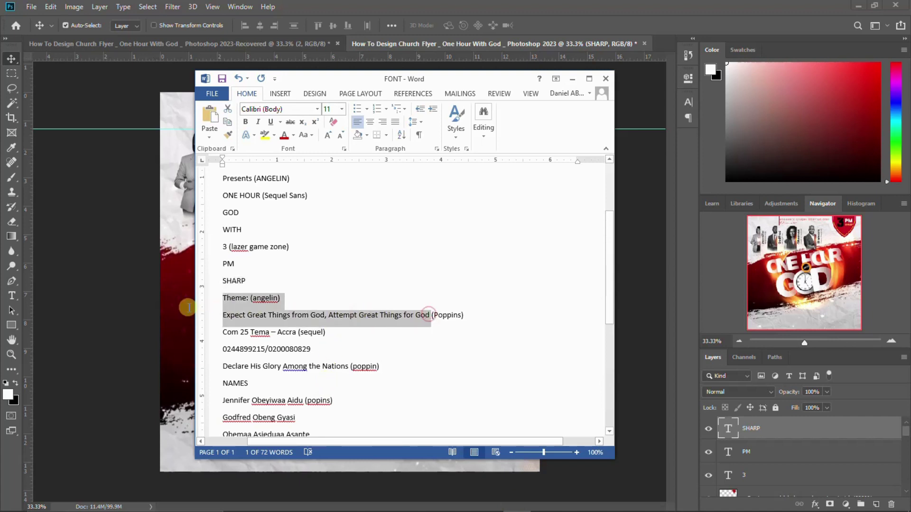
mouse_move(404, 502)
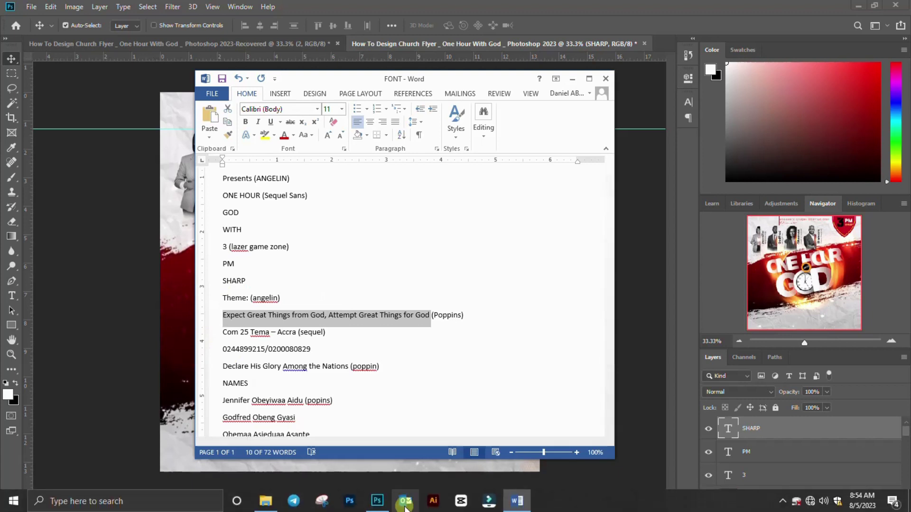
click(376, 504)
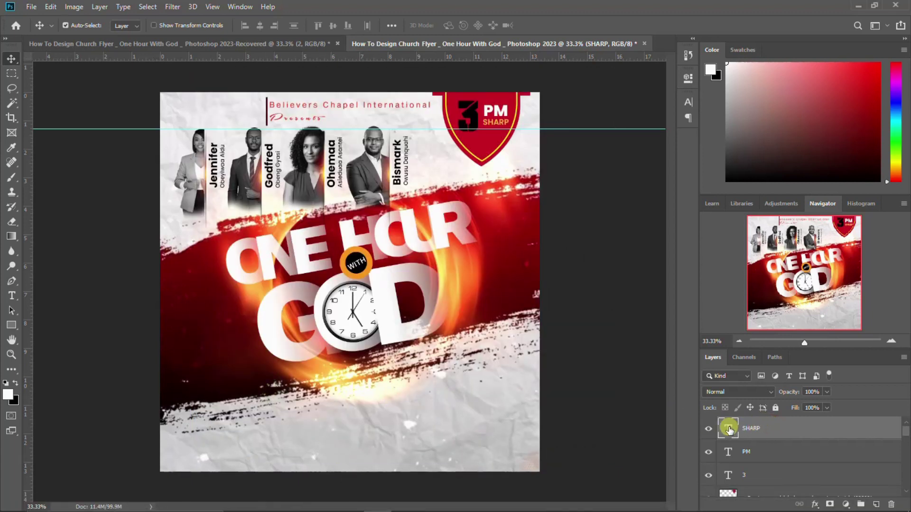
- Paste the theme line into a new paragraph text box near the flyer's bottom
click(12, 296)
mouse_move(298, 413)
mouse_down()
mouse_move(417, 433)
mouse_move(472, 431)
mouse_up()
key(ctrl+v)
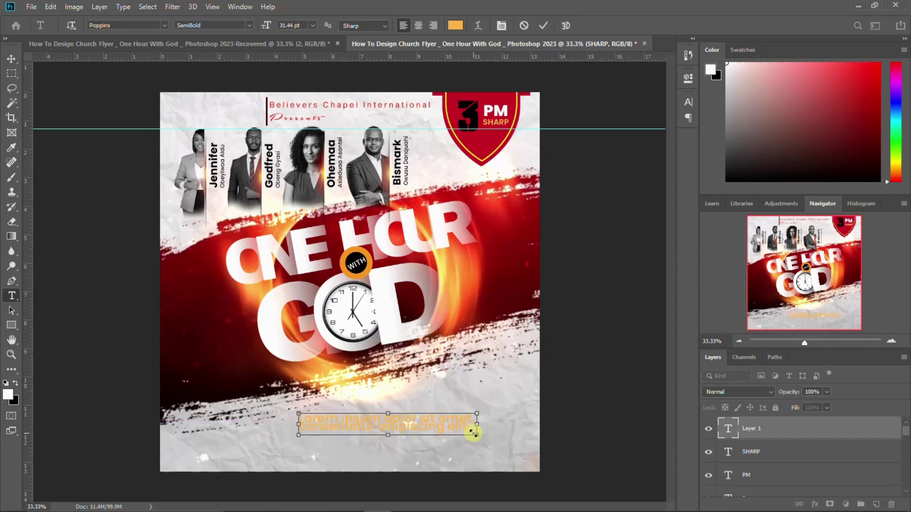
key(ctrl+Return)
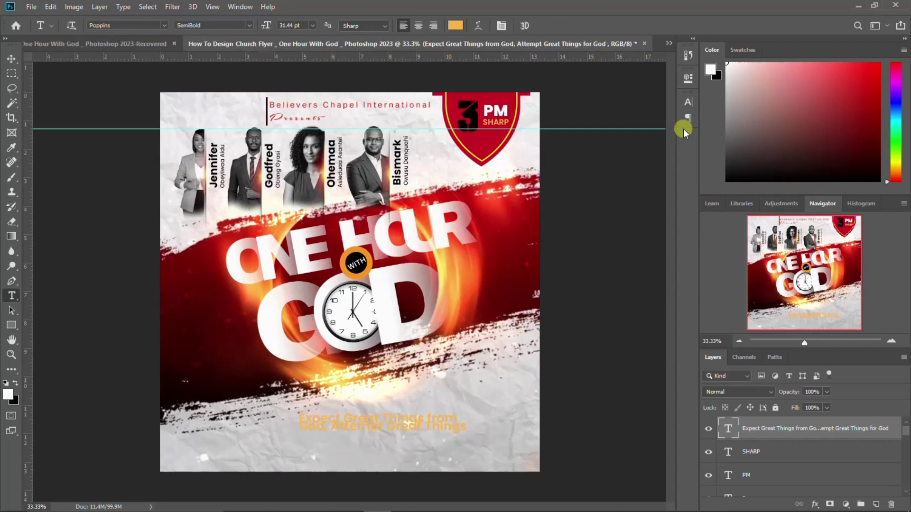
- Make the theme text 20 pt black and move it slightly lower and left
click(689, 101)
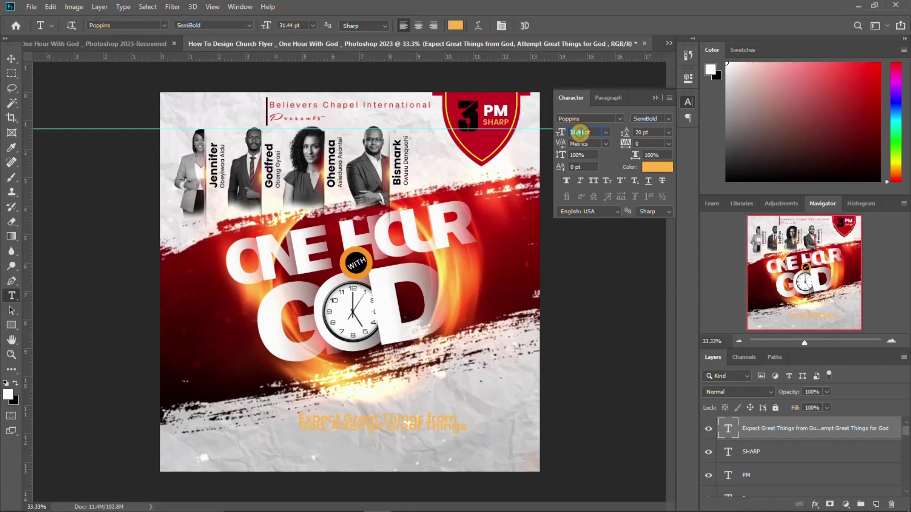
text(20)
key(Return)
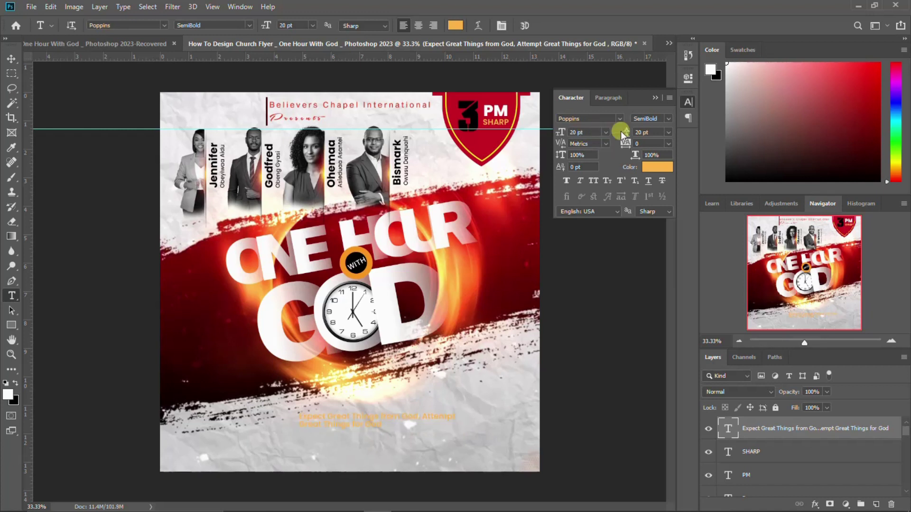
click(656, 167)
drag(602, 173, 522, 257)
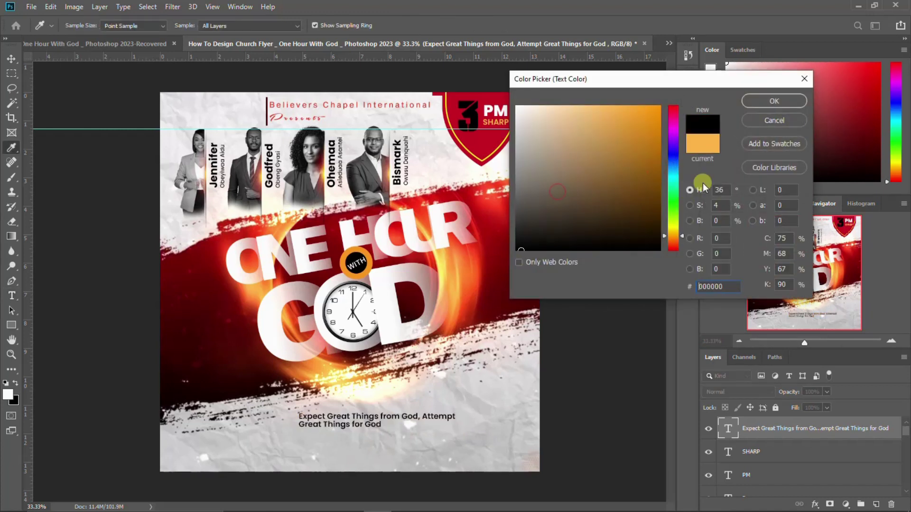
click(773, 102)
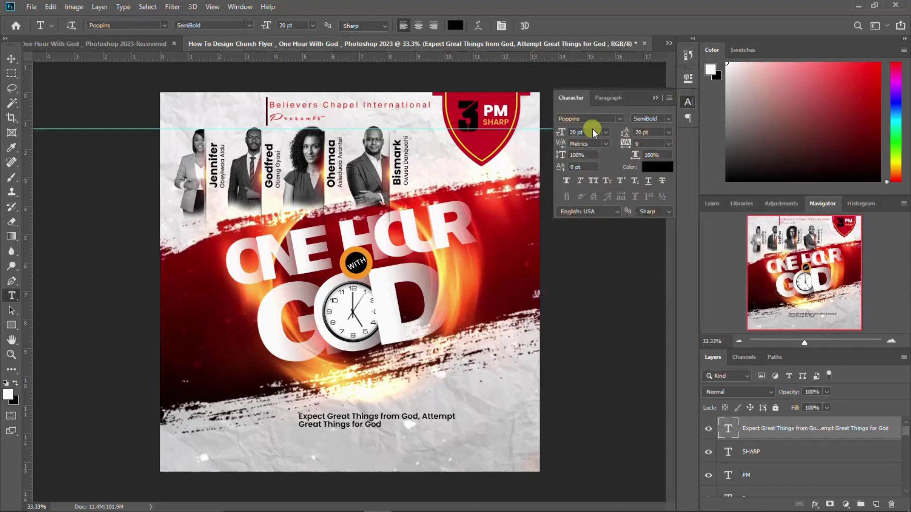
key(v)
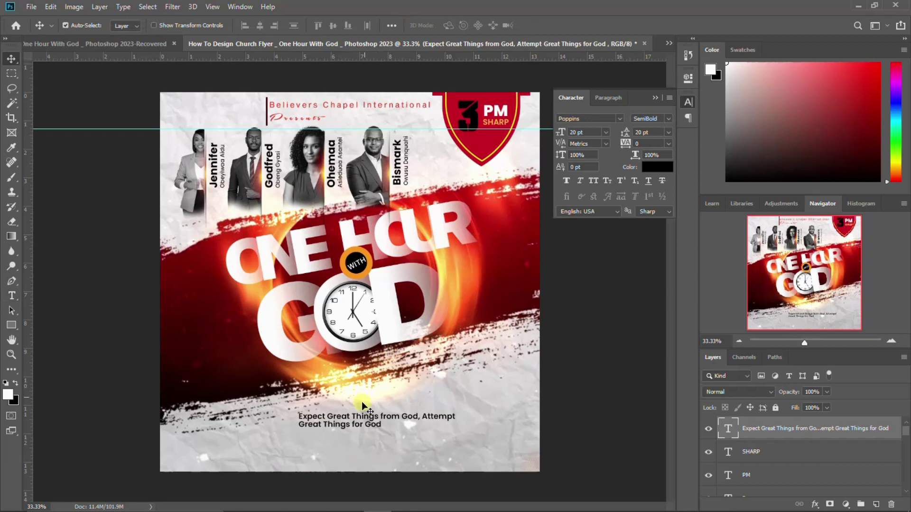
drag(351, 421, 330, 440)
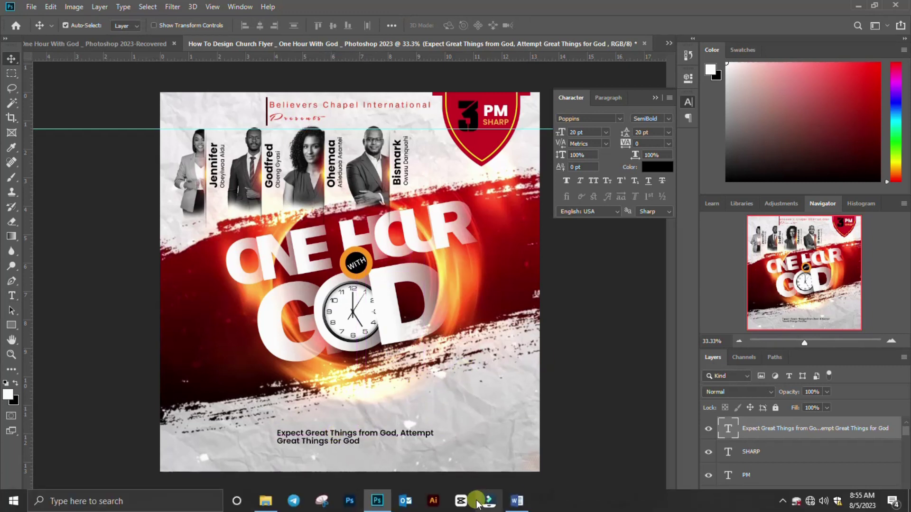
click(516, 501)
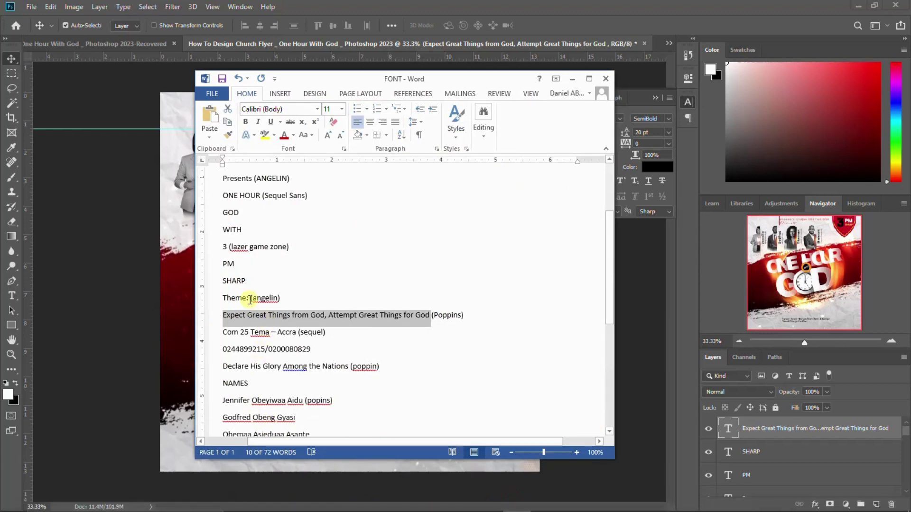
- Copy 'Theme:' from the notes and add it as a text layer above the theme line
drag(250, 296, 223, 299)
key(ctrl+c)
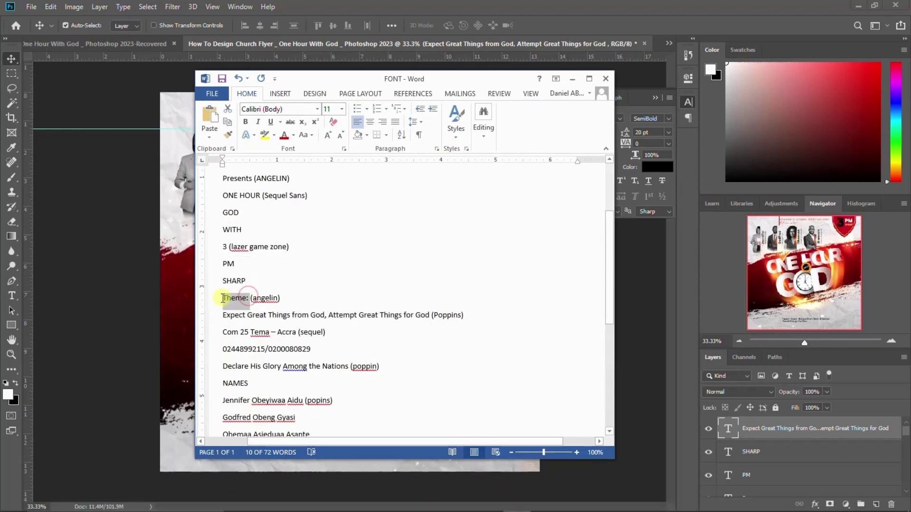
click(377, 501)
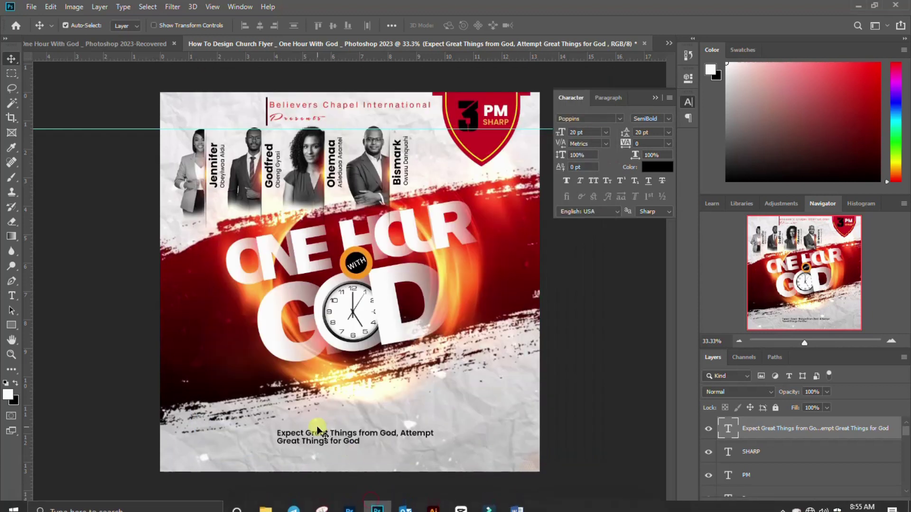
key(t)
click(286, 422)
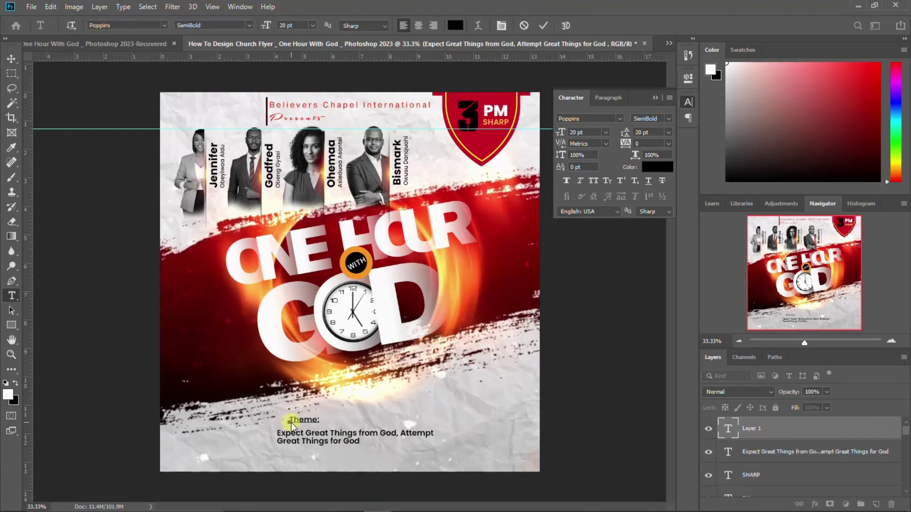
key(ctrl+v)
key(ctrl+Return)
mouse_move(455, 510)
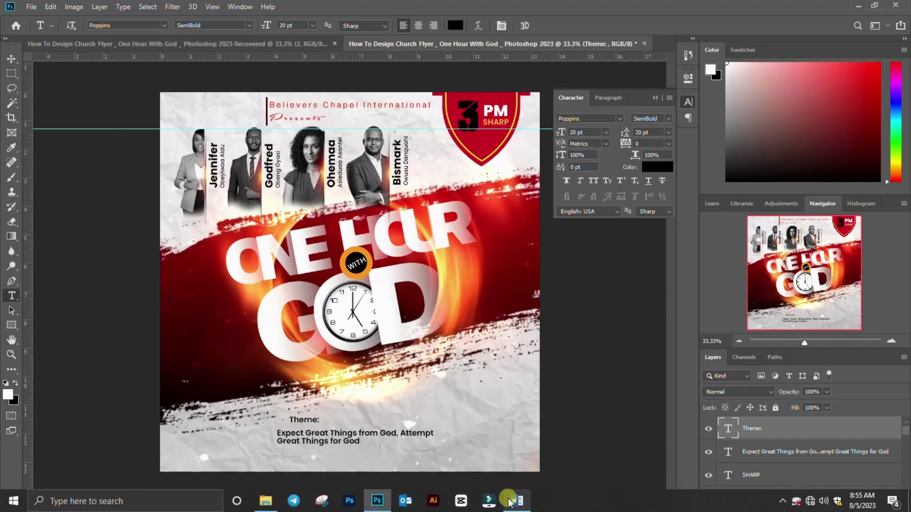
- Set the Theme: font, trying Angelin Regular and settling on Southern Aire
click(517, 500)
double_click(264, 297)
key(ctrl+c)
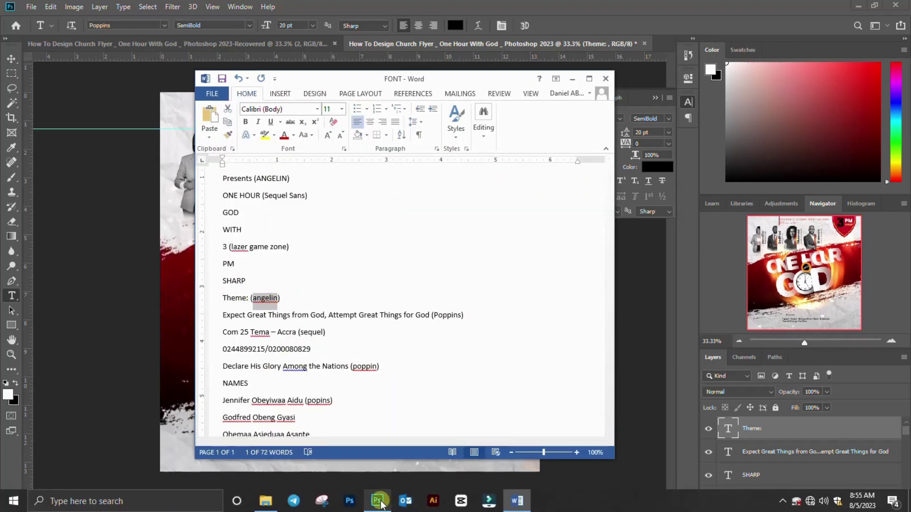
click(380, 501)
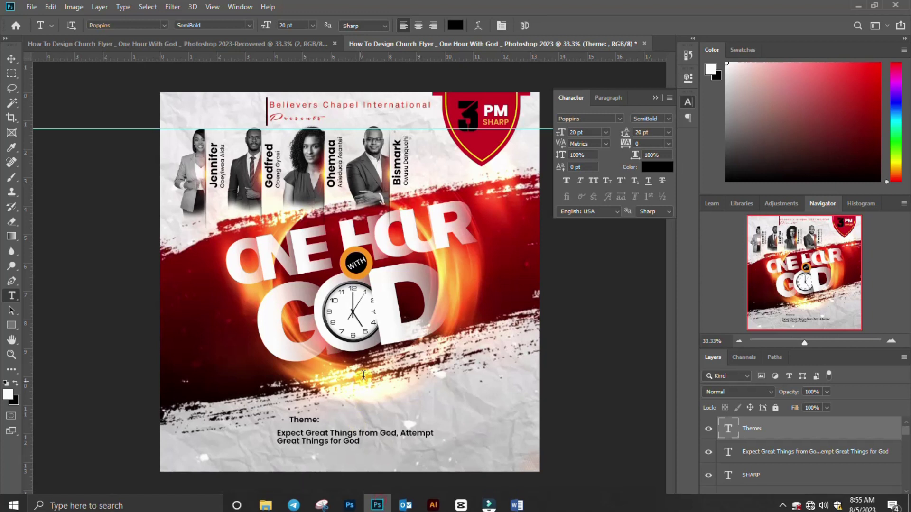
click(604, 116)
key(ctrl+v)
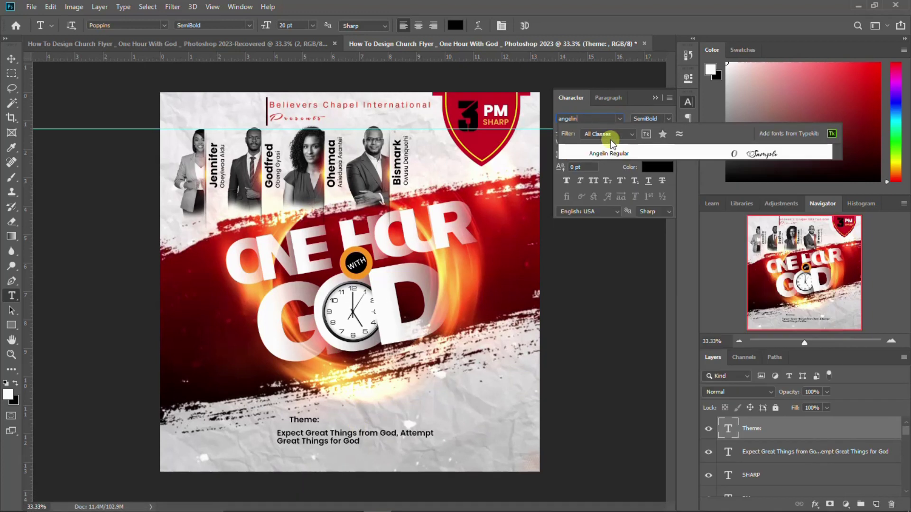
click(610, 154)
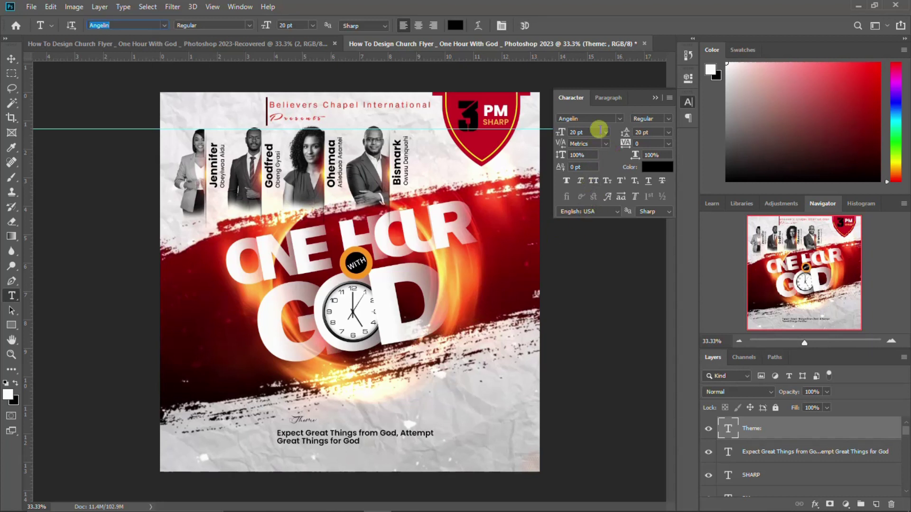
click(620, 119)
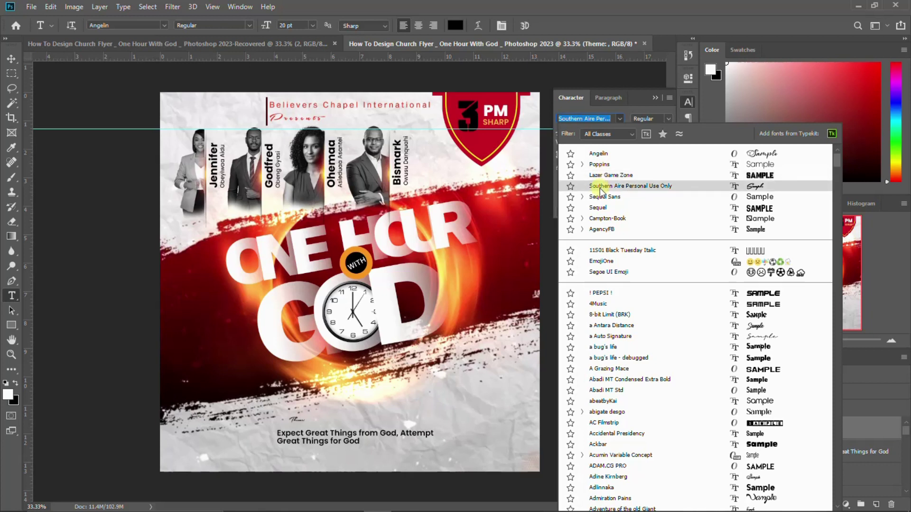
click(600, 188)
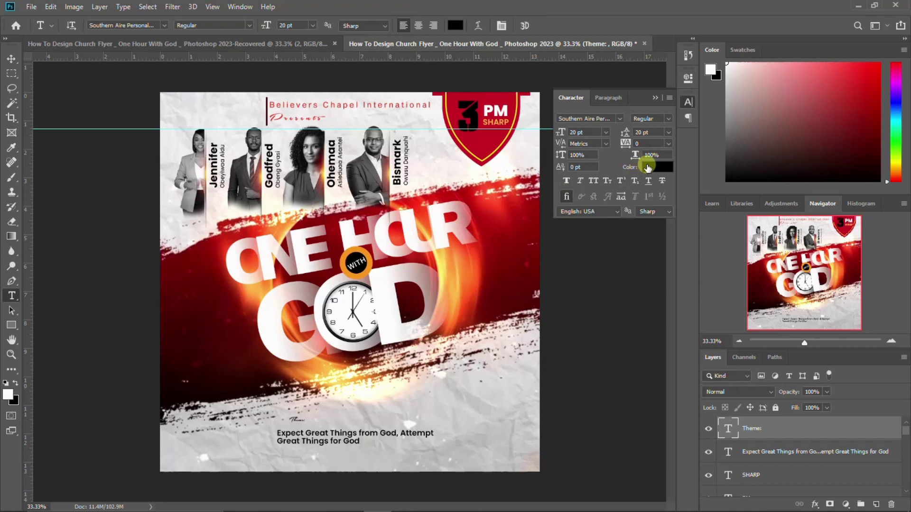
- Colour the Theme: label dark red sampled from the flyer
click(648, 167)
click(493, 212)
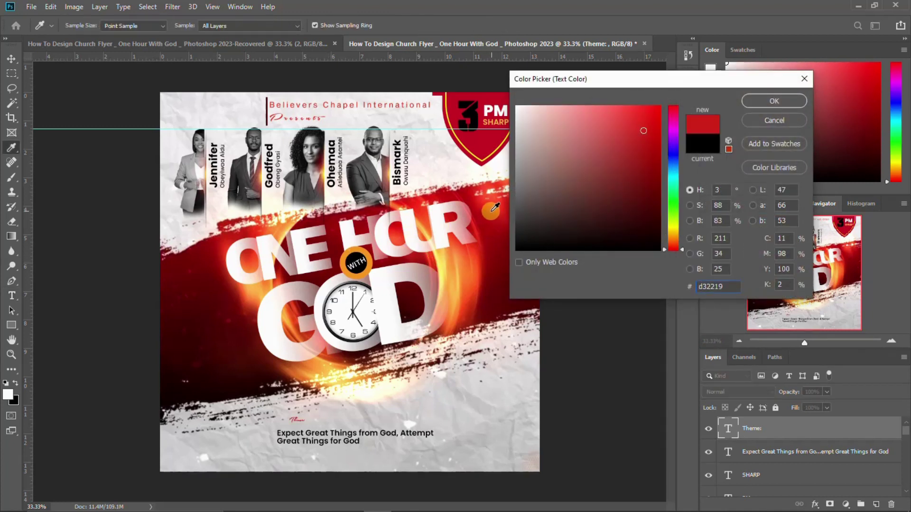
click(507, 204)
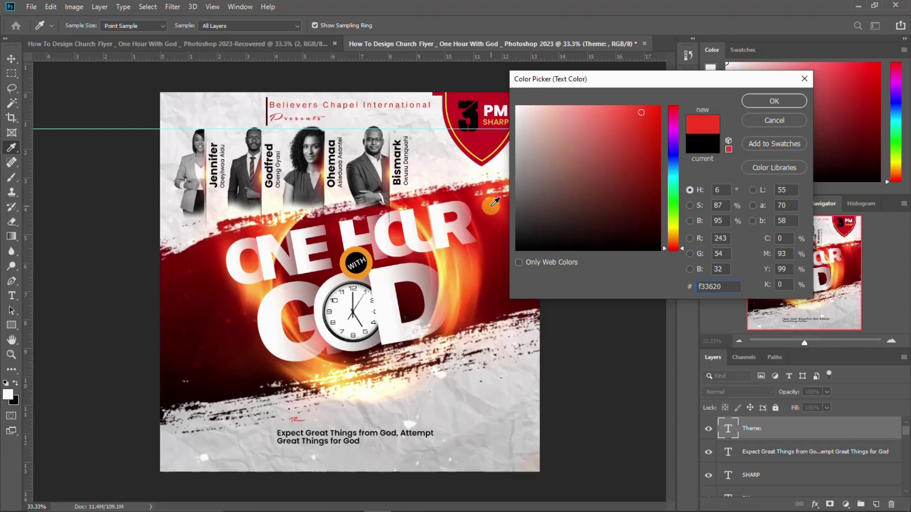
click(477, 266)
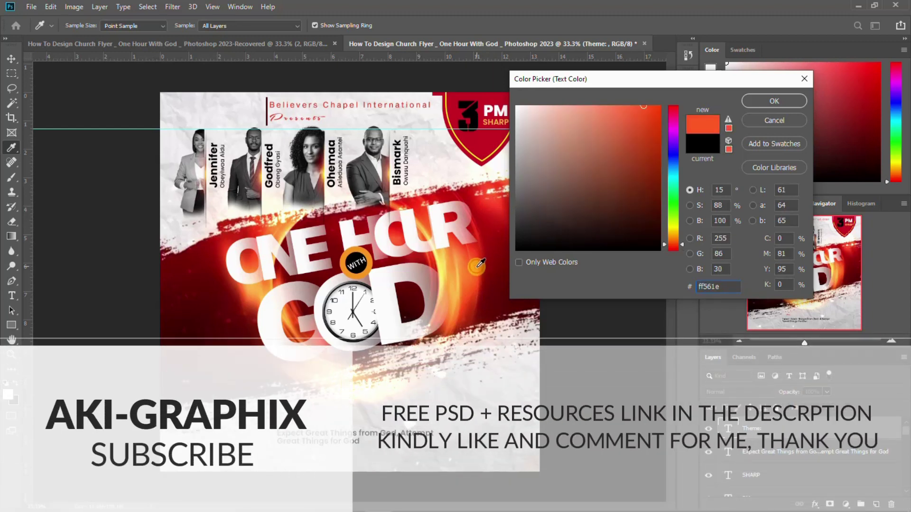
click(477, 266)
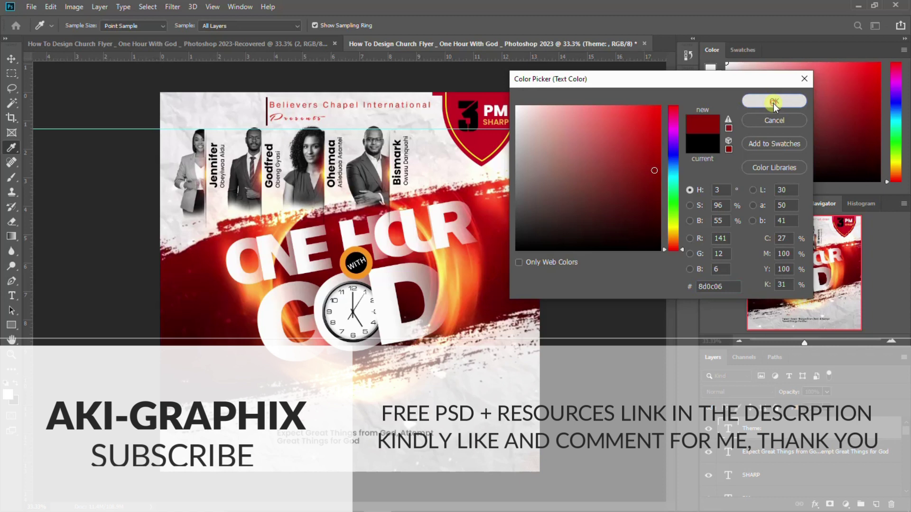
click(773, 103)
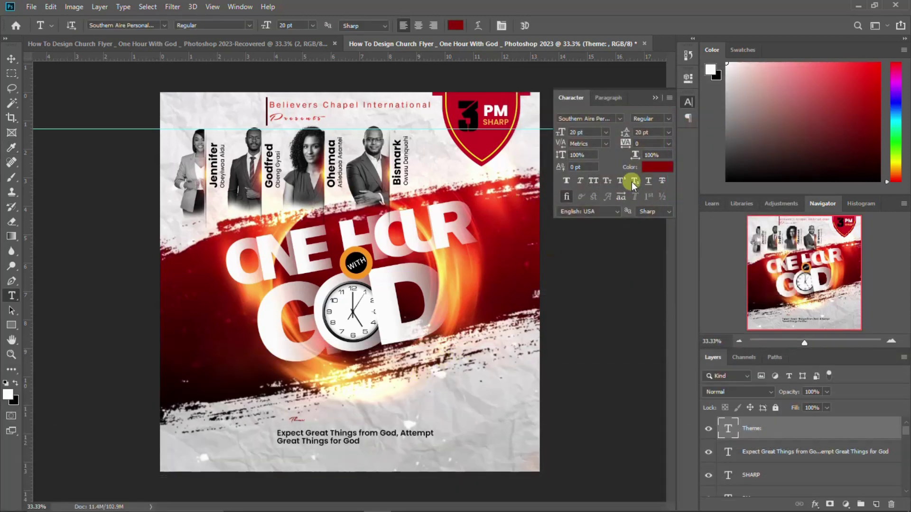
- Adjust the Theme: font size and scale the label to about 211% above the theme line
click(575, 132)
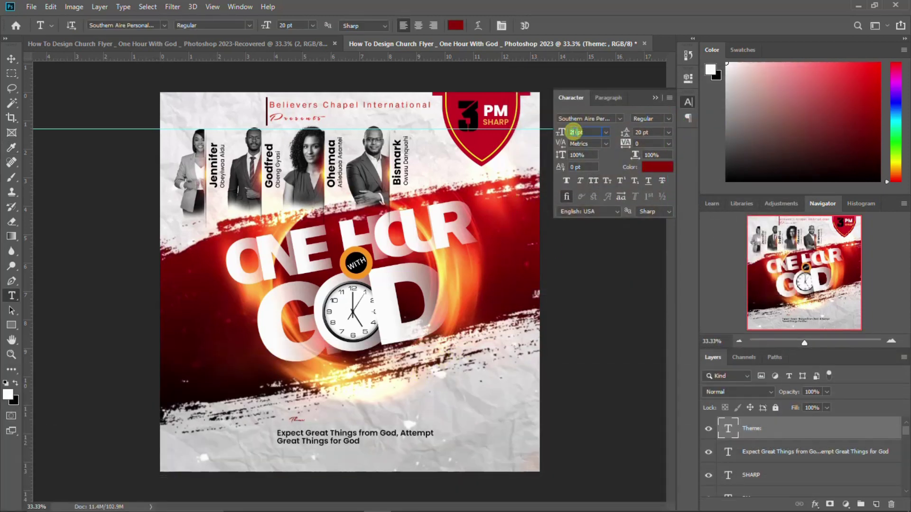
text(30)
click(689, 103)
click(688, 101)
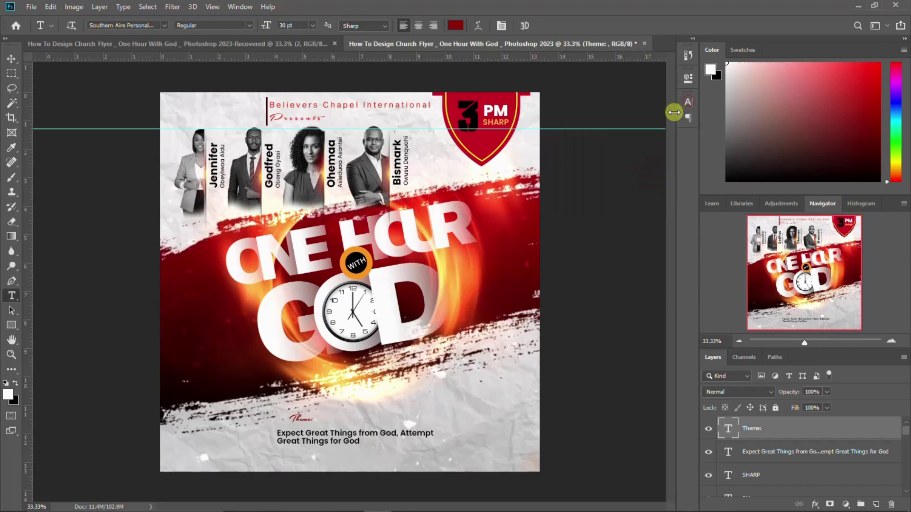
key(ctrl+t)
drag(314, 423, 296, 430)
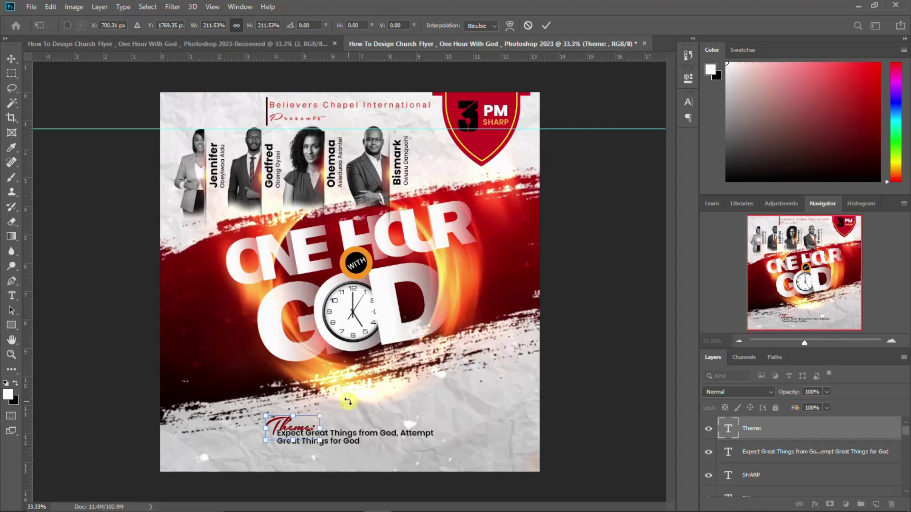
key(Return)
- Edit the location text so 'Com' reads 'Community'
key(t)
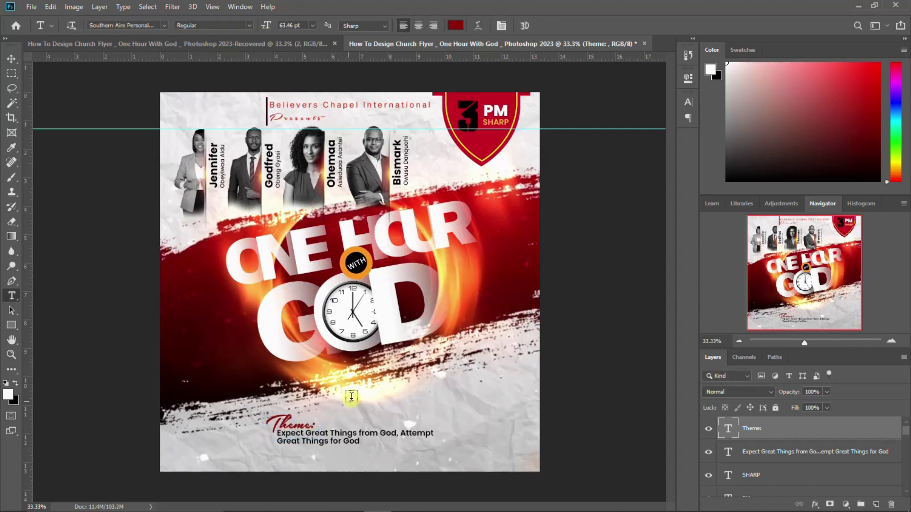
click(759, 453)
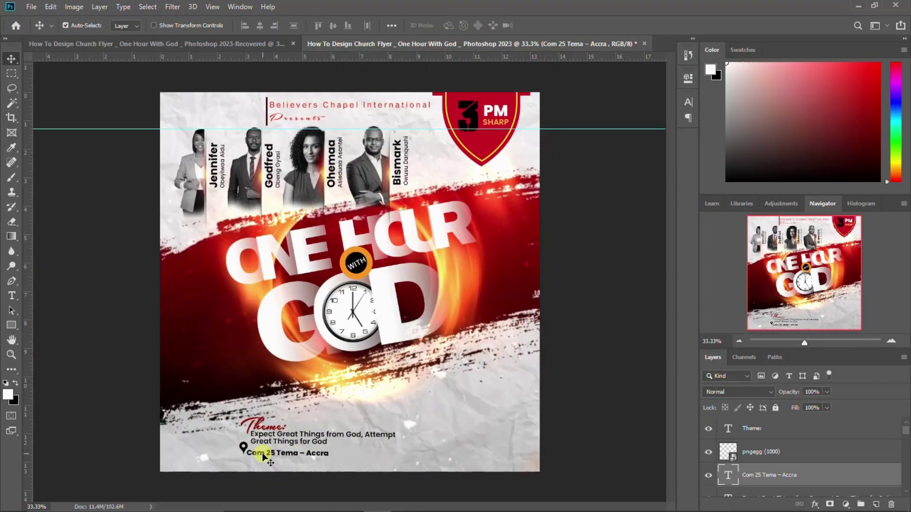
key(t)
click(266, 454)
click(266, 453)
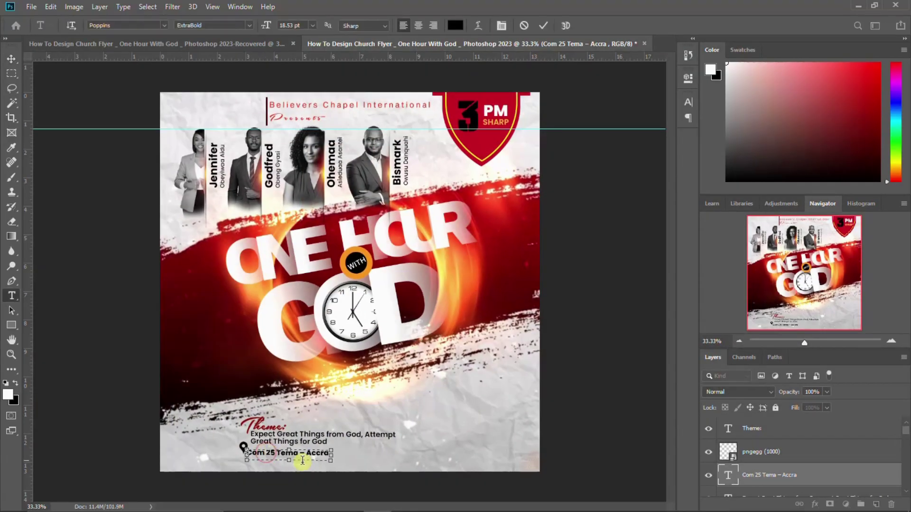
text(m)
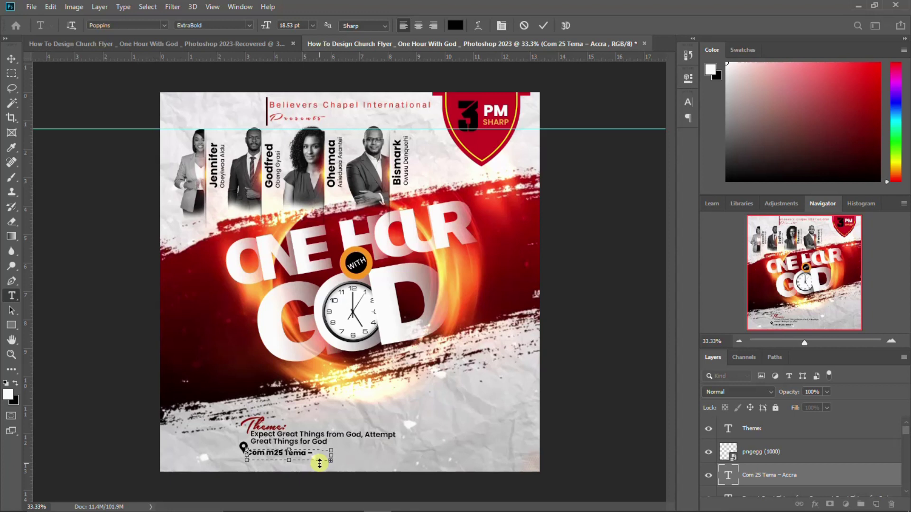
key(BackSpace)
key(BackSpace)
text(mu)
text(nity)
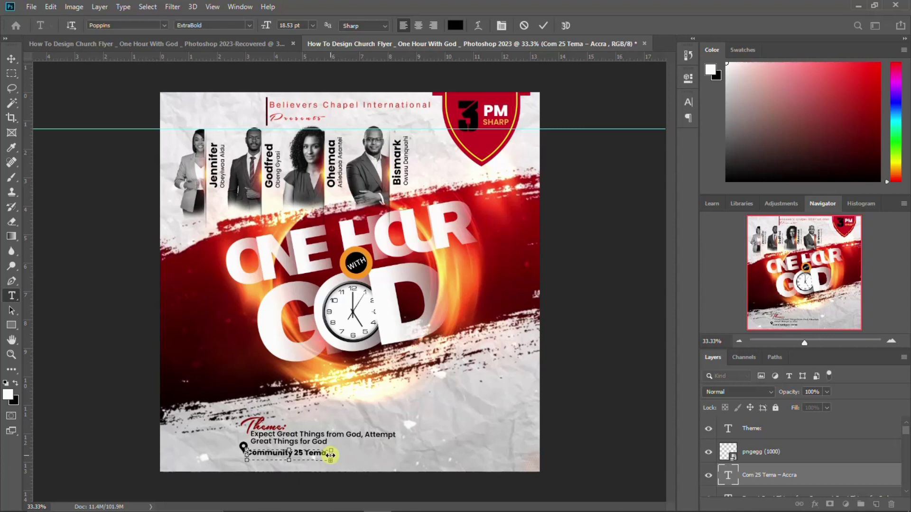
key(ctrl+Return)
key(v)
- Resize the location text box so 'Community 25 Tema - Accra' fits on one line
double_click(321, 456)
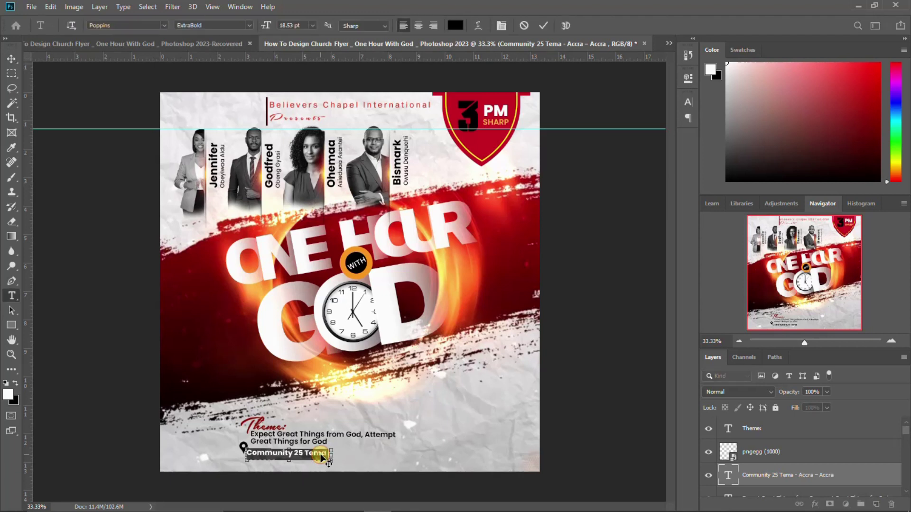
drag(332, 463, 372, 464)
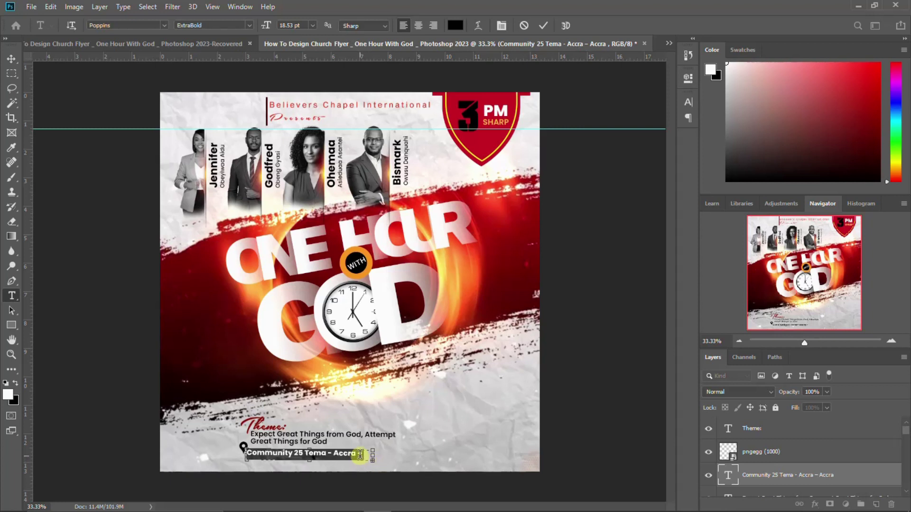
key(ctrl+Return)
key(v)
double_click(361, 453)
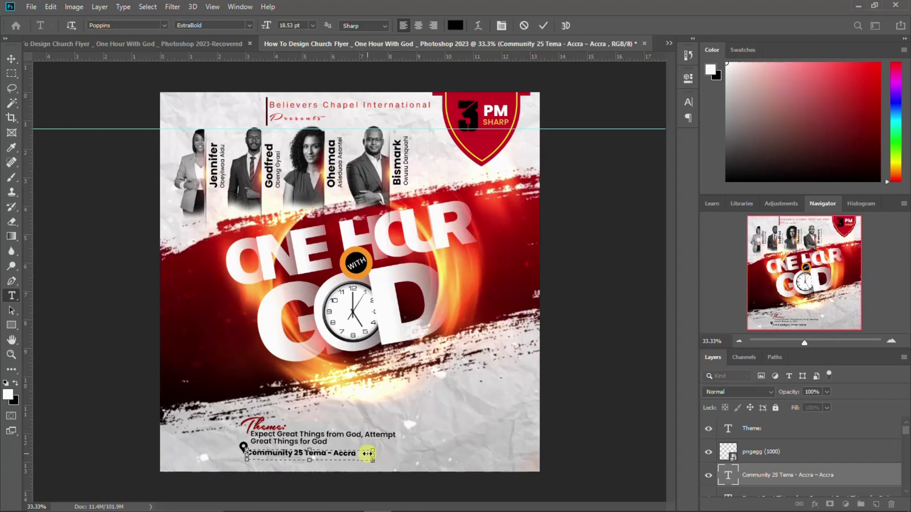
drag(373, 463, 364, 461)
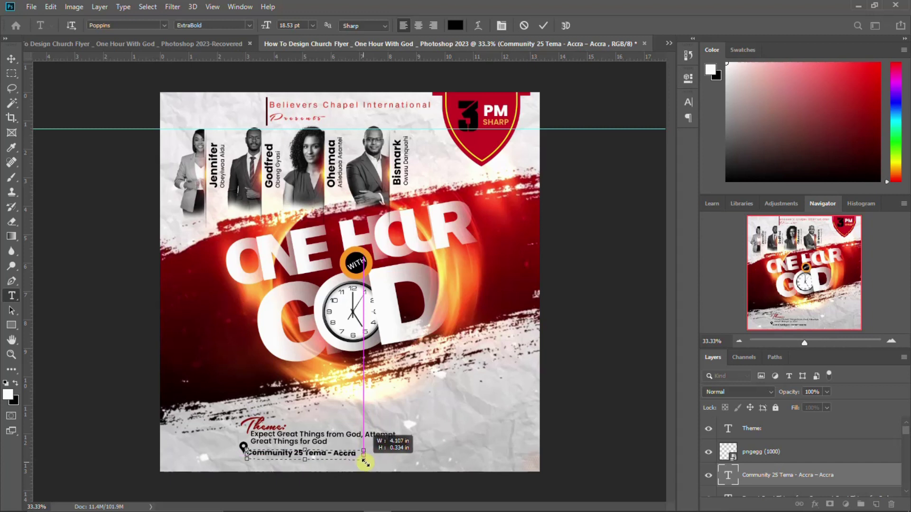
key(ctrl+Return)
key(v)
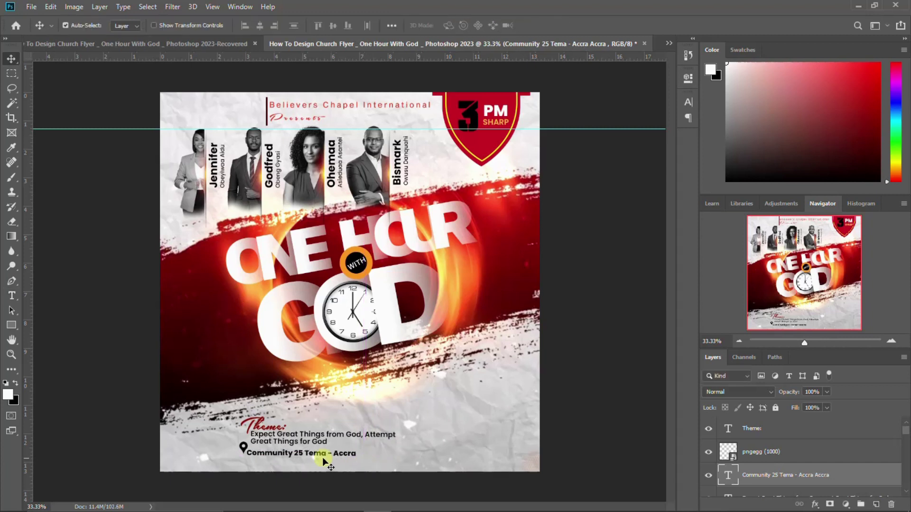
- Select the location pin graphic, then highlight the contact phone numbers line in Word
click(244, 450)
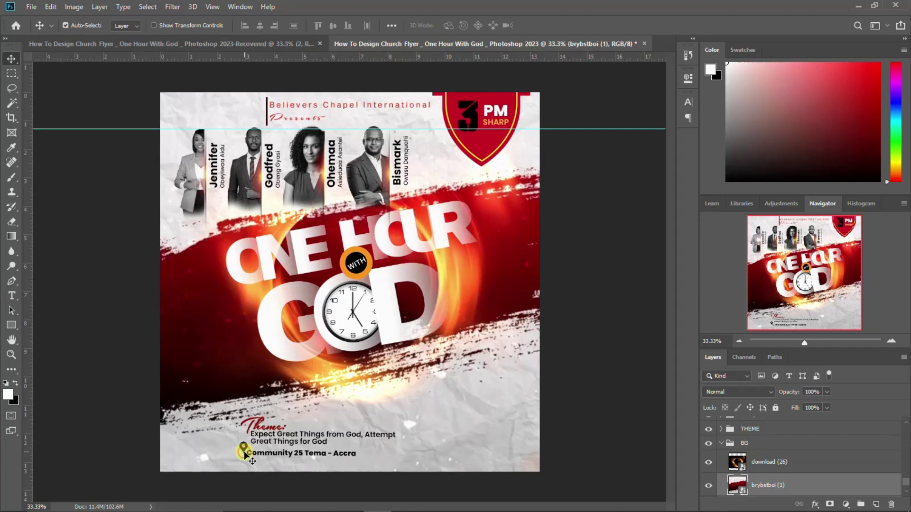
click(244, 453)
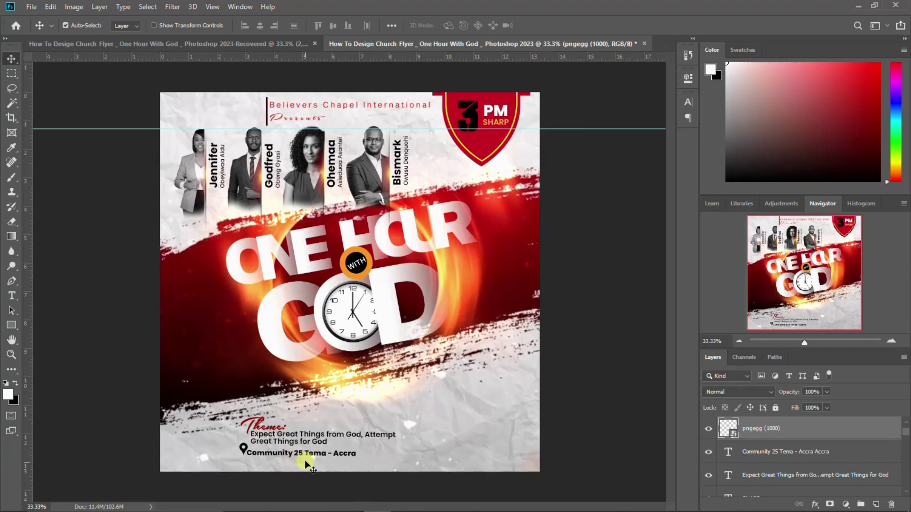
click(515, 502)
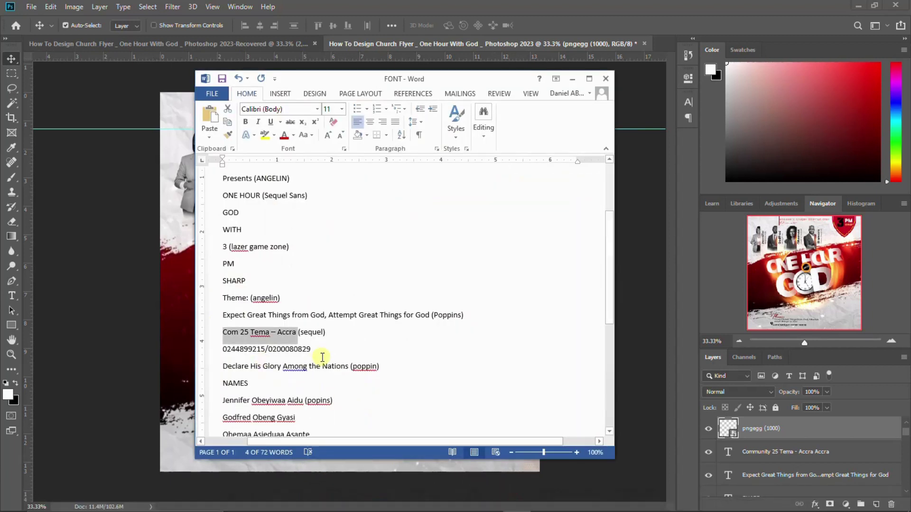
drag(316, 353, 192, 351)
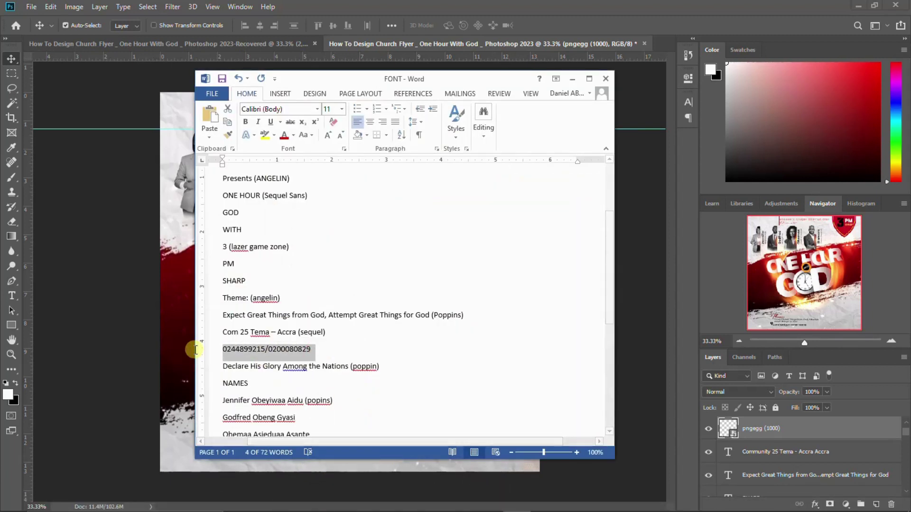
- Paste the contact phone numbers as a new text line below the location
click(377, 509)
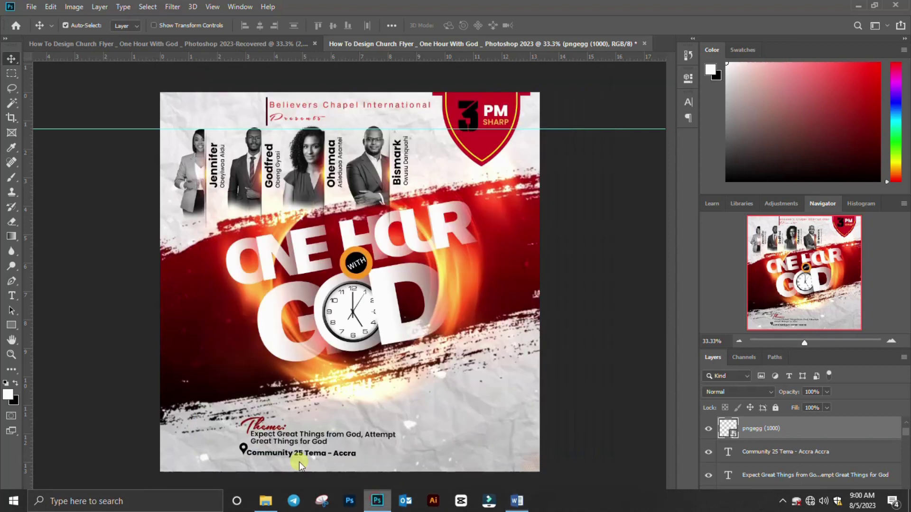
key(t)
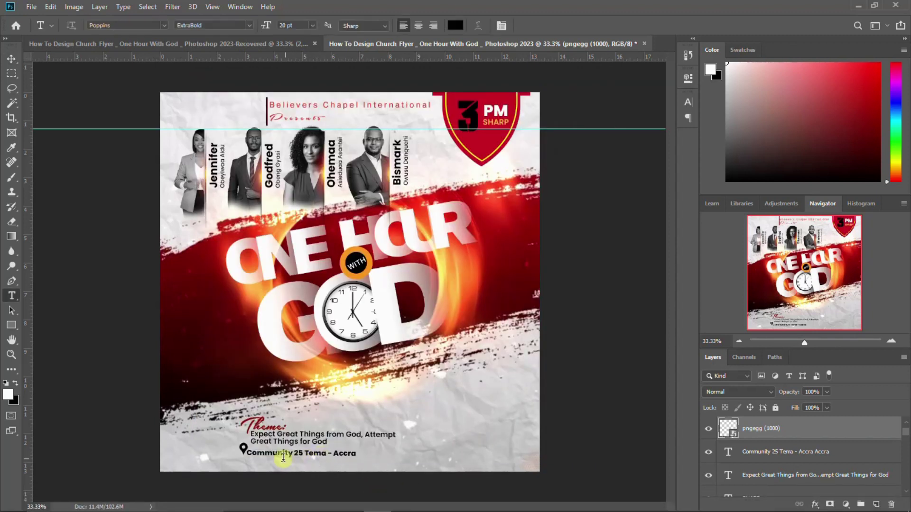
click(261, 463)
key(ctrl+v)
key(ctrl+Return)
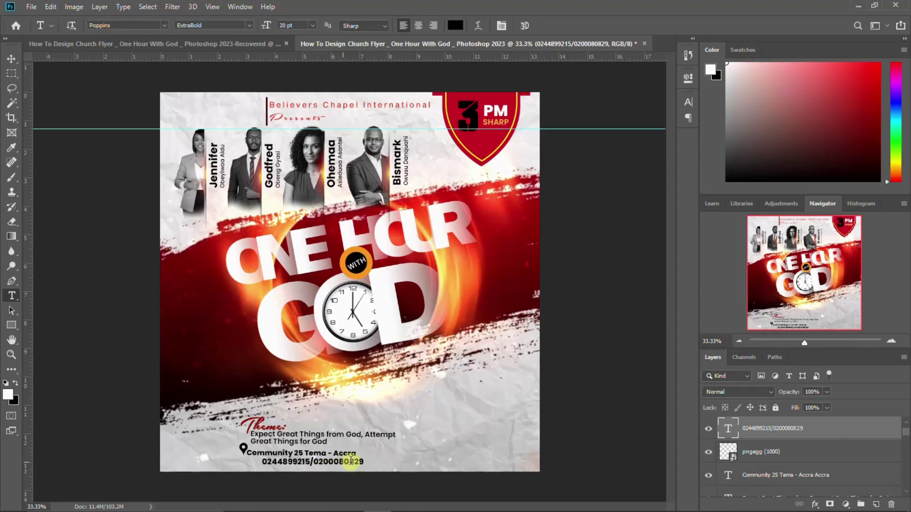
- Format the phone numbers as Regular weight, 17 pt, with tracking 200
click(688, 102)
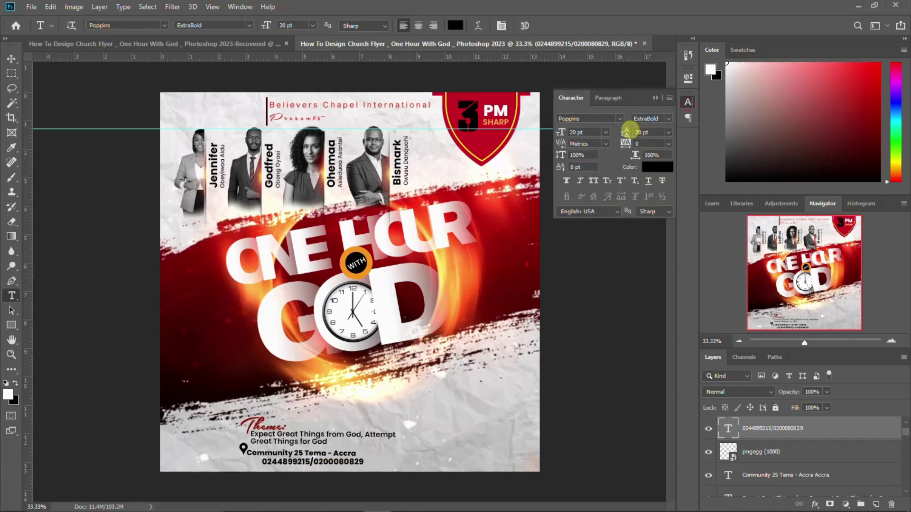
click(668, 118)
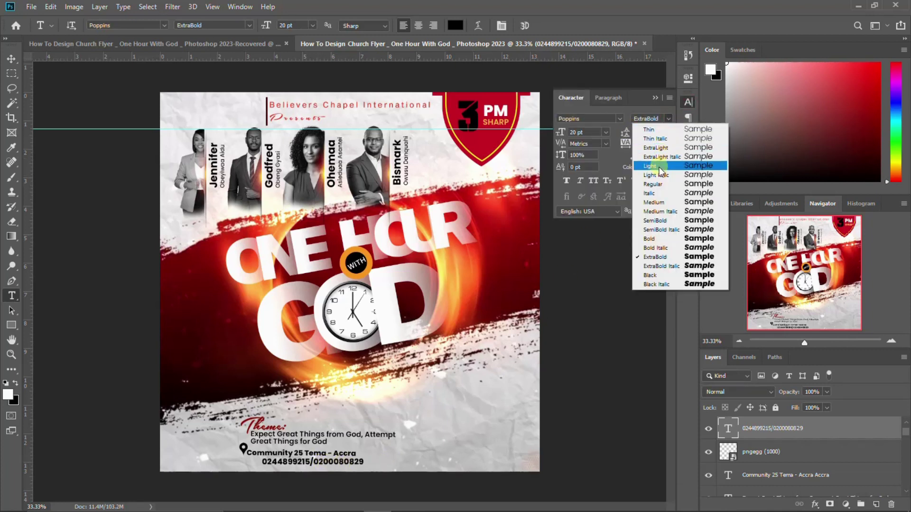
click(654, 184)
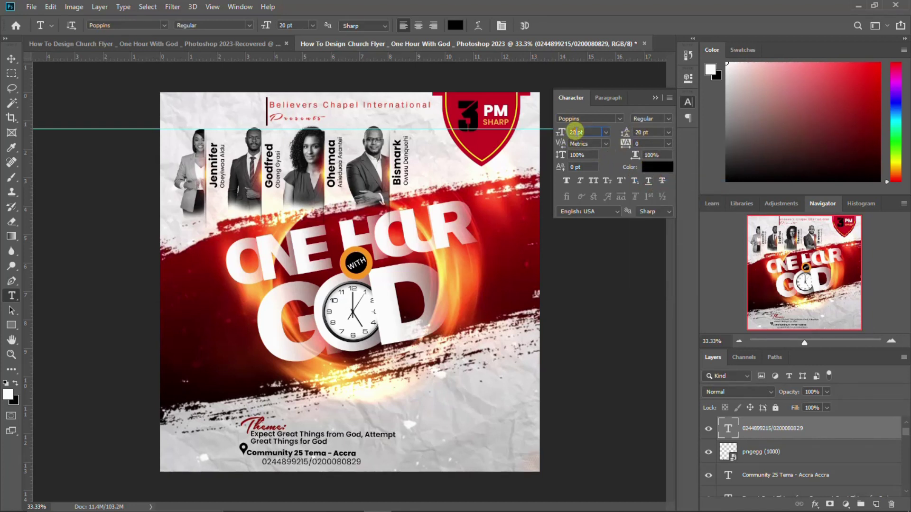
click(589, 132)
text(17)
key(Return)
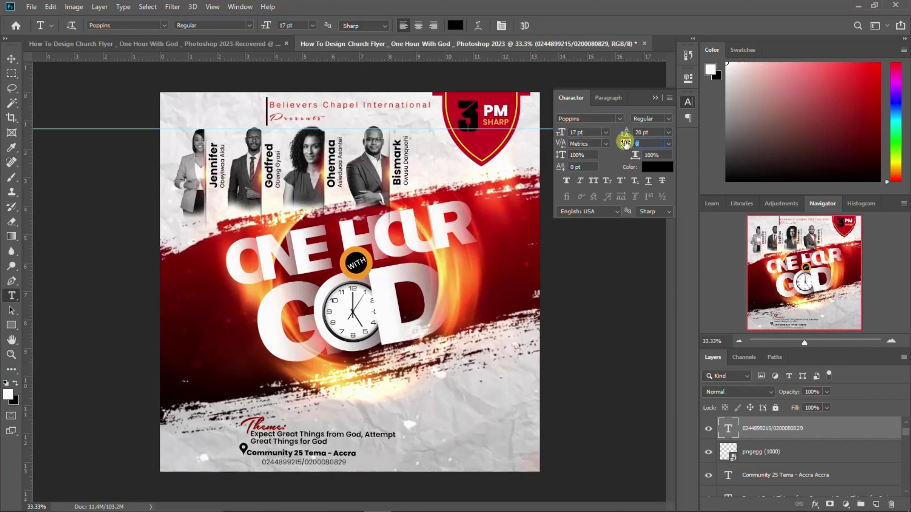
text(200)
key(Return)
click(688, 101)
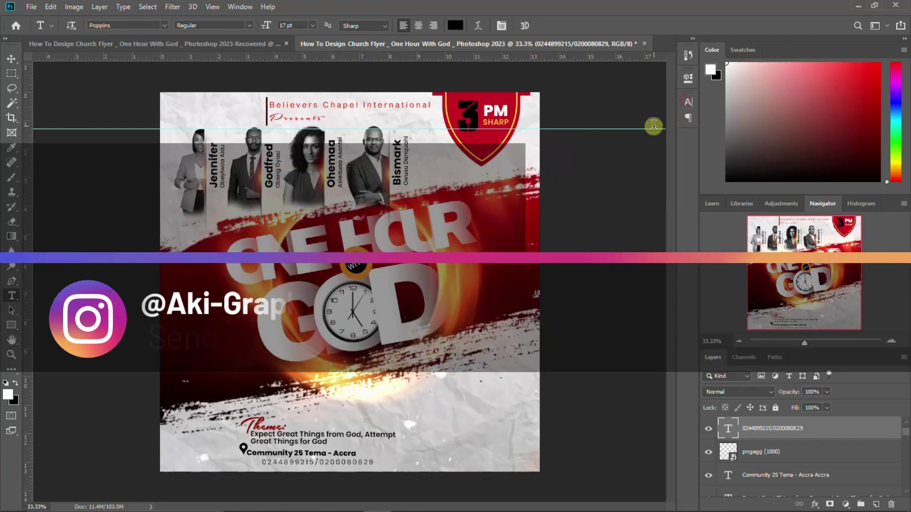
- Colour the phone numbers dark red from the brush stroke and commit their placement
click(688, 103)
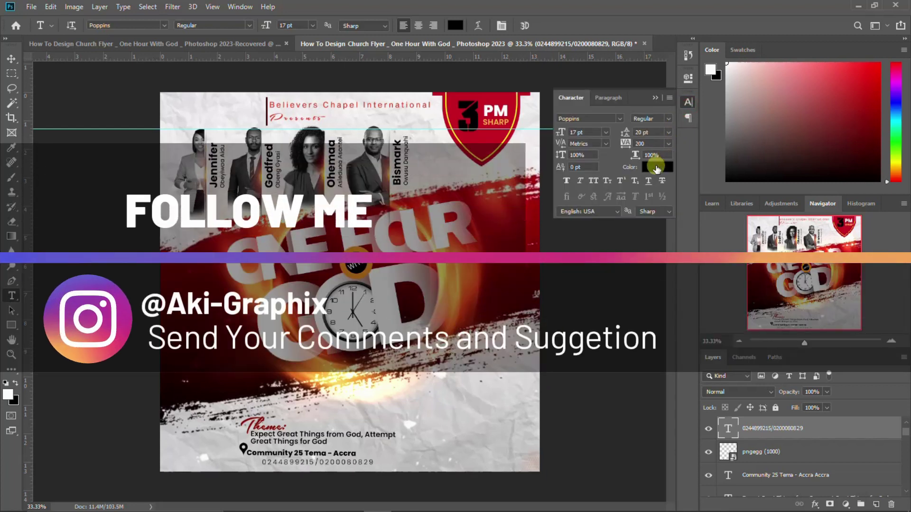
click(656, 167)
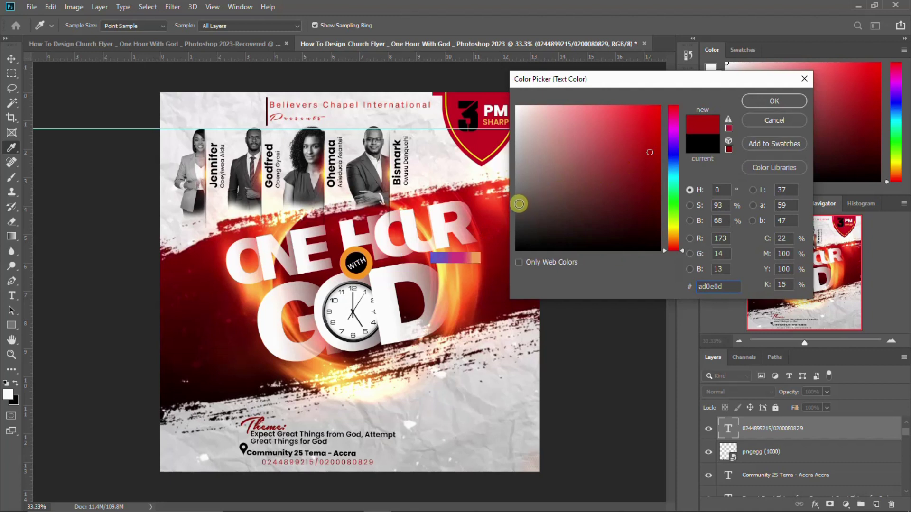
drag(519, 204, 233, 297)
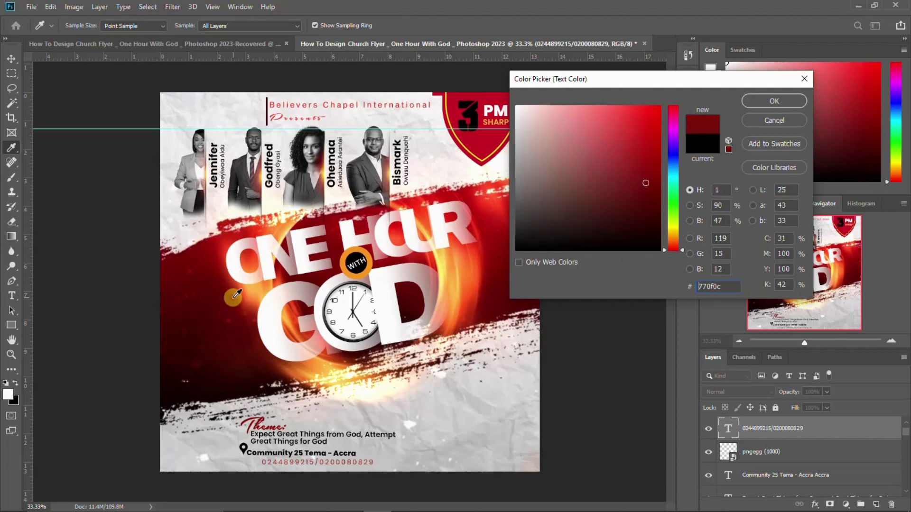
click(762, 104)
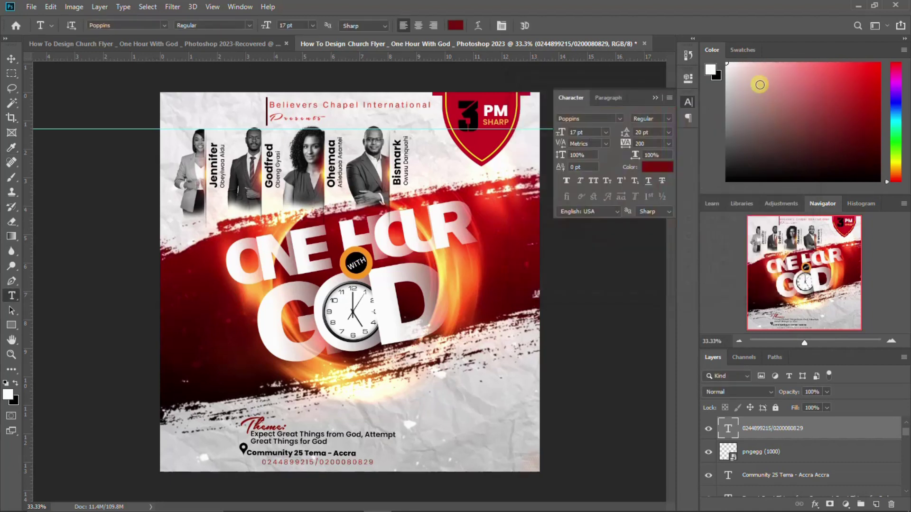
click(689, 100)
key(ctrl+t)
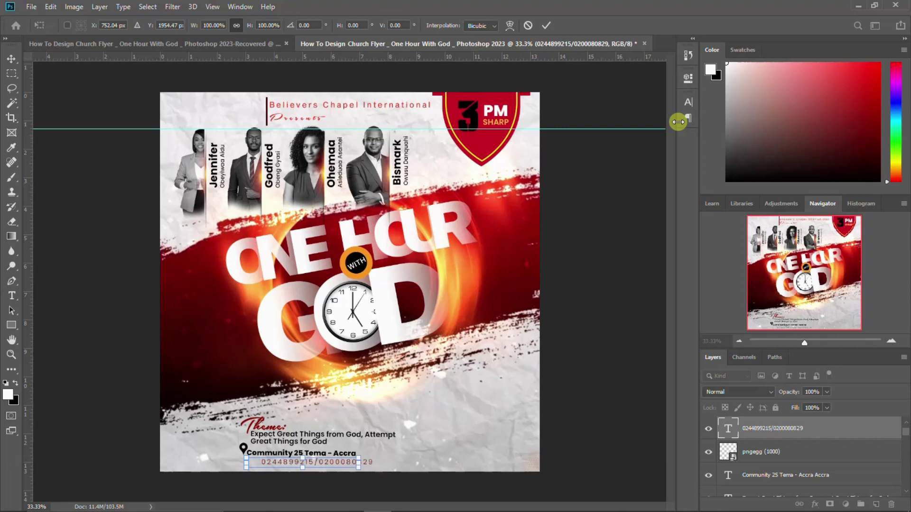
key(Return)
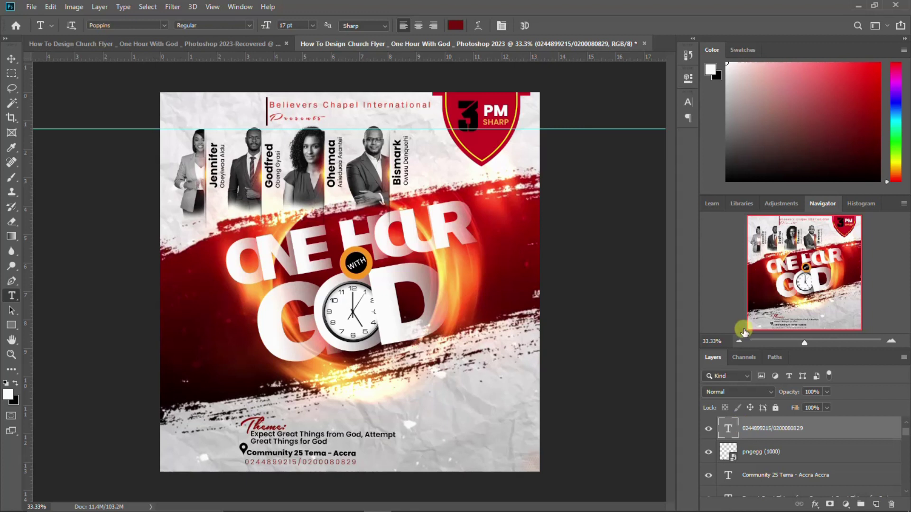
- Group the SHARP, PM, 3 and Pngtree label layers as 'TIME', then toggle its visibility to check
scroll(765, 431, up, 1)
scroll(764, 432, down, 2)
scroll(760, 433, down, 1)
scroll(759, 437, down, 1)
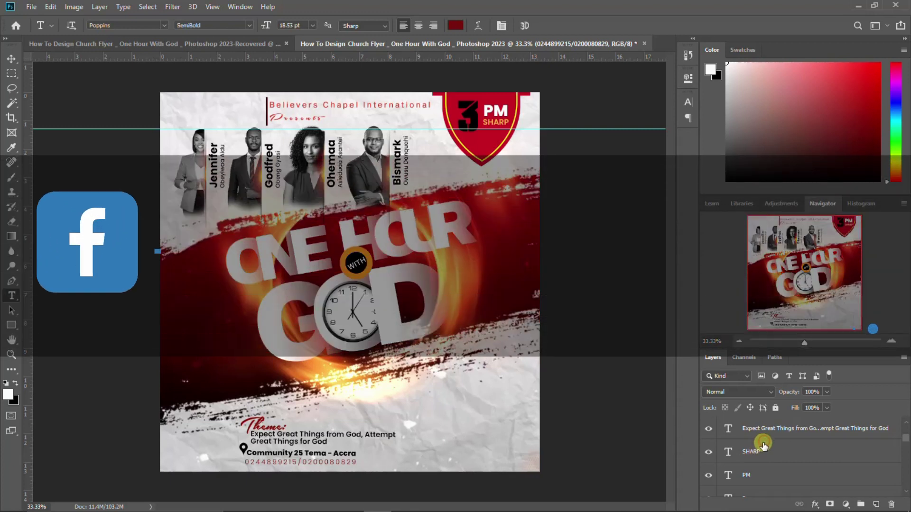
click(763, 444)
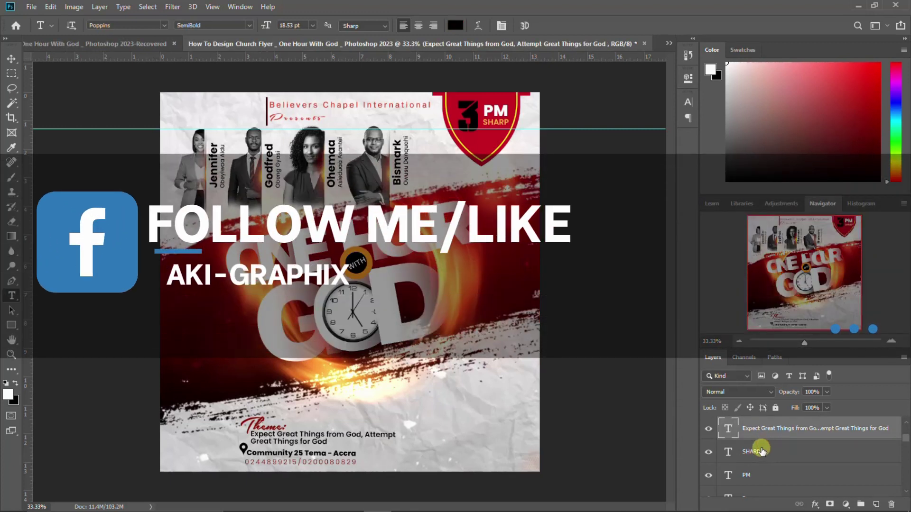
click(762, 445)
scroll(760, 444, down, 1)
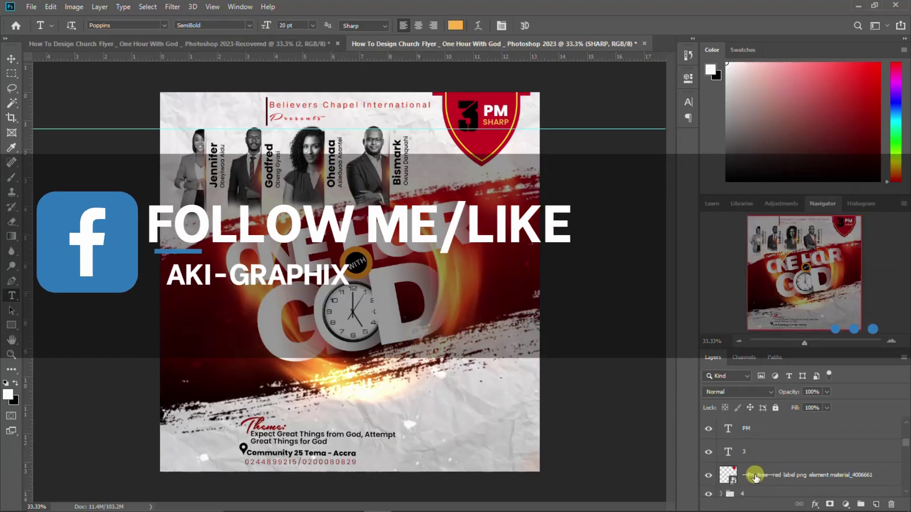
scroll(756, 474, down, 1)
shift+click(758, 467)
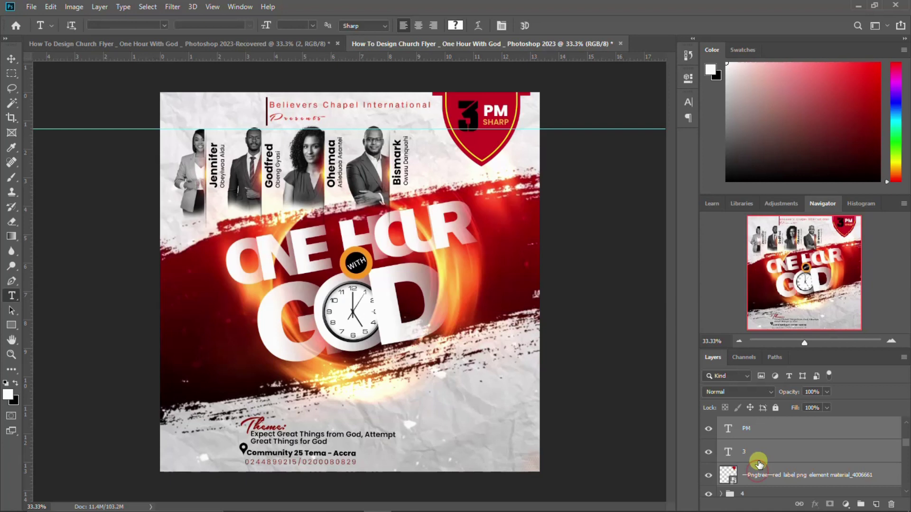
key(ctrl+g)
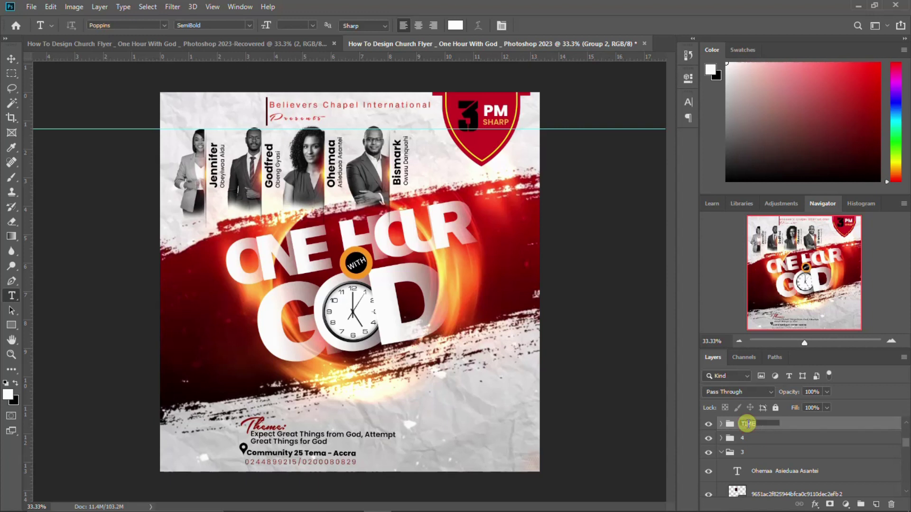
key(Return)
click(707, 424)
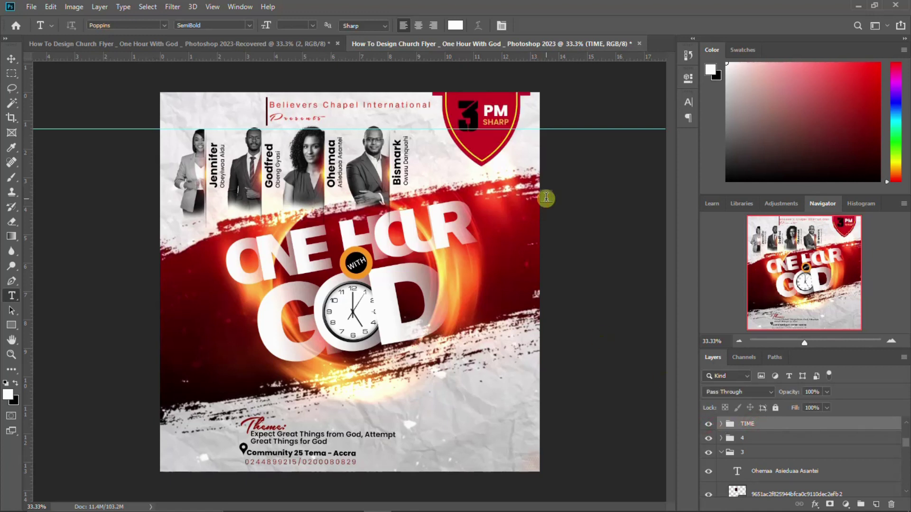
- Change the badge's '3' text colour to white (#ffffff)
key(v)
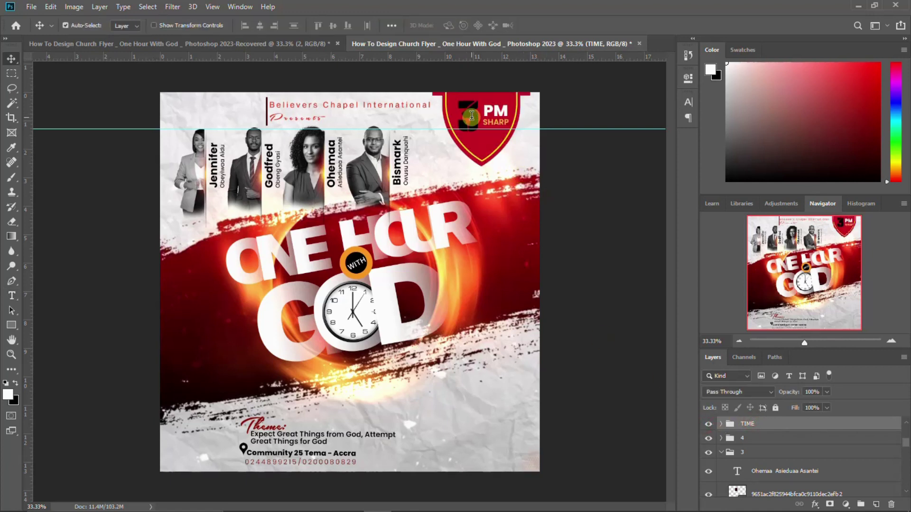
click(471, 119)
double_click(471, 118)
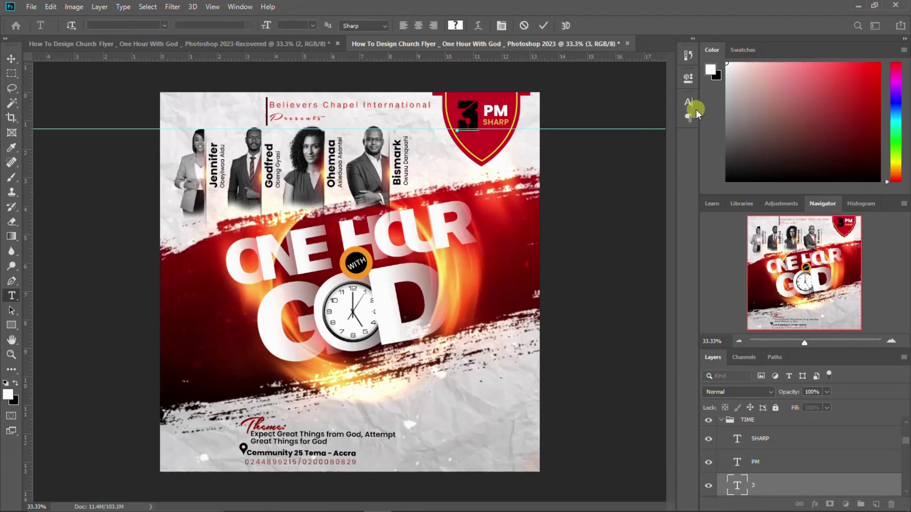
key(ctrl+a)
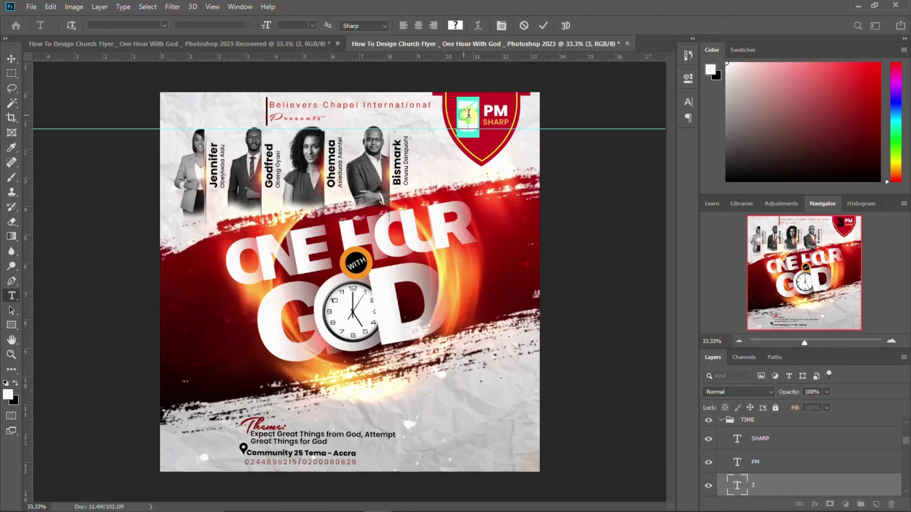
click(688, 102)
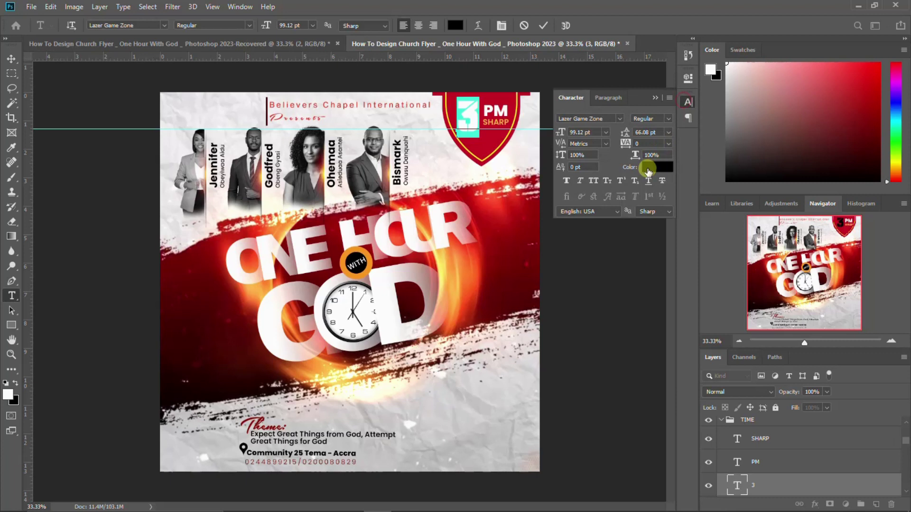
click(647, 167)
drag(534, 173, 517, 106)
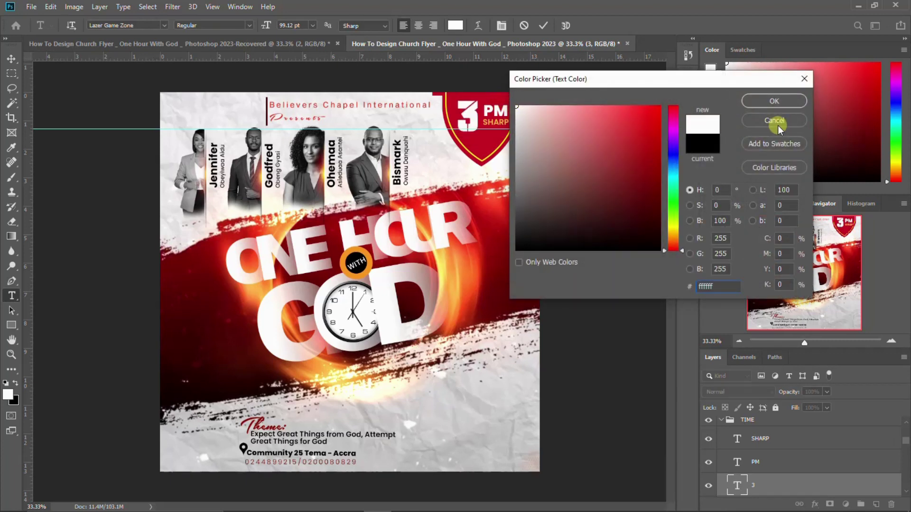
click(774, 102)
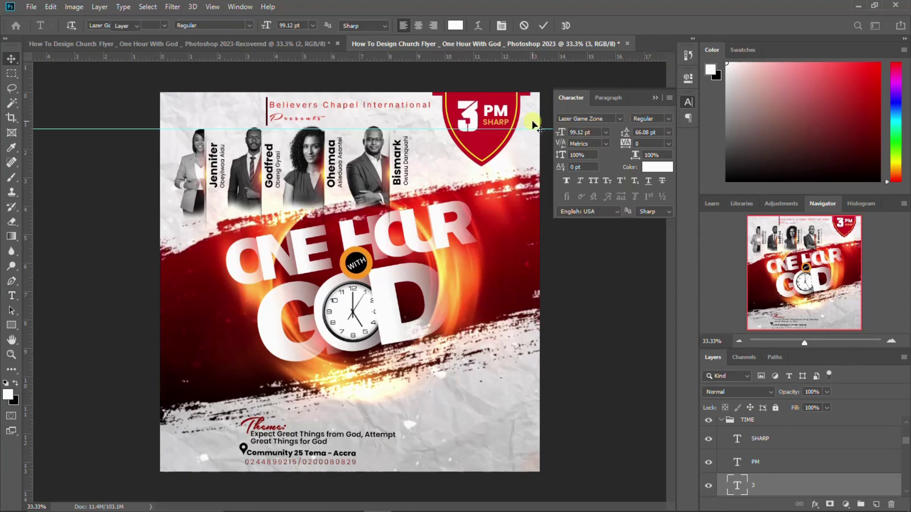
key(ctrl+Return)
- Change the SHARP text from orange to white
key(v)
click(497, 121)
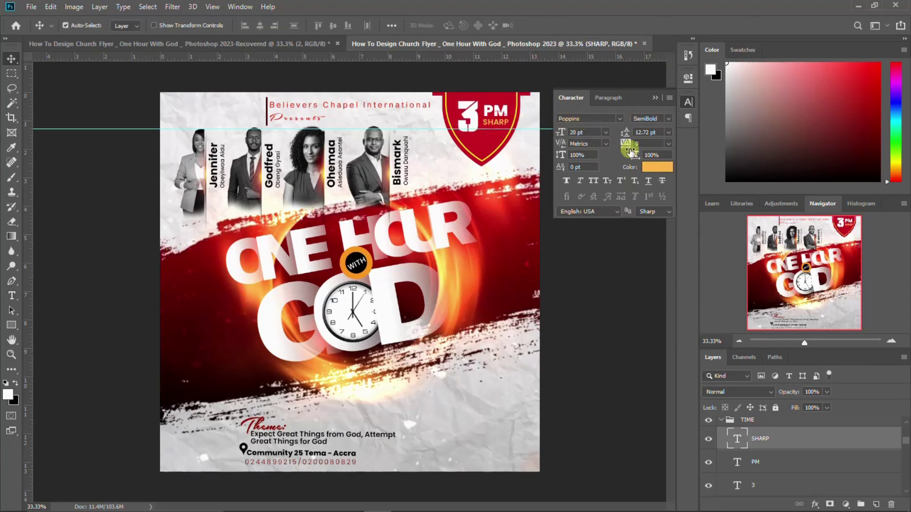
click(657, 167)
drag(542, 149, 517, 106)
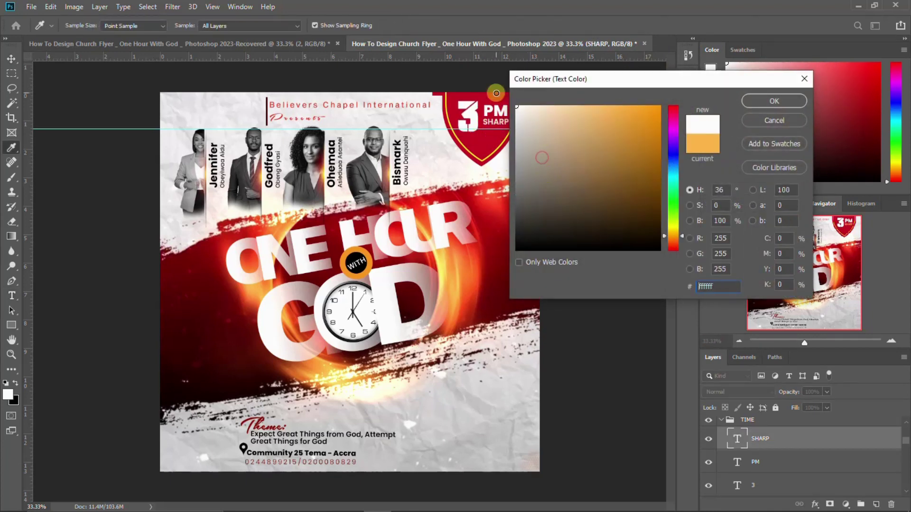
click(767, 99)
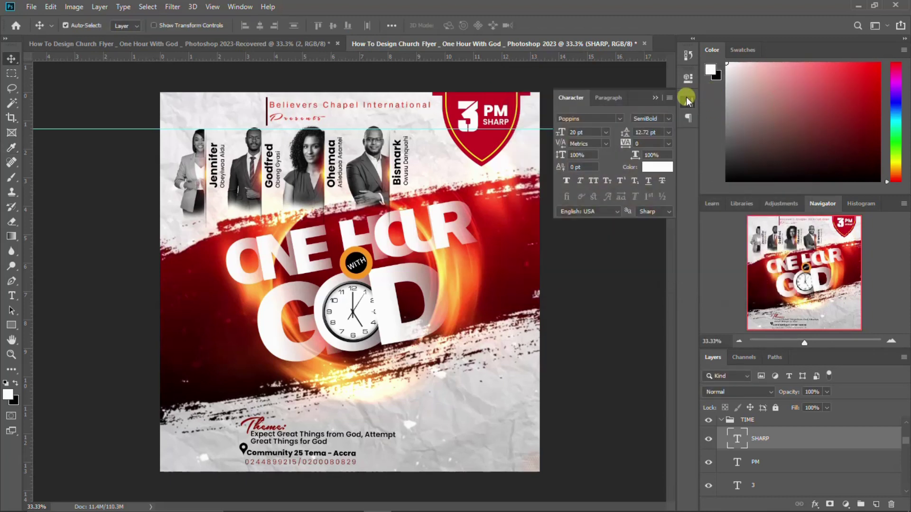
click(688, 100)
- Select the red label layer and start free-transforming it
scroll(756, 456, down, 1)
scroll(756, 458, down, 1)
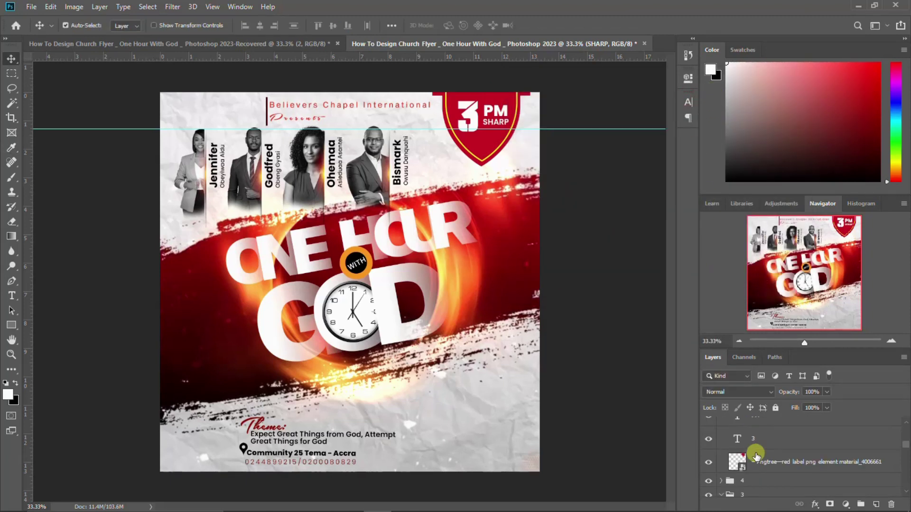
click(756, 462)
key(ctrl+t)
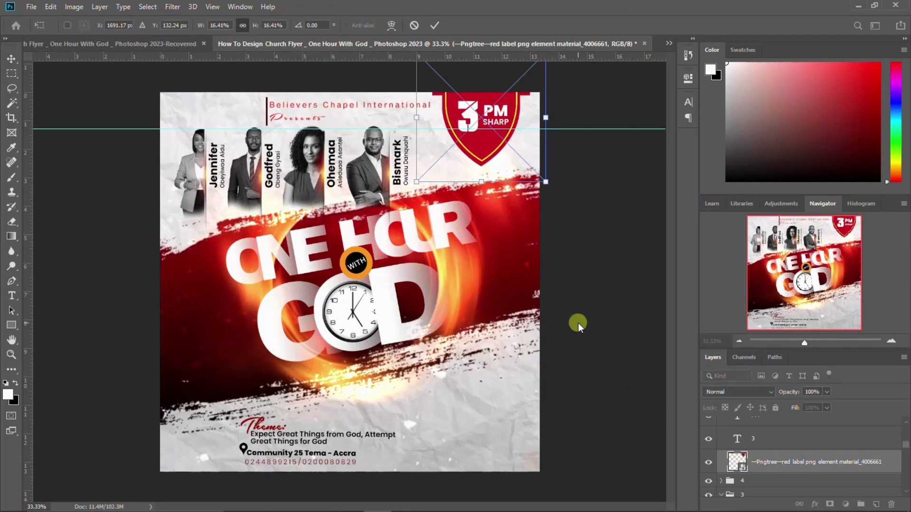
- Scale the red badge label down to about 12%
drag(543, 179, 521, 169)
key(Return)
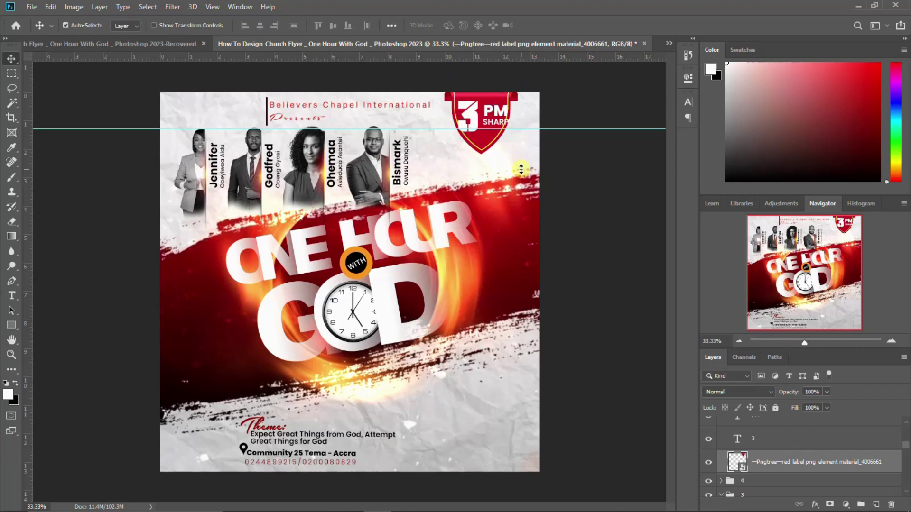
click(766, 428)
scroll(766, 428, up, 1)
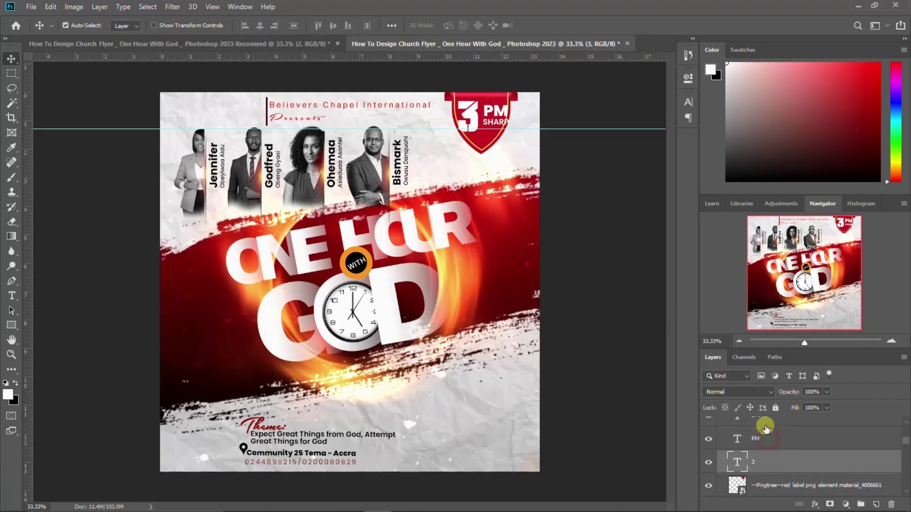
scroll(766, 428, up, 1)
shift+click(757, 439)
- Shrink the SHARP, PM and 3 text to about 76% and nudge the TIME group up
key(ctrl+t)
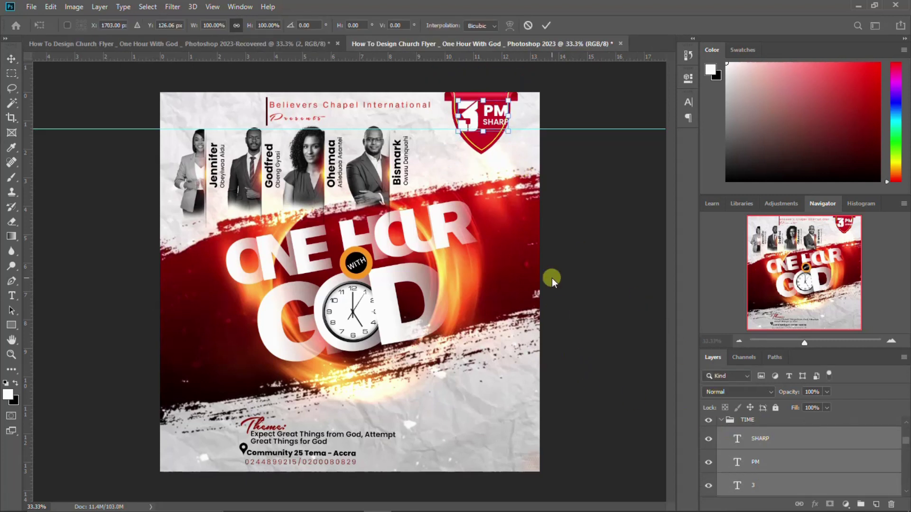
drag(507, 131, 502, 130)
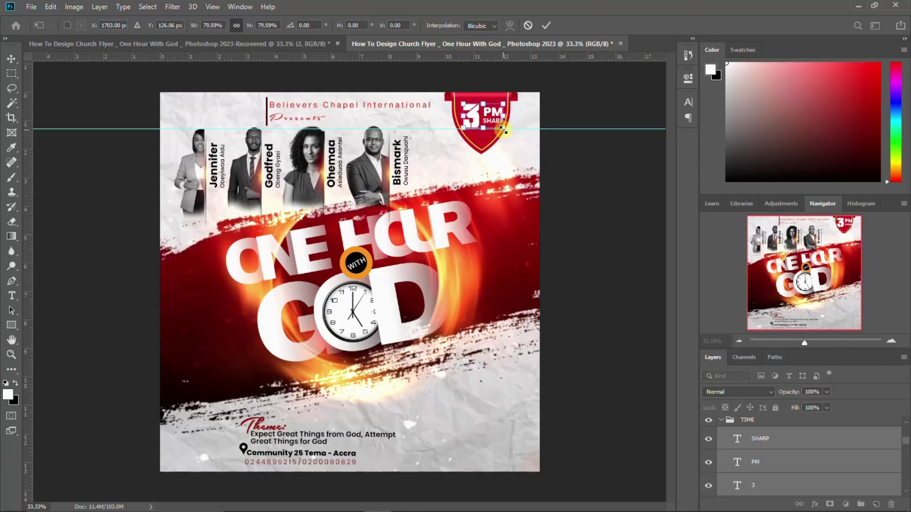
key(Return)
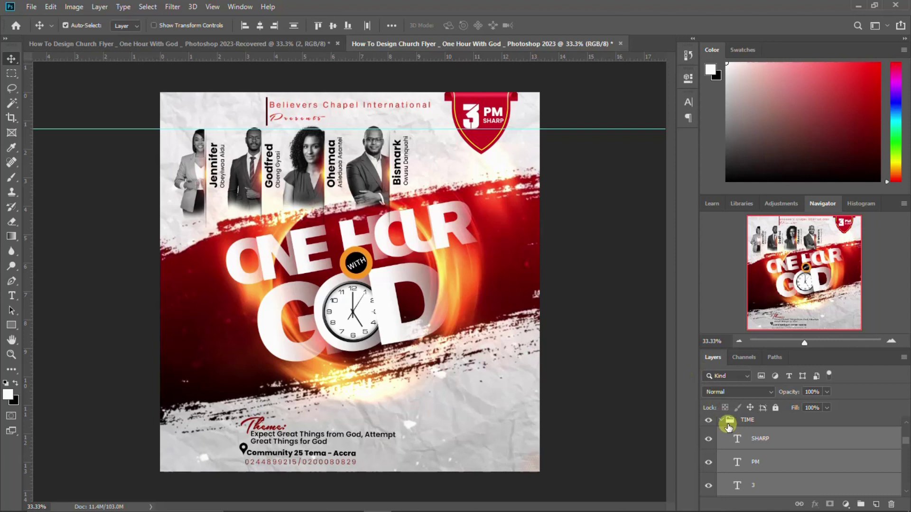
click(727, 422)
key(shift+Up)
key(shift+Up)
key(shift+Up)
key(shift+Up)
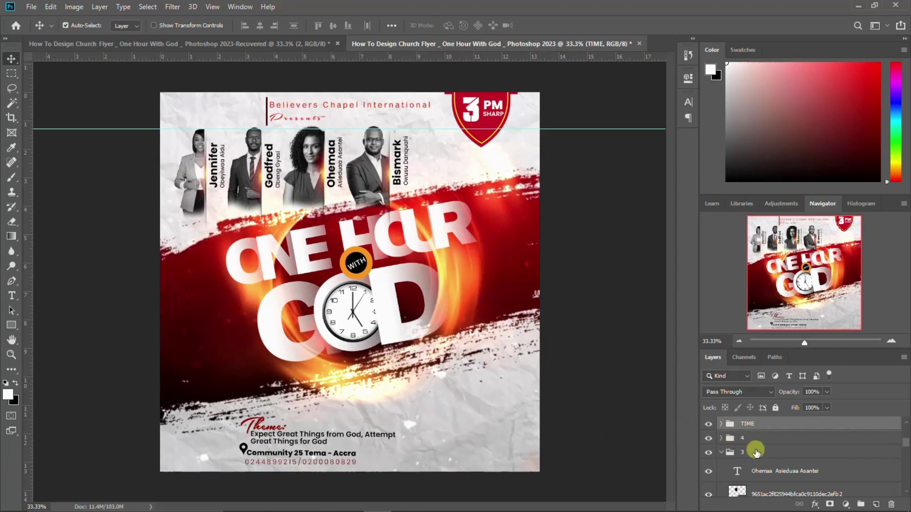
click(721, 452)
scroll(754, 456, up, 2)
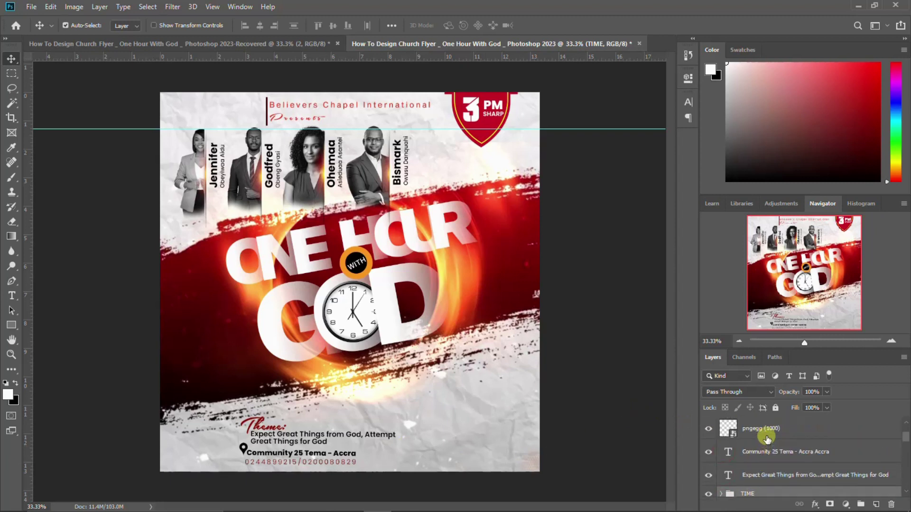
click(756, 476)
scroll(756, 474, up, 2)
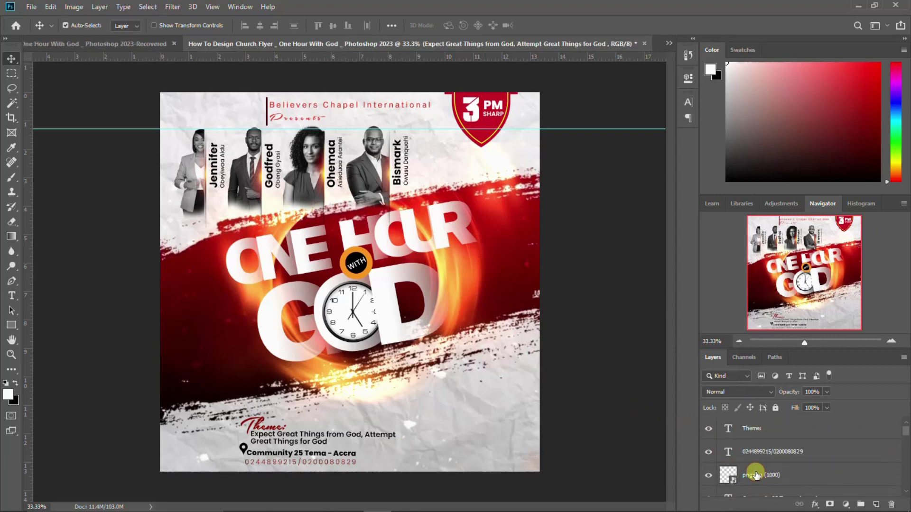
shift+click(753, 437)
key(ctrl+t)
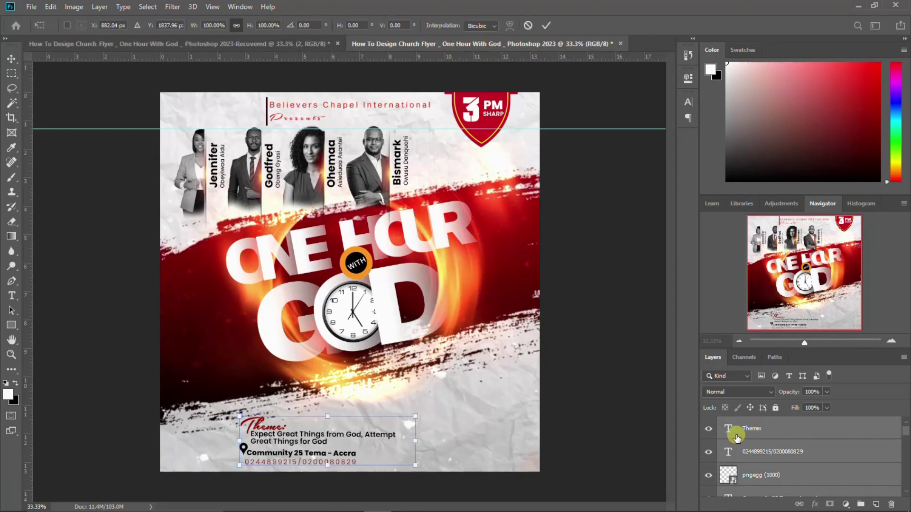
drag(408, 448, 355, 447)
key(Return)
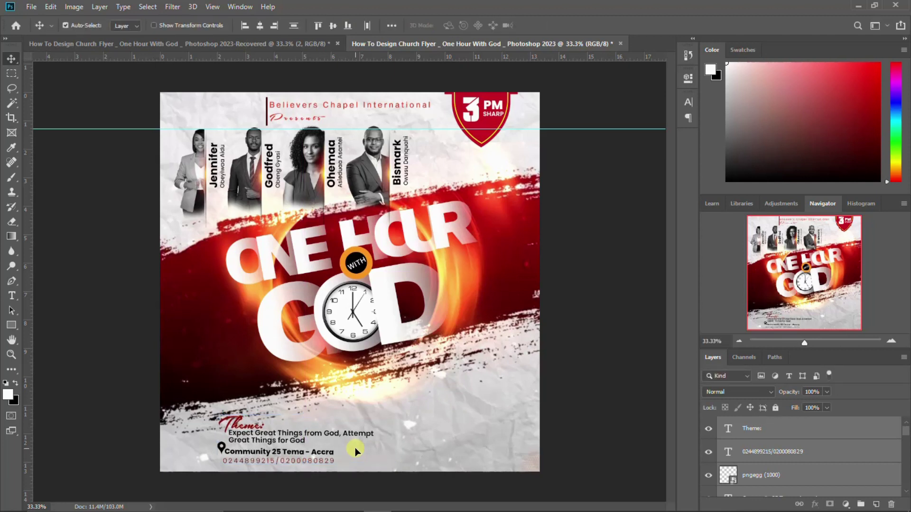
key(ctrl)
key(ctrl+g)
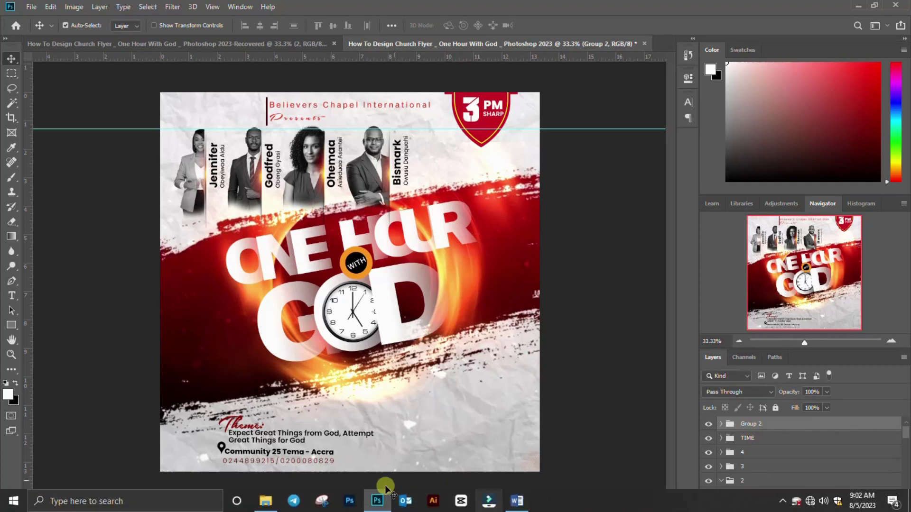
- Place the praying man photo at about 57% scale in the flyer's bottom-right corner
click(266, 500)
mouse_move(605, 253)
mouse_down()
mouse_move(114, 281)
mouse_move(307, 285)
mouse_up()
drag(312, 234, 447, 284)
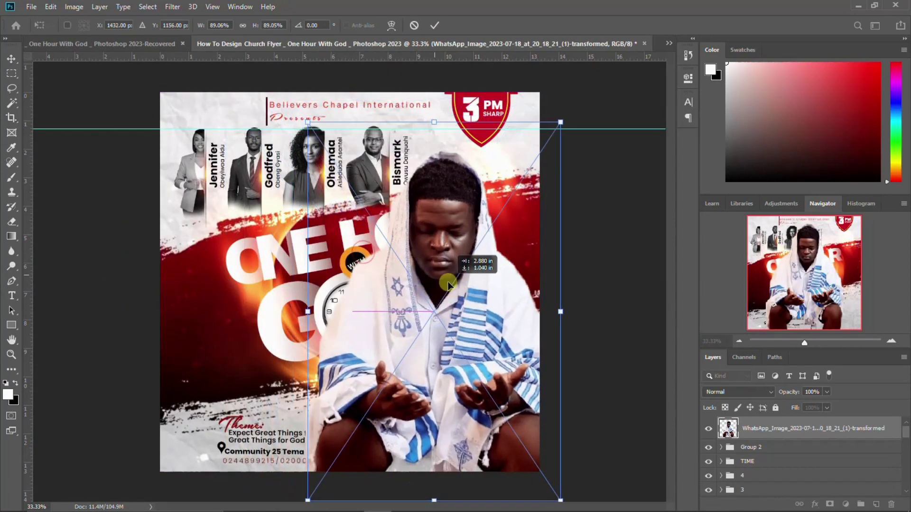
mouse_move(561, 122)
mouse_down()
mouse_move(541, 178)
mouse_move(510, 218)
mouse_up()
mouse_move(452, 282)
mouse_down()
mouse_move(465, 339)
mouse_move(475, 310)
mouse_move(474, 331)
mouse_up()
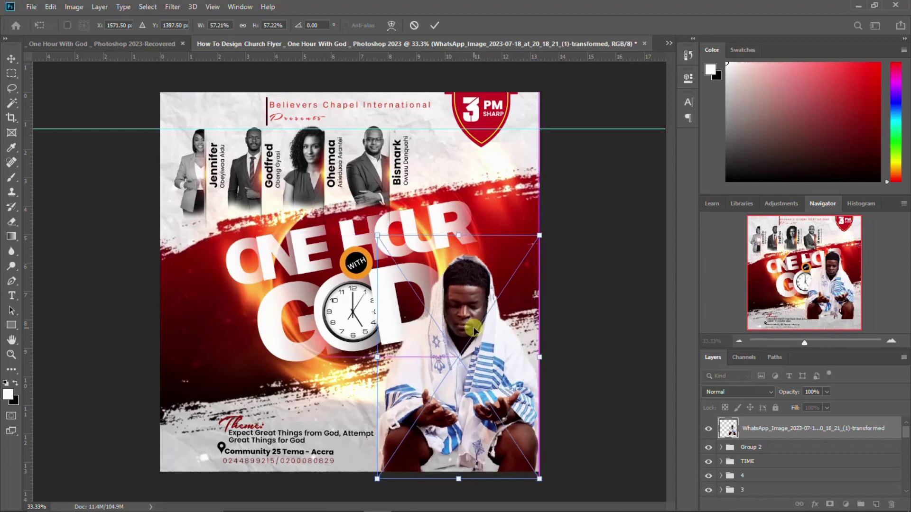
key(Return)
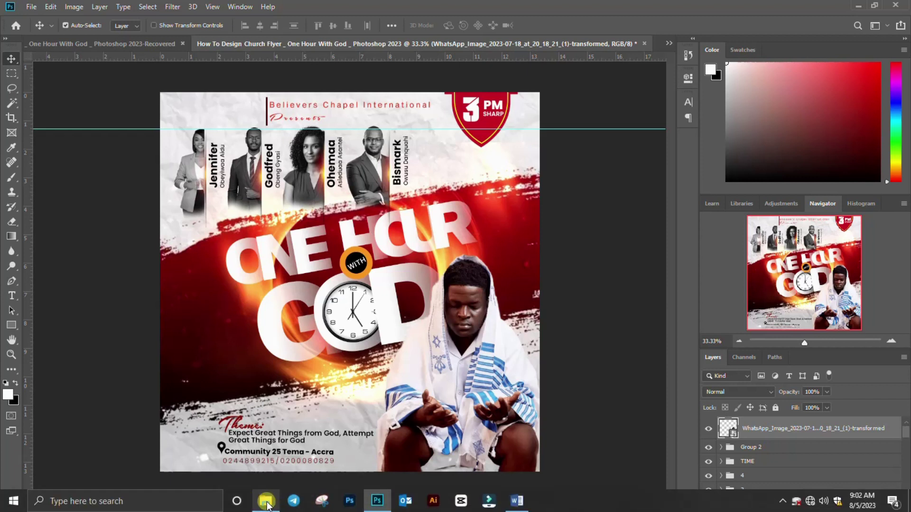
- Place the Particles image, scaled to about 306%, spanning the flyer's width and aligned to the bottom
click(266, 501)
click(606, 178)
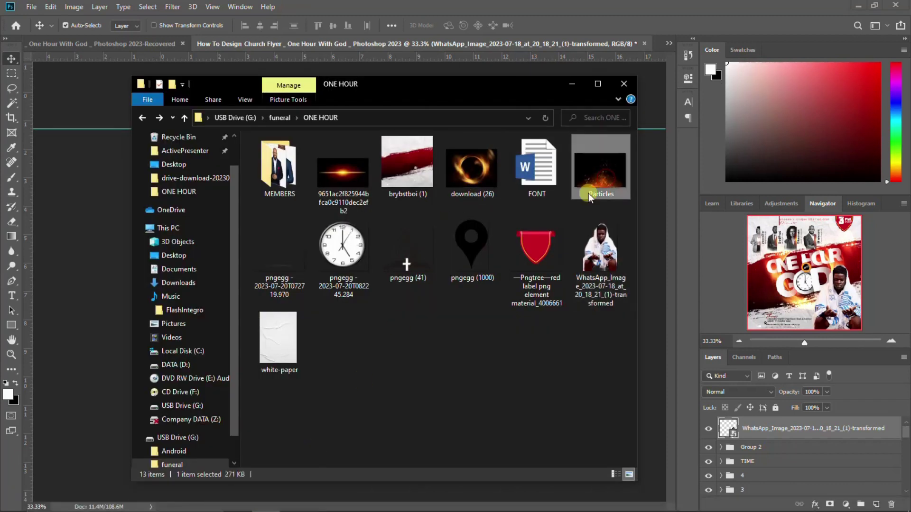
mouse_move(604, 170)
mouse_down()
mouse_move(278, 230)
mouse_move(70, 239)
mouse_up()
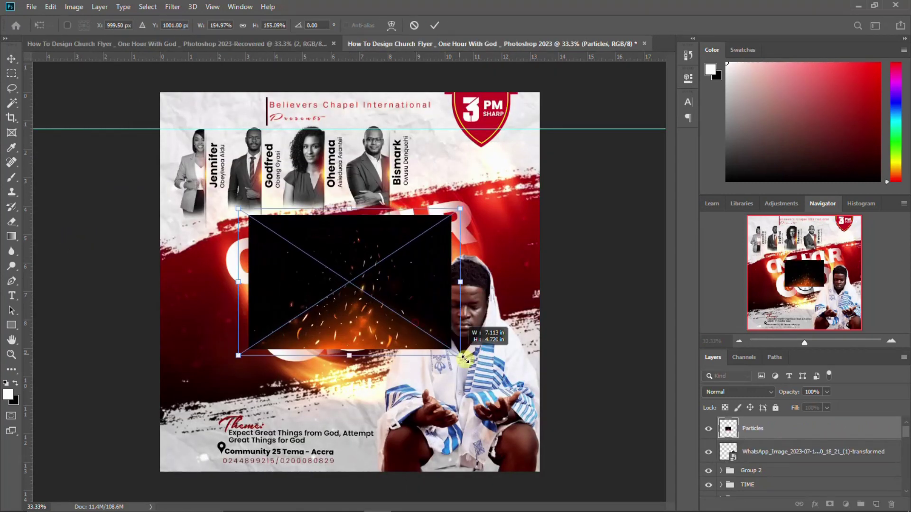
drag(414, 324, 522, 395)
drag(397, 276, 400, 350)
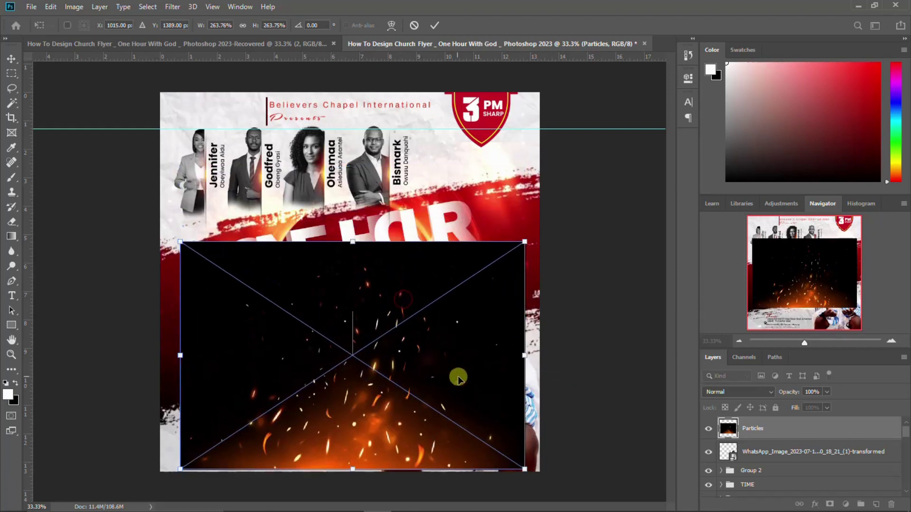
mouse_move(522, 467)
mouse_down()
mouse_move(553, 479)
mouse_move(546, 487)
mouse_up()
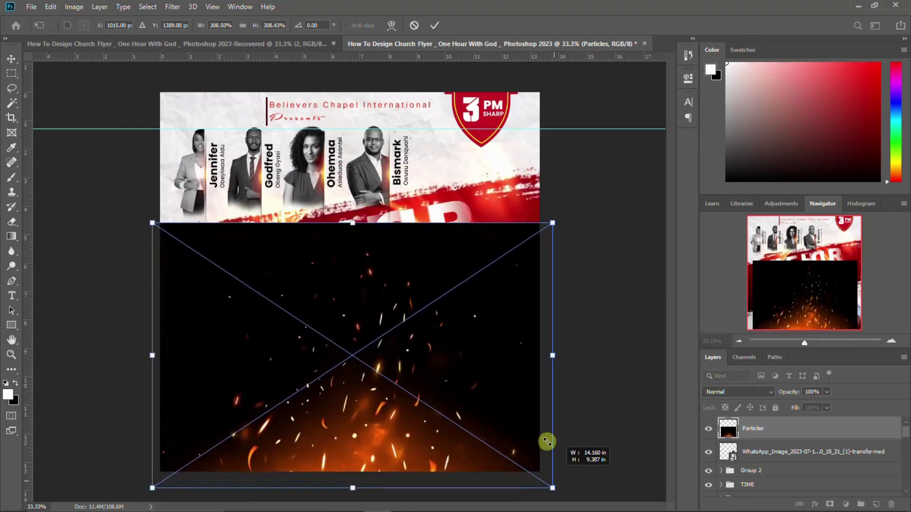
drag(459, 399, 463, 384)
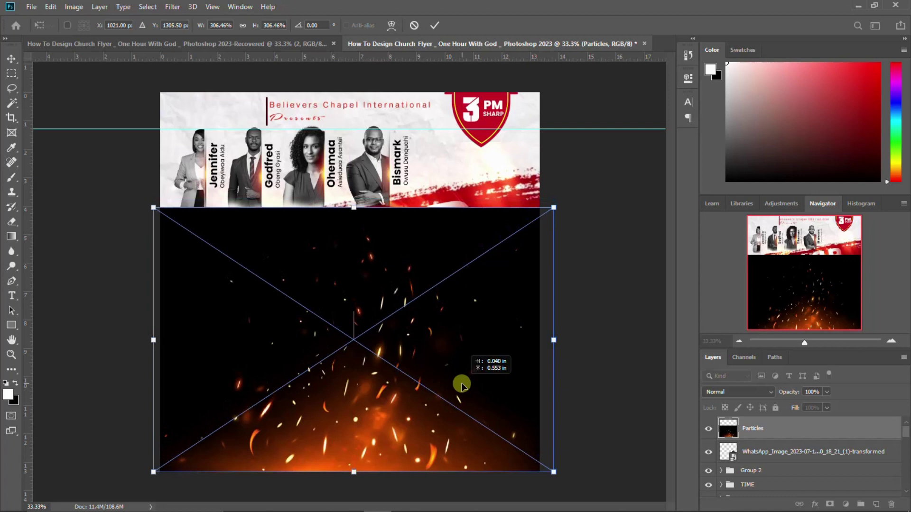
key(Return)
- Set the Particles layer's blend mode to Screen so only the glowing sparks show
click(742, 395)
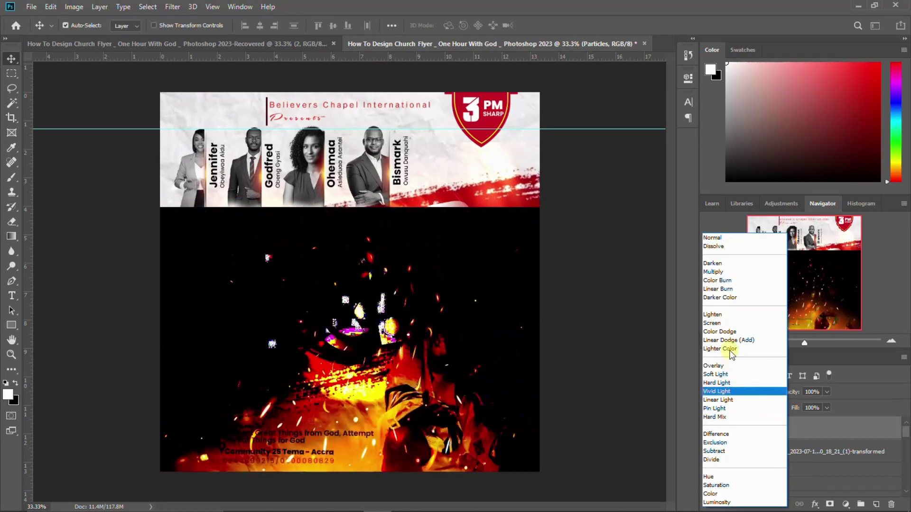
click(727, 324)
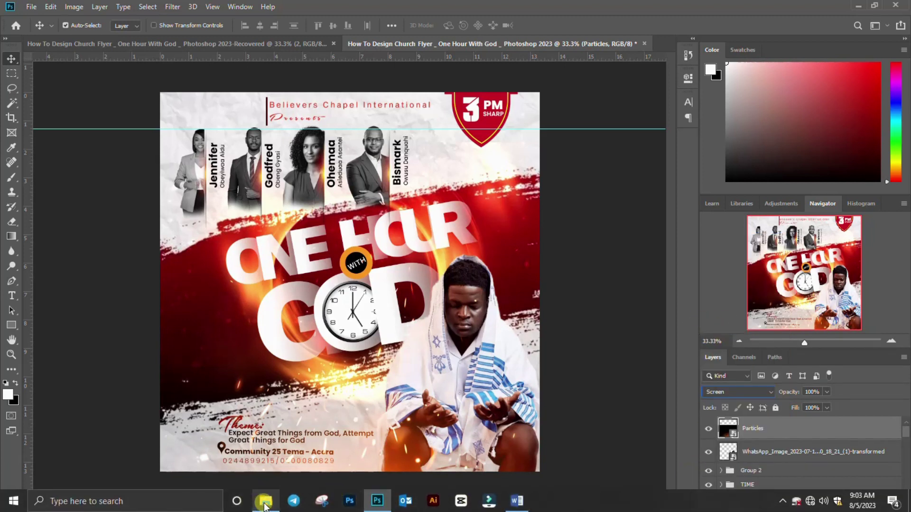
click(264, 502)
- Add the white-paper texture over the flyer and set the QR code in the bottom-left corner
click(279, 349)
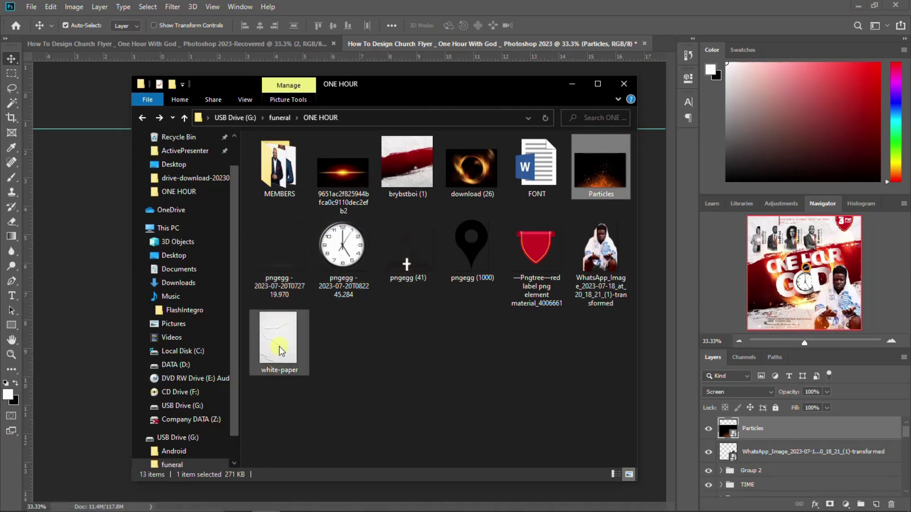
drag(279, 346, 112, 266)
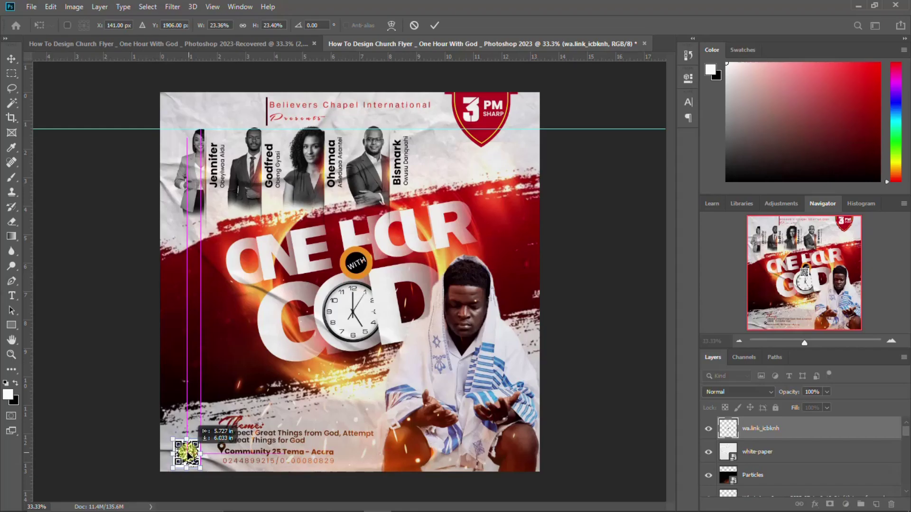
drag(192, 453, 194, 449)
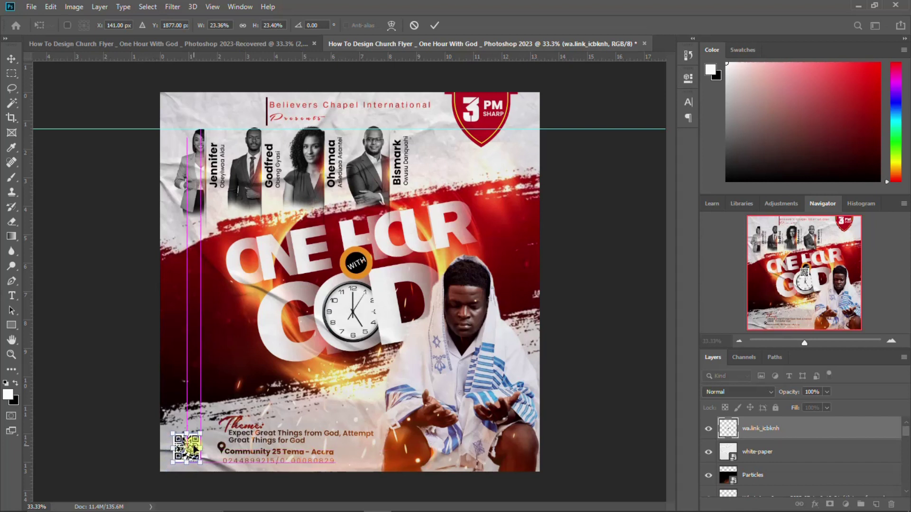
key(Return)
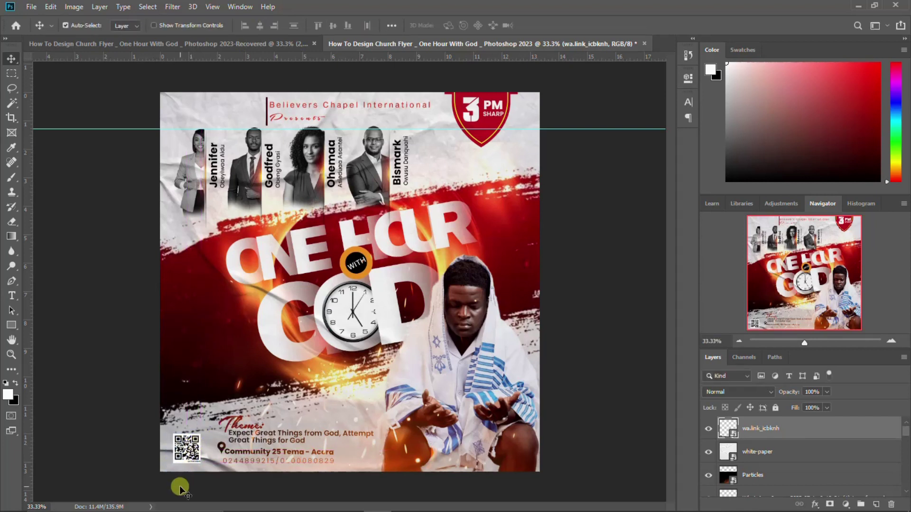
- Add a 'SCAN ME' text label just below the QR code
key(t)
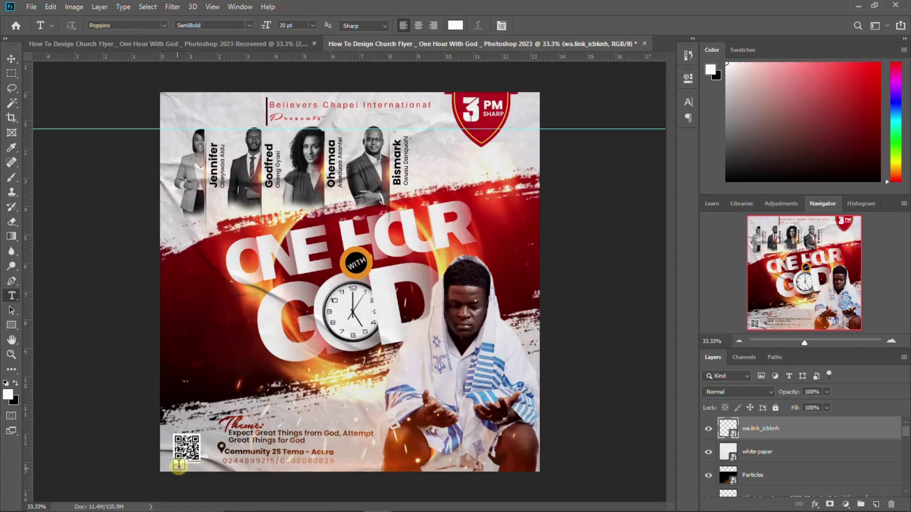
click(179, 466)
click(178, 465)
text(SCAN ME)
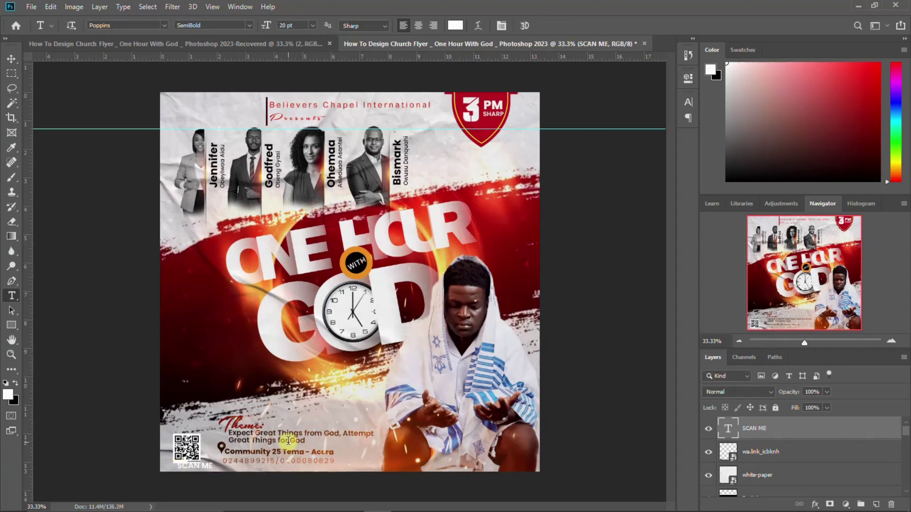
key(ctrl+t)
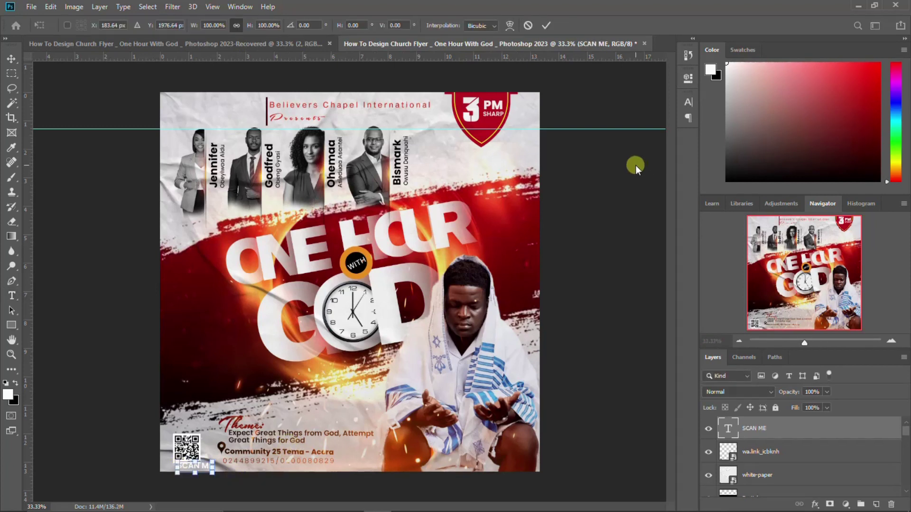
key(Return)
- Change the SCAN ME text colour to black in the Character panel
key(t)
click(688, 101)
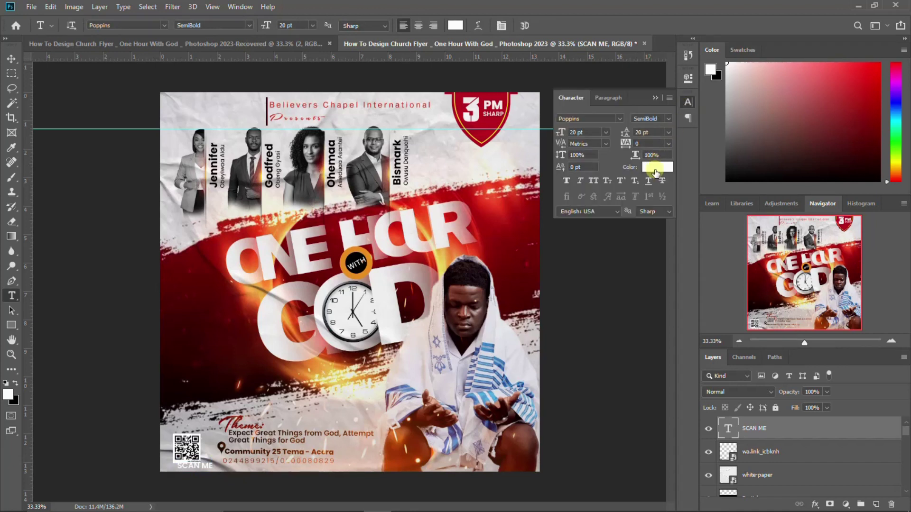
click(656, 172)
drag(587, 195, 503, 265)
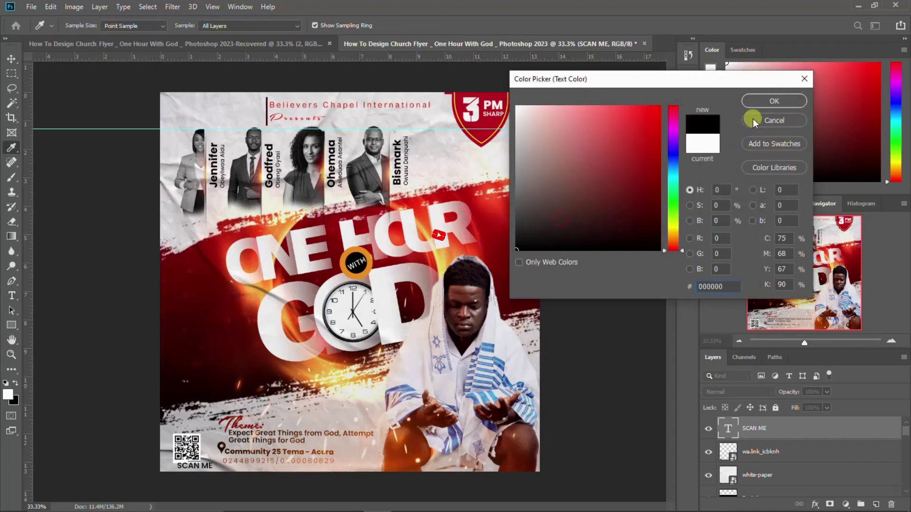
click(774, 101)
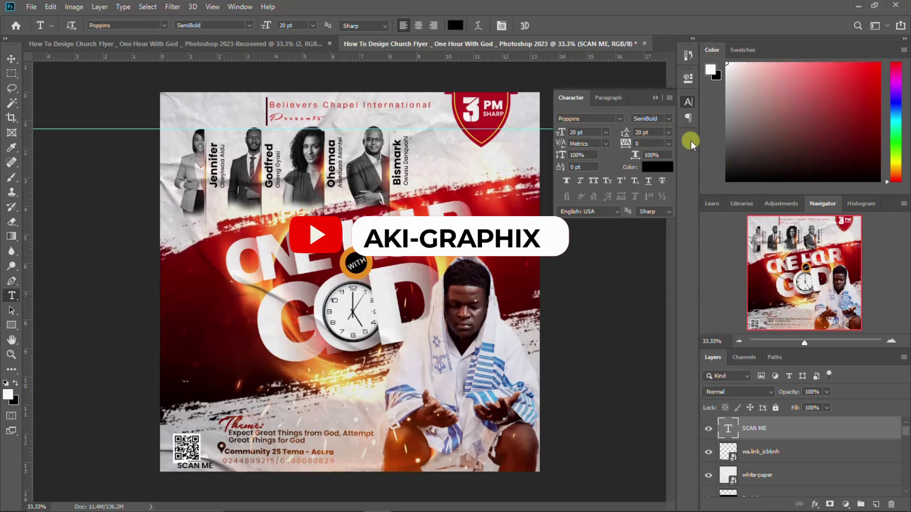
click(687, 102)
- Centre SCAN ME beneath the QR code and reduce its font size
key(ctrl+t)
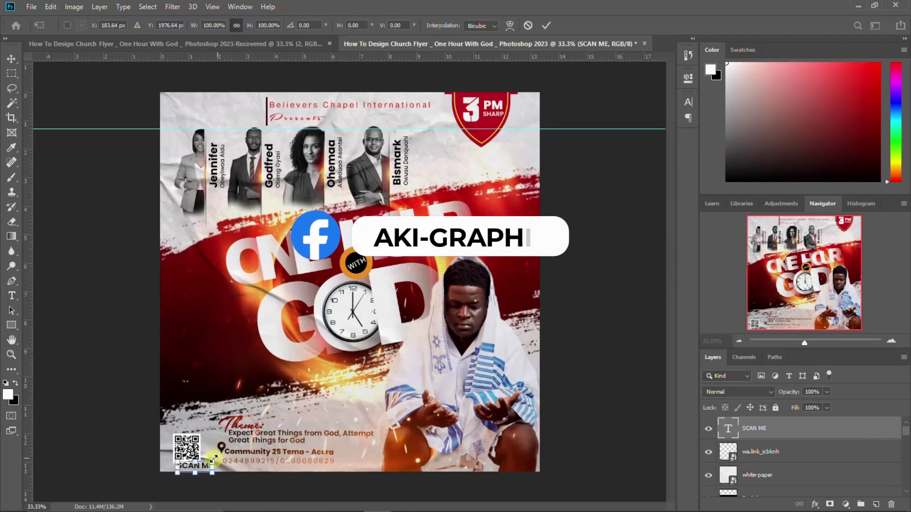
drag(208, 449, 199, 448)
key(Return)
key(v)
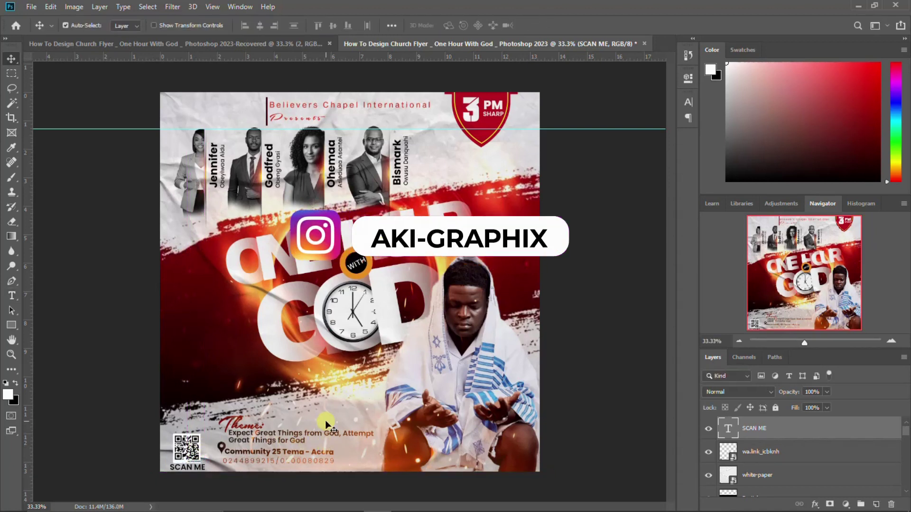
click(687, 108)
click(576, 132)
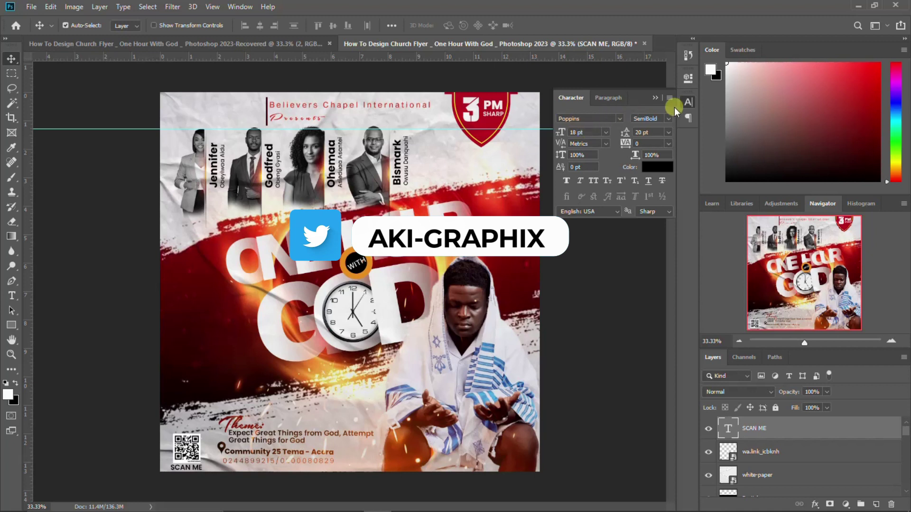
click(573, 133)
text(15)
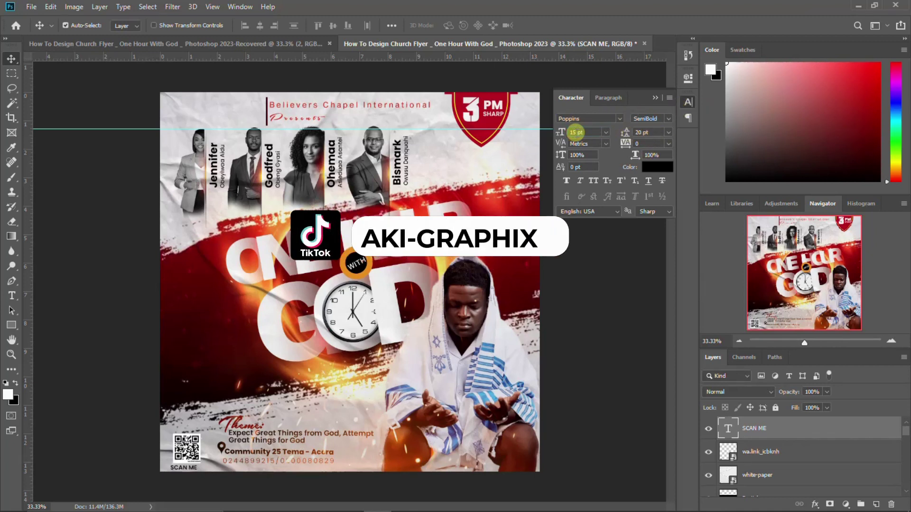
click(686, 103)
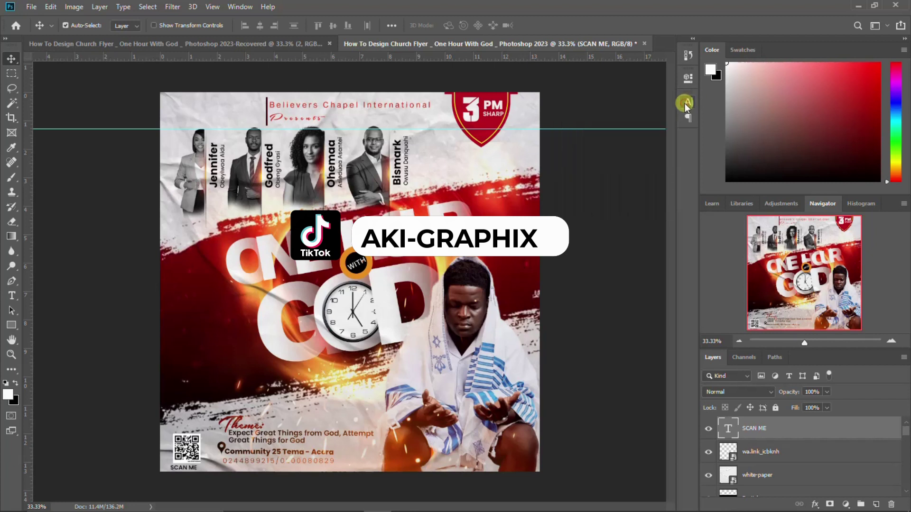